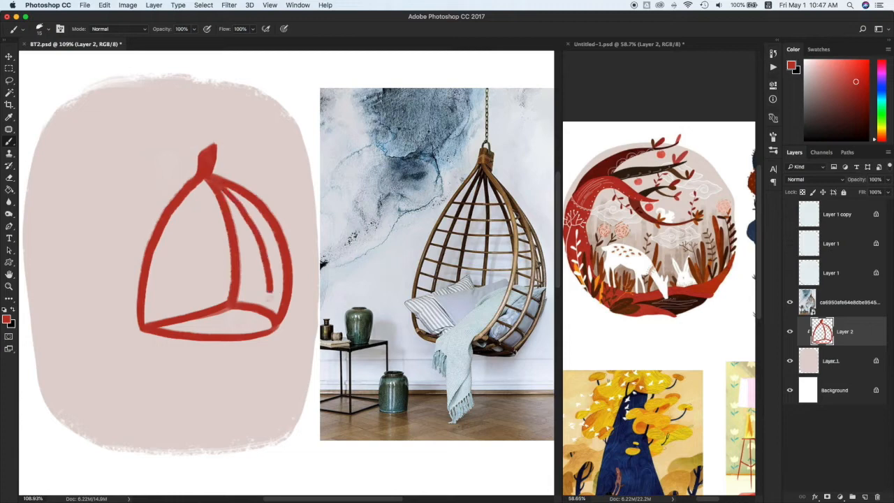
- Paint red crossbars inside the hanging chair's seat base and trim the knot at the chair's top with the Eraser
drag(197, 333, 266, 309)
key(super+z)
drag(168, 331, 267, 307)
mouse_move(192, 319)
mouse_down()
mouse_move(266, 326)
mouse_move(241, 331)
mouse_move(271, 332)
mouse_up()
key(super+z)
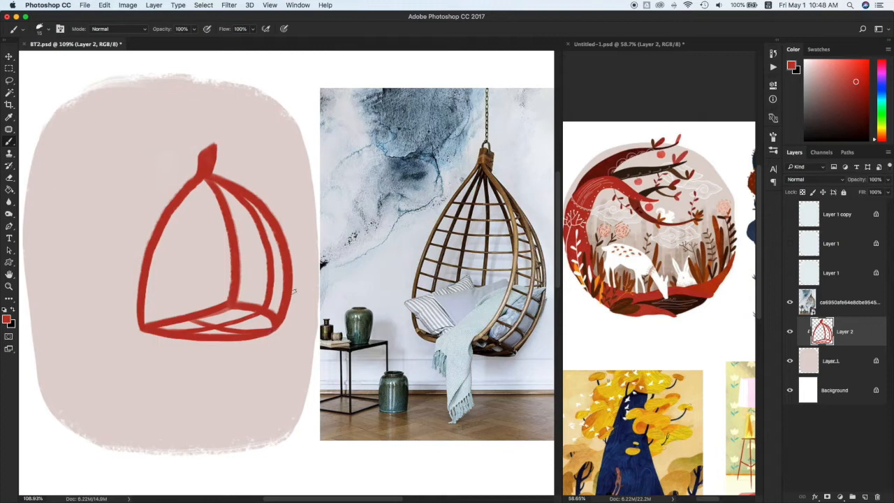
key(e)
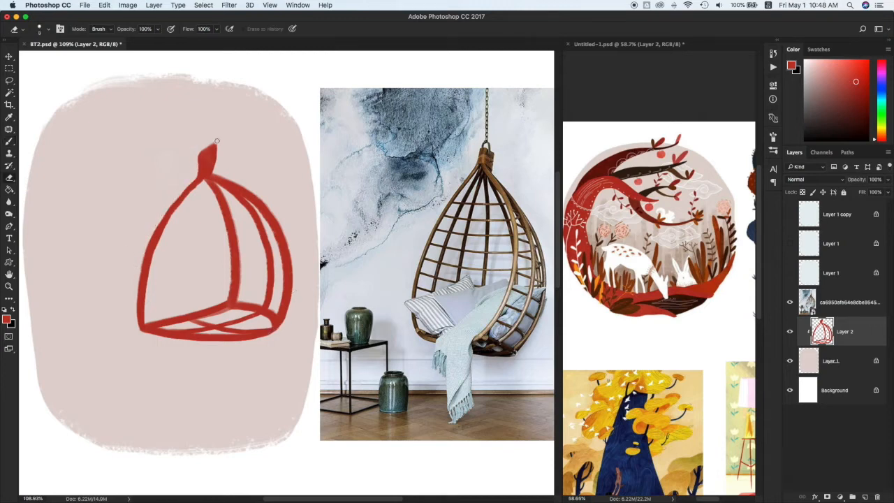
key(b)
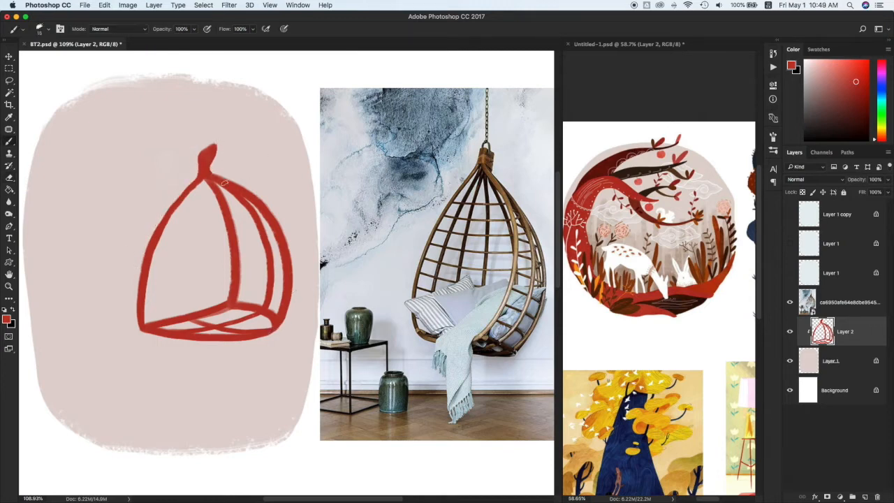
- On a new layer beneath the red frame, paint the left back bars in dark red sampled from the deer illustration's tree
click(840, 363)
key(alt+shift+super+n)
alt+click(608, 160)
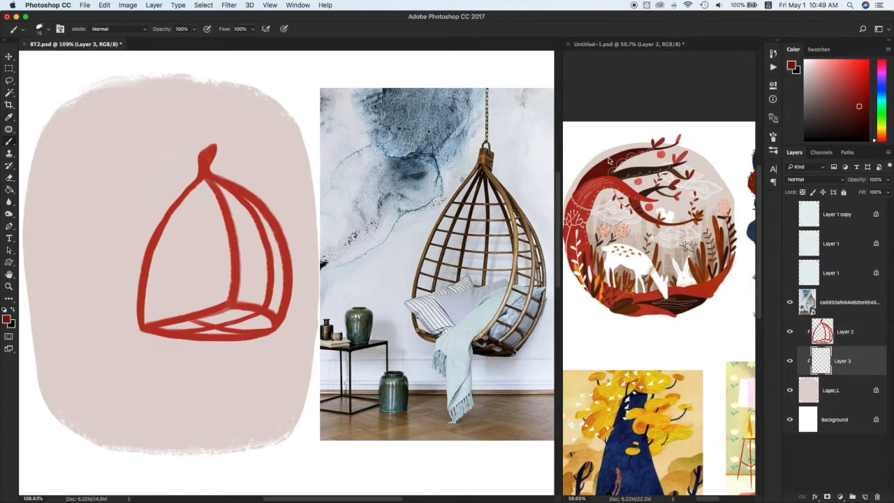
drag(202, 179, 162, 315)
mouse_move(201, 180)
mouse_down()
mouse_move(211, 316)
mouse_move(161, 297)
mouse_move(203, 180)
mouse_move(190, 312)
mouse_up()
key(alt+super+z)
key(alt+super+z)
key(alt+super+z)
key(alt+super+z)
key(alt+super+z)
key(alt+super+z)
drag(203, 180, 189, 312)
- Paint dark red back bars behind the right half of the frame and a dark stroke along the seat base
mouse_move(203, 179)
mouse_down()
mouse_move(217, 308)
mouse_move(252, 246)
mouse_move(260, 305)
mouse_move(249, 225)
mouse_move(261, 306)
mouse_up()
key(alt+super+z)
key(bracketleft)
key(alt+super+z)
drag(205, 180, 262, 306)
mouse_move(226, 189)
mouse_down()
mouse_move(281, 255)
mouse_move(278, 313)
mouse_up()
key(alt+super+z)
mouse_move(254, 204)
mouse_down()
mouse_move(278, 313)
mouse_move(281, 266)
mouse_up()
drag(168, 324, 240, 337)
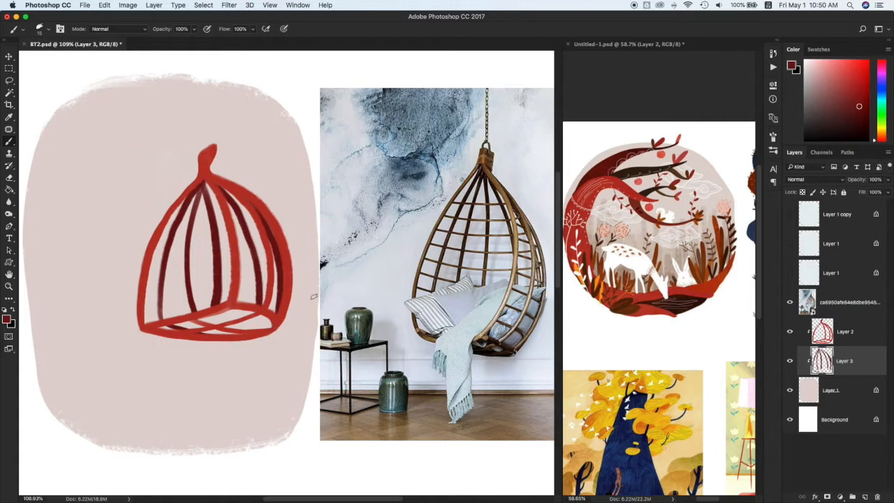
- Paint a white pillow on a new layer in the left of the seat and move it in front of the red frame
key(i)
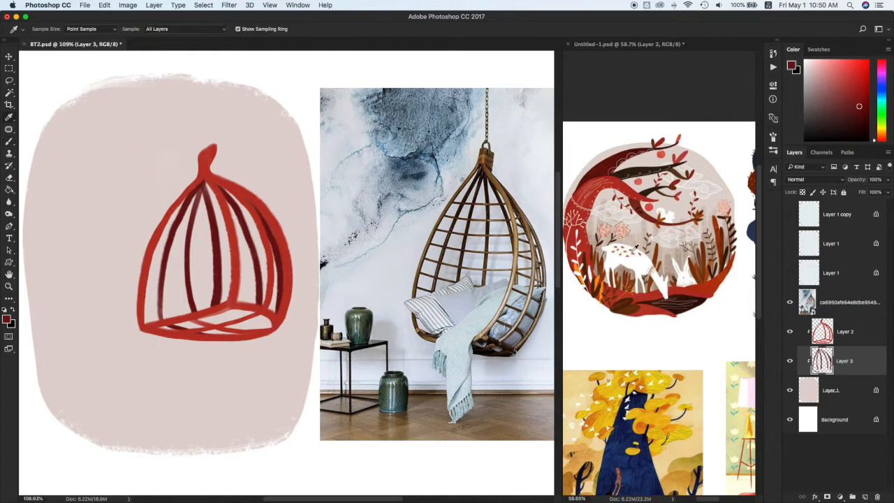
click(637, 256)
key(b)
key(super+shift+alt+n)
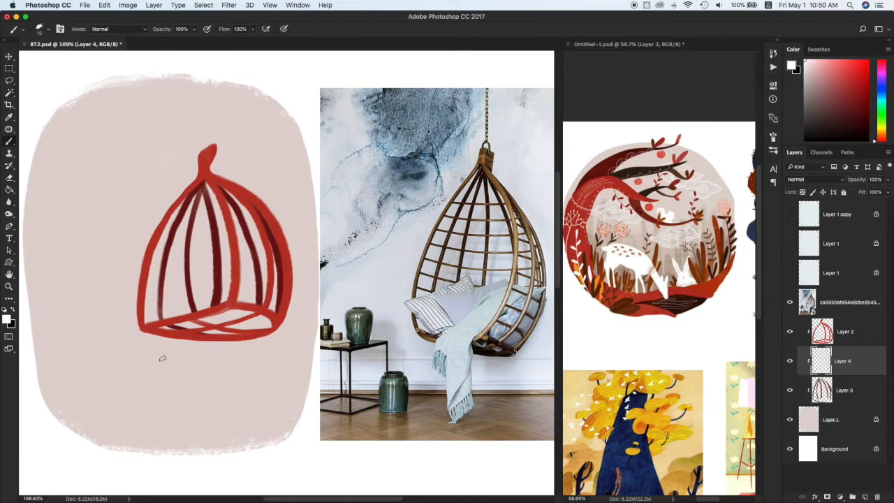
mouse_move(155, 299)
mouse_down()
mouse_move(168, 314)
mouse_move(202, 294)
mouse_move(166, 292)
mouse_up()
key(super+bracketright)
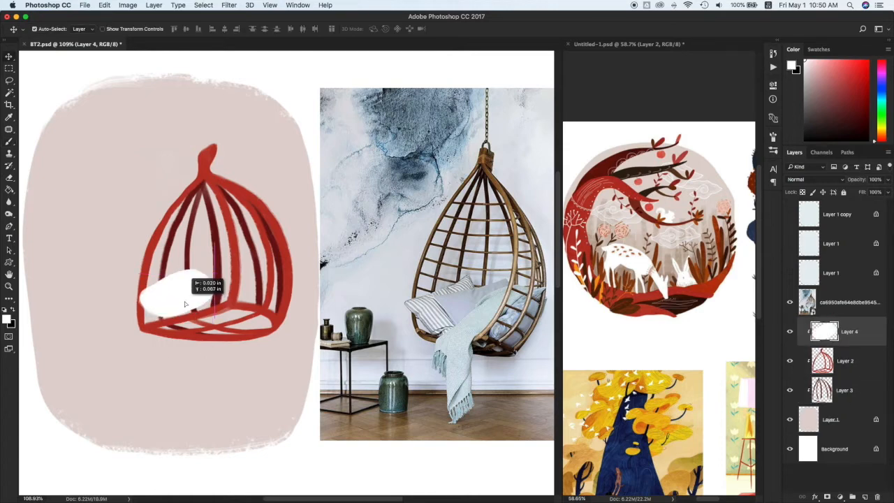
mouse_move(155, 299)
mouse_down()
mouse_move(187, 305)
mouse_move(192, 289)
mouse_move(183, 283)
mouse_move(145, 298)
mouse_move(172, 314)
mouse_move(202, 302)
mouse_move(151, 290)
mouse_move(201, 283)
mouse_move(177, 263)
mouse_move(201, 289)
mouse_move(176, 305)
mouse_up()
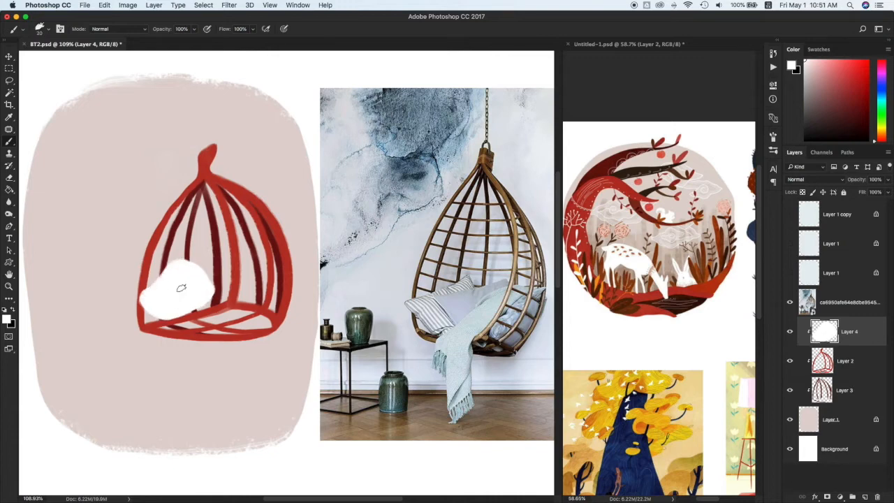
- On a new layer, paint a grey-beige cushion sampled from the illustration behind the white pillow and place it beneath the red frame
click(822, 370)
key(alt+shift+super+n)
key(i)
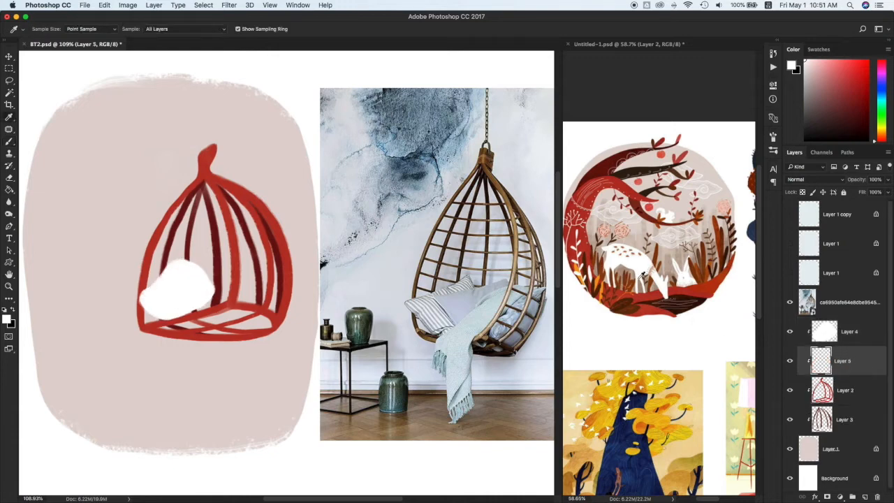
click(669, 257)
key(b)
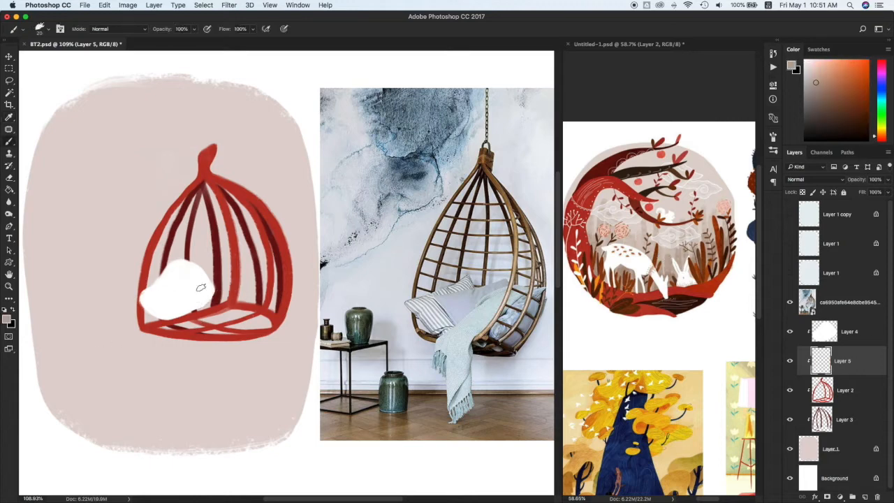
mouse_move(155, 308)
mouse_down()
mouse_move(201, 307)
mouse_move(224, 294)
mouse_move(197, 274)
mouse_move(220, 293)
mouse_move(233, 262)
mouse_move(222, 298)
mouse_up()
key(super+bracketleft)
mouse_move(157, 288)
mouse_down()
mouse_move(188, 269)
mouse_move(158, 274)
mouse_move(224, 263)
mouse_up()
- Trim the white pillow's right edge with the Eraser and return to painting on the beige cushion's layer
super+click(139, 305)
key(e)
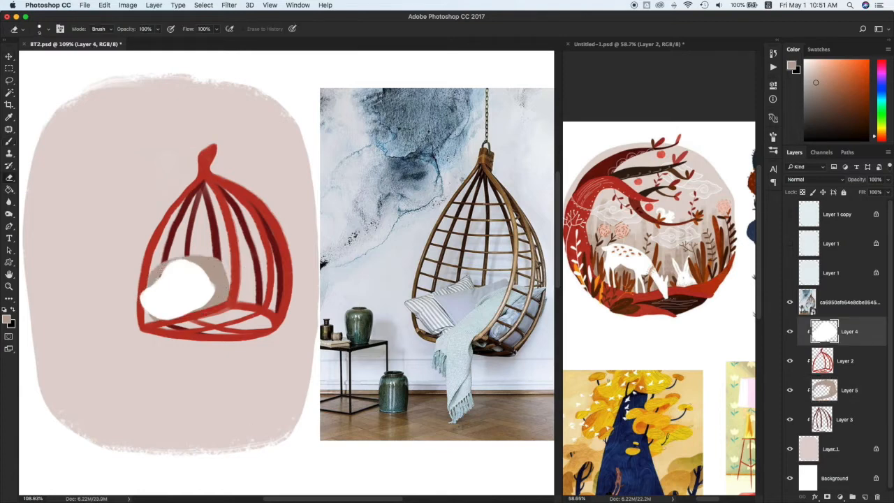
drag(216, 282, 205, 304)
super+click(219, 287)
key(b)
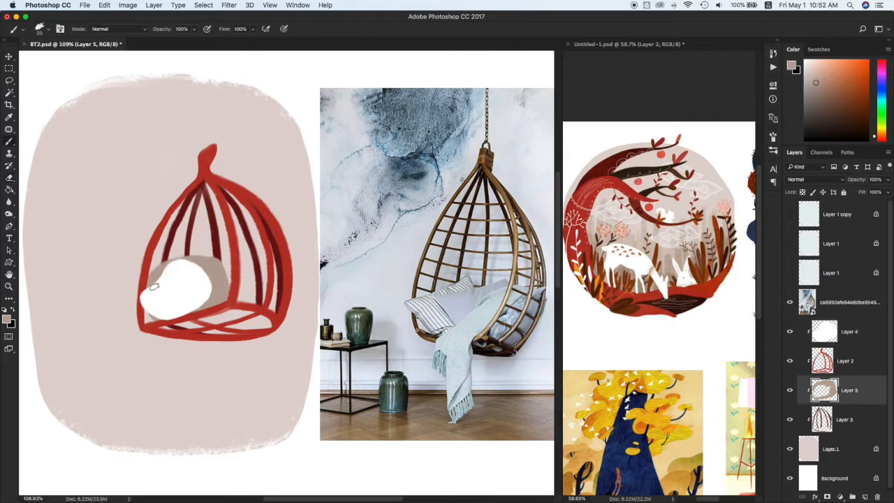
key(super+shift+alt+n)
alt+click(286, 268)
mouse_move(241, 297)
mouse_down()
mouse_move(201, 322)
mouse_move(185, 383)
mouse_up()
key(super+bracketright)
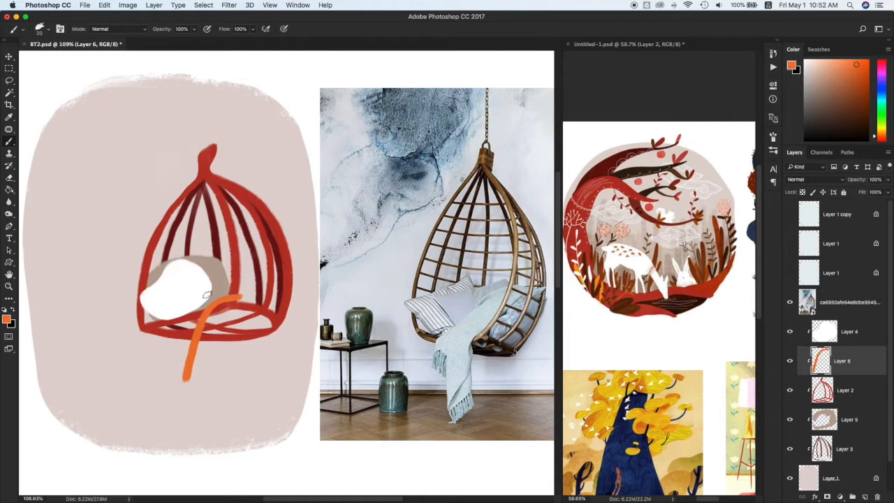
key(super+bracketleft)
key(super+bracketright)
key(Delete)
- Add an empty layer between the red frame and the white pillow, and undo the trial orange stroke
key(super+shift+alt+n)
mouse_move(203, 381)
mouse_down()
mouse_move(219, 303)
mouse_move(260, 292)
mouse_up()
key(super+z)
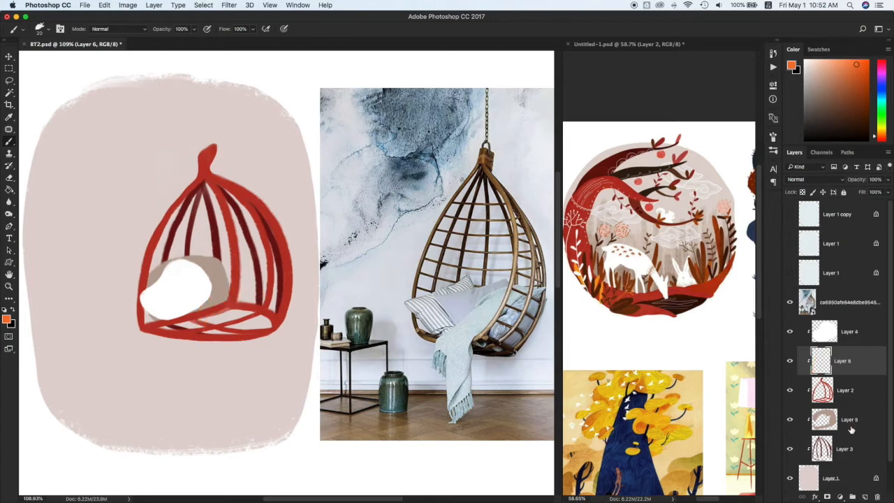
- On a new layer above the dark back bars, paint a brown cushion in the seat's right side and raise it above the beige cushion
click(848, 443)
key(super+shift+alt+n)
key(i)
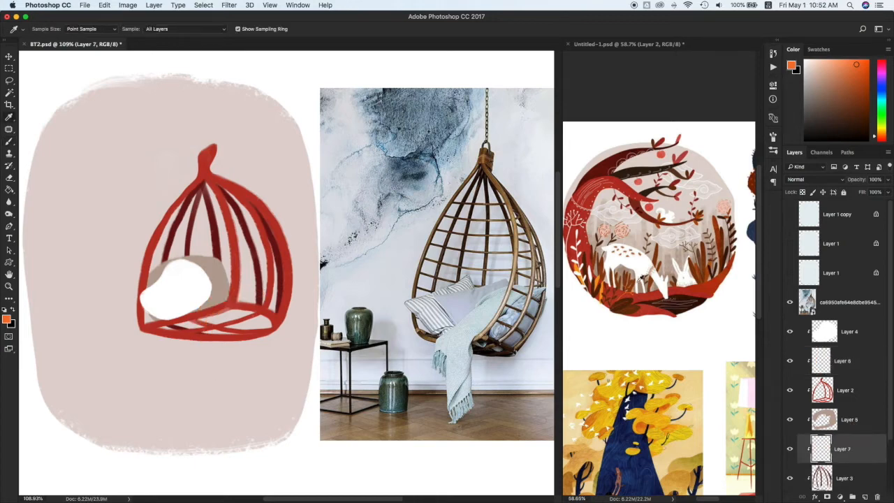
click(702, 253)
key(b)
mouse_move(225, 300)
mouse_down()
mouse_move(256, 260)
mouse_move(238, 300)
mouse_move(264, 280)
mouse_move(267, 263)
mouse_move(276, 296)
mouse_move(272, 308)
mouse_move(272, 272)
mouse_move(245, 243)
mouse_up()
key(super+])
- Transform the beige cushion and paint it wider across the seat in its own sampled colour
key(v)
click(212, 269)
key(super+t)
key(Return)
key(i)
click(212, 282)
key(b)
mouse_move(153, 307)
mouse_down()
mouse_move(181, 321)
mouse_move(221, 301)
mouse_move(253, 312)
mouse_move(261, 306)
mouse_up()
super+click(257, 277)
alt+click(258, 278)
- Outline a draped blanket on the empty layer in orange sampled from the deer illustration, and move it above the white pillow
click(844, 363)
click(601, 280)
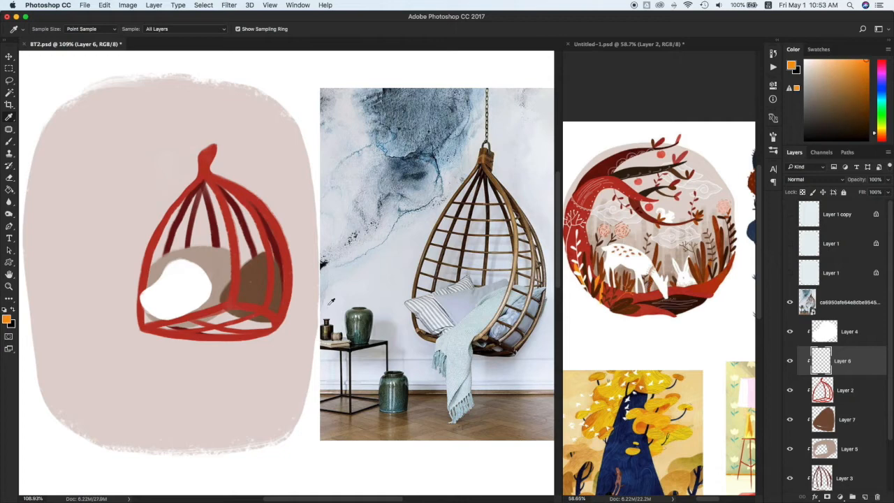
key(b)
mouse_move(237, 302)
mouse_down()
mouse_move(216, 301)
mouse_move(202, 399)
mouse_up()
key(super+z)
mouse_move(255, 257)
mouse_down()
mouse_move(232, 276)
mouse_move(211, 336)
mouse_move(224, 291)
mouse_up()
key(super+z)
key(super+z)
mouse_move(254, 258)
mouse_down()
mouse_move(206, 309)
mouse_move(263, 261)
mouse_move(241, 308)
mouse_up()
key(alt+super+z)
key(alt+super+z)
key(alt+super+z)
mouse_move(255, 260)
mouse_down()
mouse_move(234, 282)
mouse_move(218, 388)
mouse_up()
key(super+bracketright)
mouse_move(218, 307)
mouse_down()
mouse_move(236, 345)
mouse_move(221, 391)
mouse_move(232, 367)
mouse_move(222, 390)
mouse_move(241, 373)
mouse_up()
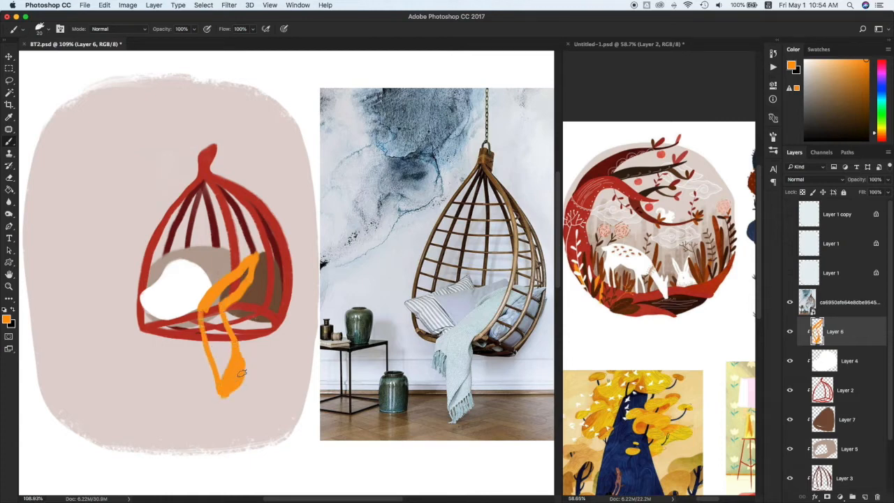
- Fill the blanket's outline with solid orange from the seat down to its hanging end
mouse_move(222, 320)
mouse_down()
mouse_move(219, 336)
mouse_move(210, 313)
mouse_move(253, 264)
mouse_up()
drag(205, 309, 193, 349)
key(super+z)
drag(206, 311, 220, 396)
- On a new layer beneath the orange blanket, paint its back fold in darker orange with a fringed lower edge
click(848, 363)
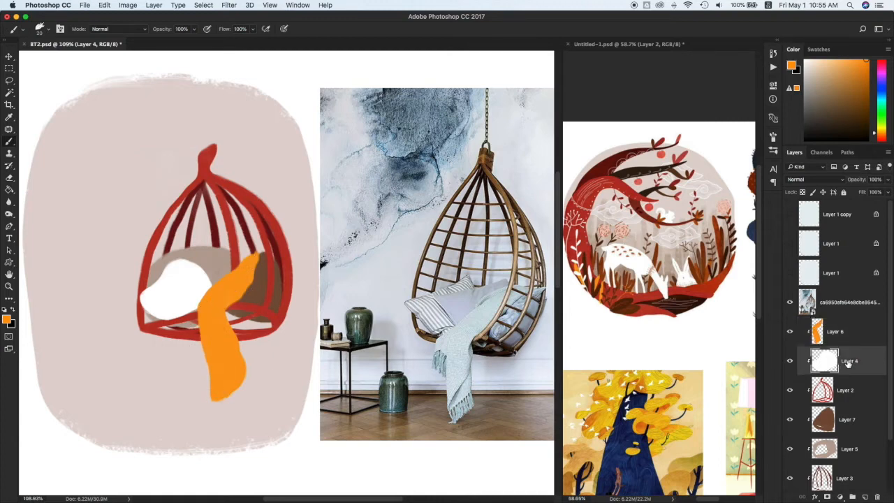
key(super+alt+shift+n)
click(867, 69)
mouse_move(196, 309)
mouse_down()
mouse_move(186, 349)
mouse_move(203, 357)
mouse_move(197, 310)
mouse_up()
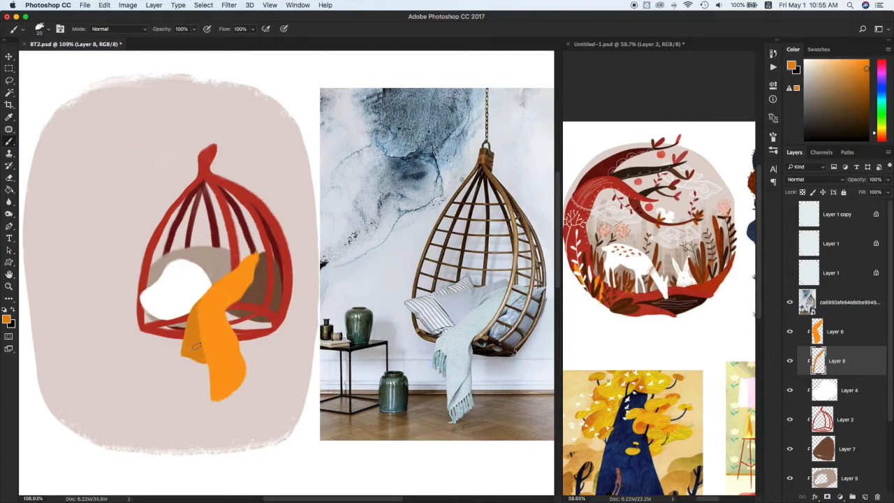
drag(184, 353, 189, 371)
drag(196, 360, 212, 407)
- Paint a fringe along the lower edge of the front blanket in its own orange and switch to the Eraser for cleanup
super+click(230, 355)
alt+click(230, 355)
drag(217, 397, 227, 408)
drag(234, 391, 242, 399)
key(e)
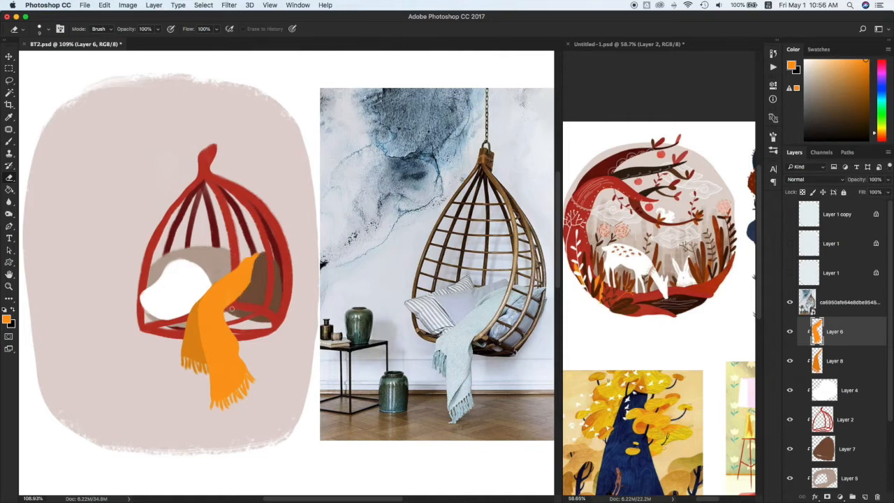
- Load the red frame layer as a selection and reduce it with the Lasso to the front bars on the right side
key(l)
click(832, 419)
super+click(823, 419)
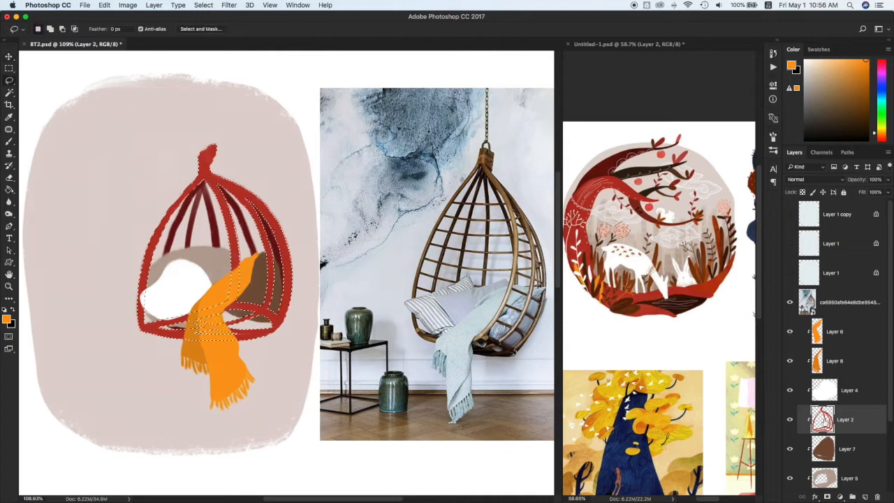
mouse_move(261, 191)
mouse_down()
mouse_move(213, 263)
mouse_move(269, 412)
mouse_up()
mouse_move(249, 201)
mouse_down()
mouse_move(286, 161)
mouse_move(257, 198)
mouse_up()
mouse_move(230, 305)
mouse_down()
mouse_move(256, 314)
mouse_move(232, 308)
mouse_up()
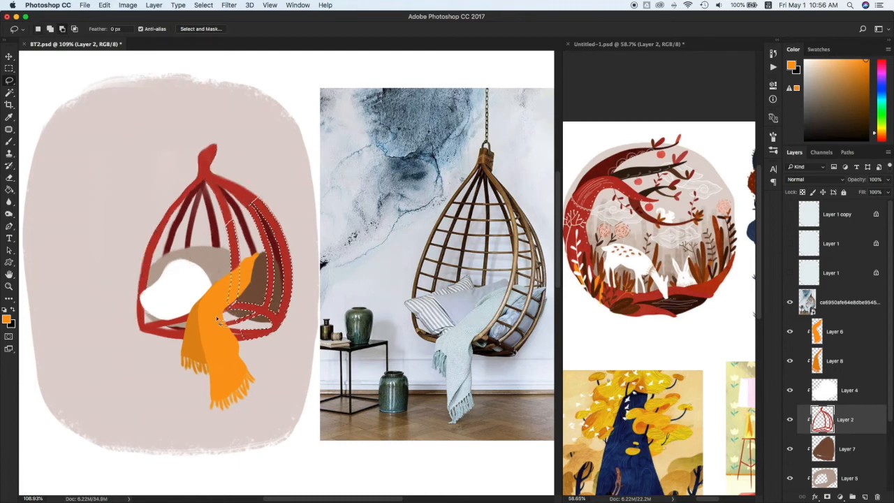
- Copy the selected bars to a new layer above the orange blanket and restore the clipping of the layers below it
key(super+j)
key(super+])
key(super+])
key(super+])
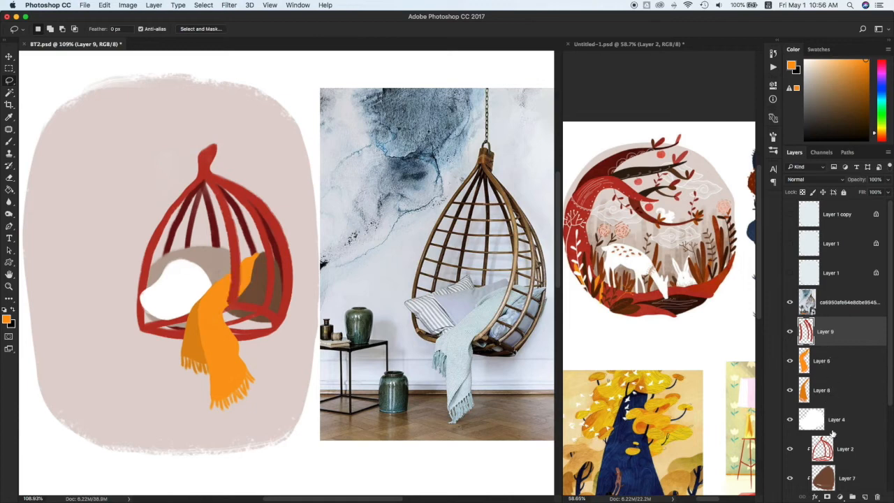
alt+click(832, 434)
alt+click(832, 404)
alt+click(833, 374)
alt+click(832, 345)
key(v)
mouse_move(213, 301)
mouse_down()
mouse_move(224, 311)
mouse_move(234, 301)
mouse_up()
key(super+z)
- Copy the red frame piece at the seat's inner corner to a new layer and merge it into the front bars layer
click(235, 297)
click(241, 321)
key(l)
key(Delete)
key(Delete)
key(super+j)
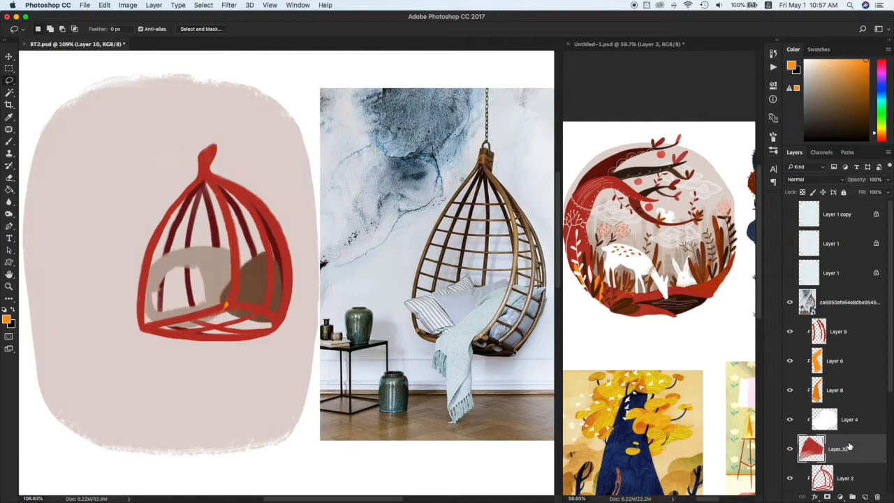
key(space)
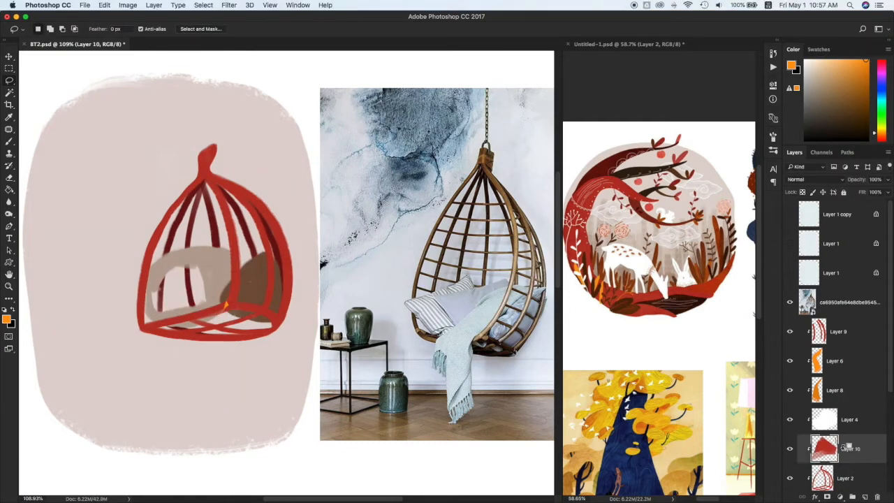
drag(848, 455, 850, 339)
key(super+e)
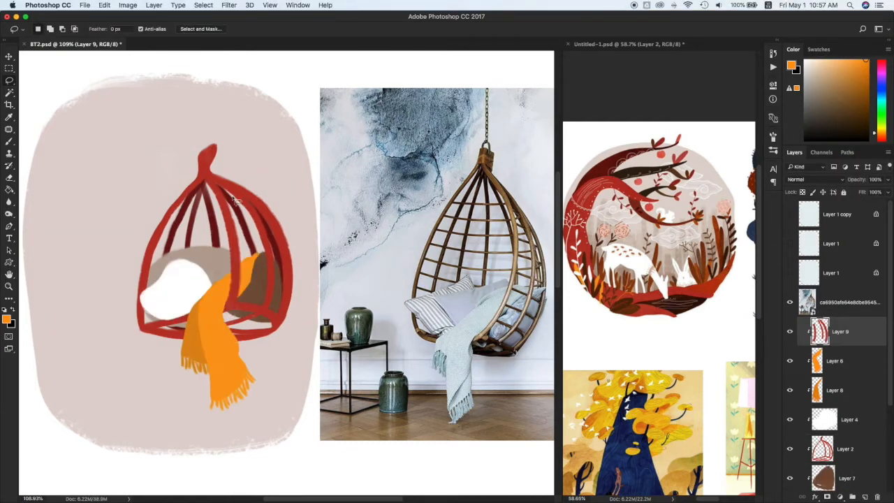
key(v)
click(264, 316)
click(247, 231)
key(b)
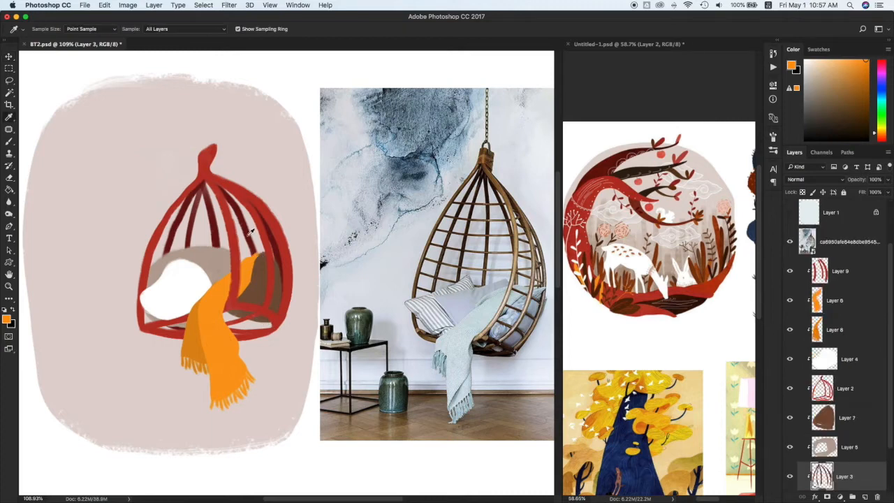
alt+click(248, 231)
key(super+z)
drag(224, 314, 271, 329)
key(super+z)
key(bracketright)
key(super+z)
key(super+z)
key(super+z)
key(super+z)
- On a new layer above the front bars, paint a hook at the chair's top in dark brown sampled from the illustration's branch
key(v)
key(i)
click(644, 160)
key(alt+shift+super+n)
key(b)
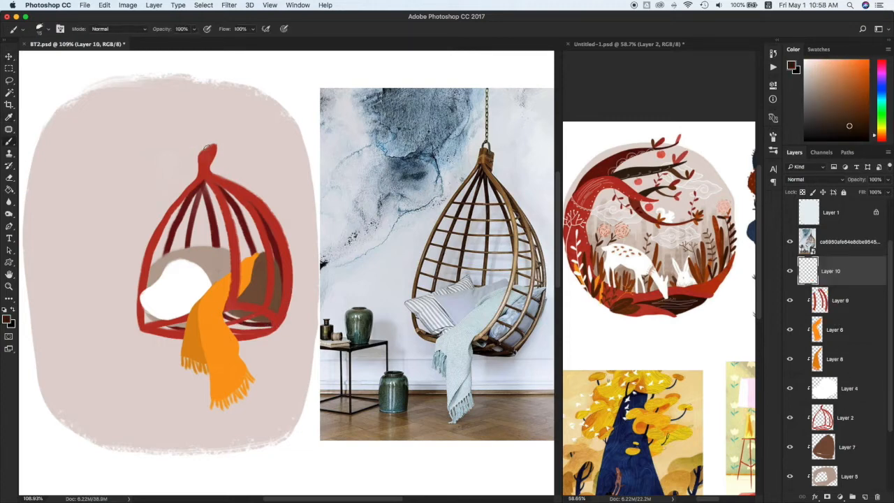
key(super+z)
drag(205, 143, 203, 168)
- Refine the dark brown hook with a smaller brush and the Eraser, and clip its layer to the artwork below
key(bracketleft)
key(bracketleft)
key(e)
key(b)
key(super+z)
key(super+z)
key(e)
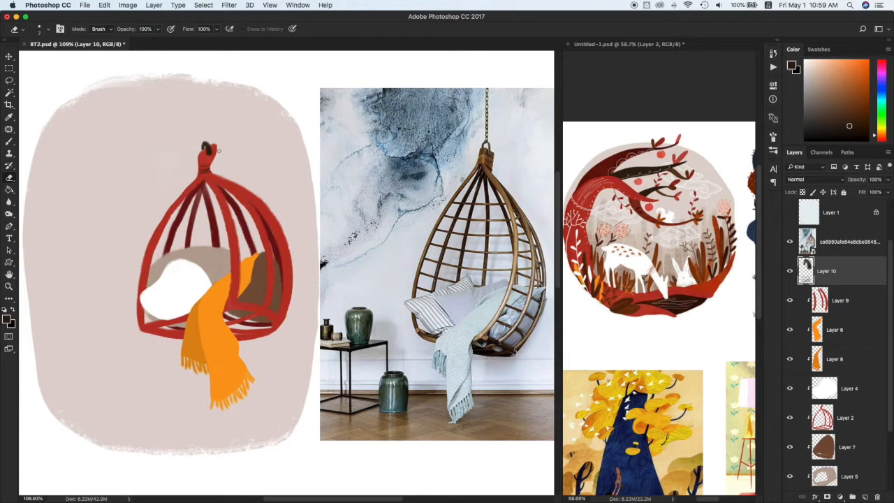
key(super+alt+g)
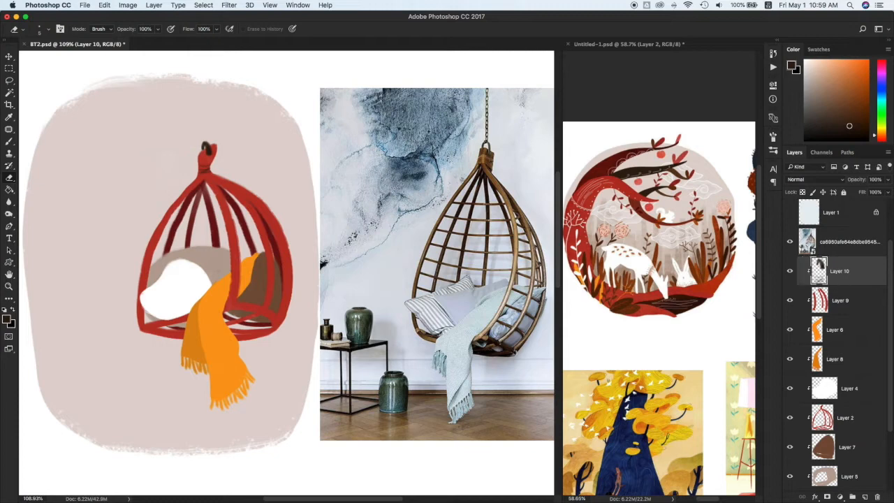
- Paint a vertical chain of dark brown links from the chair's hook up to the background shape's upper edge
key(b)
mouse_move(207, 131)
mouse_down()
mouse_move(205, 143)
mouse_move(202, 81)
mouse_up()
drag(208, 81, 208, 87)
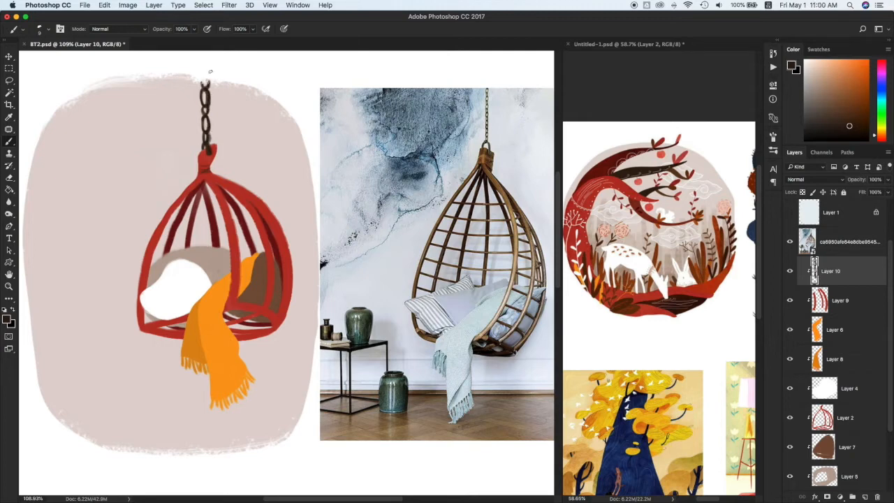
- Select all chair, cushion, blanket and chain layers and enlarge and reposition them together toward the background shape's lower right
key(v)
ctrl+click(235, 377)
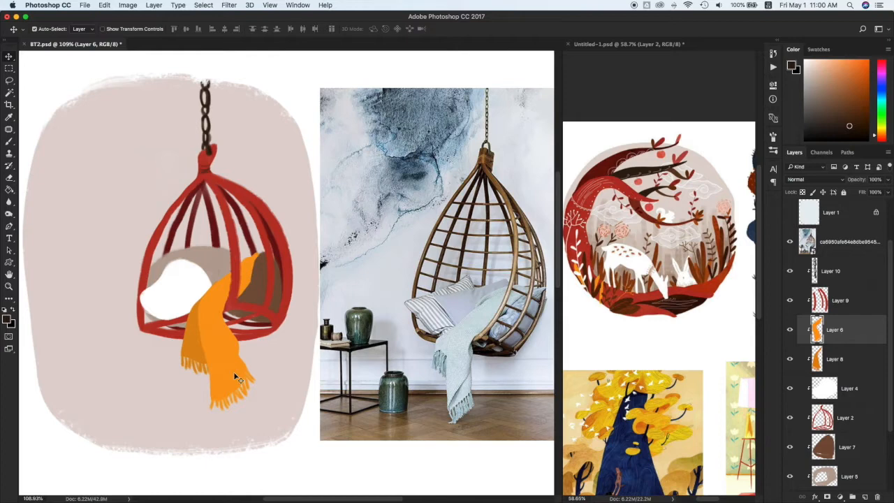
click(831, 285)
scroll(835, 297, down, 5)
shift+click(853, 420)
key(super+t)
drag(294, 411, 303, 423)
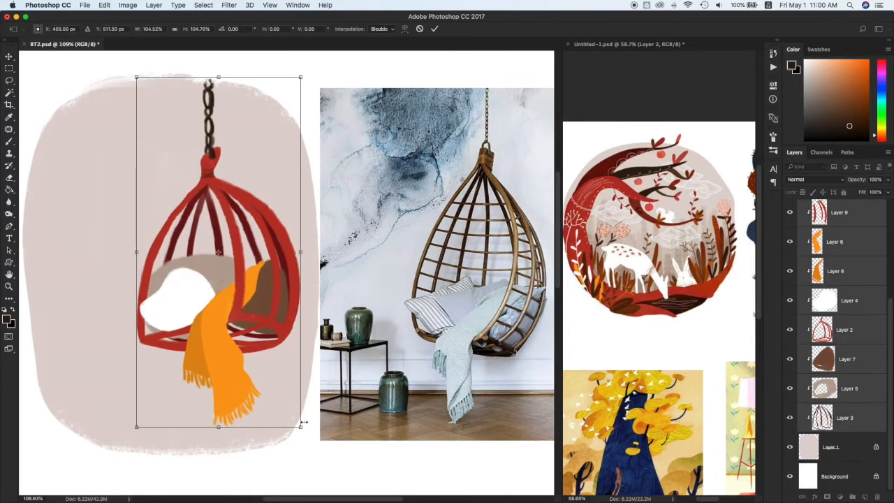
drag(269, 355, 272, 367)
drag(137, 88, 145, 107)
drag(284, 286, 287, 286)
key(Return)
- Extend the dark brown chain with extra links up to the background shape's upper edge
click(222, 129)
key(b)
mouse_move(217, 94)
mouse_down()
mouse_move(219, 105)
mouse_move(218, 91)
mouse_up()
key(super+z)
mouse_move(212, 79)
mouse_down()
mouse_move(217, 92)
mouse_move(221, 80)
mouse_up()
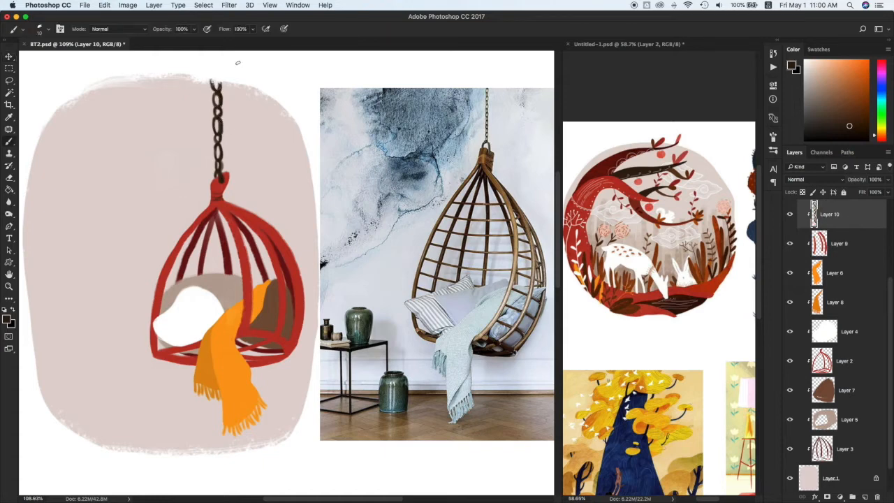
- On a new layer directly above the background shape, paint a tabletop at its left edge in dark brown sampled from the illustration
key(super+alt+shift+n)
key(super+z)
click(844, 246)
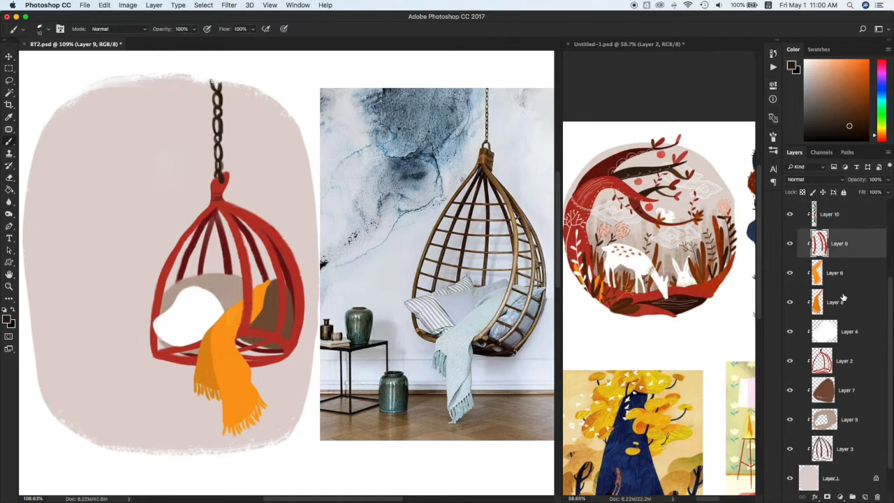
click(845, 468)
key(super+alt+shift+n)
key(i)
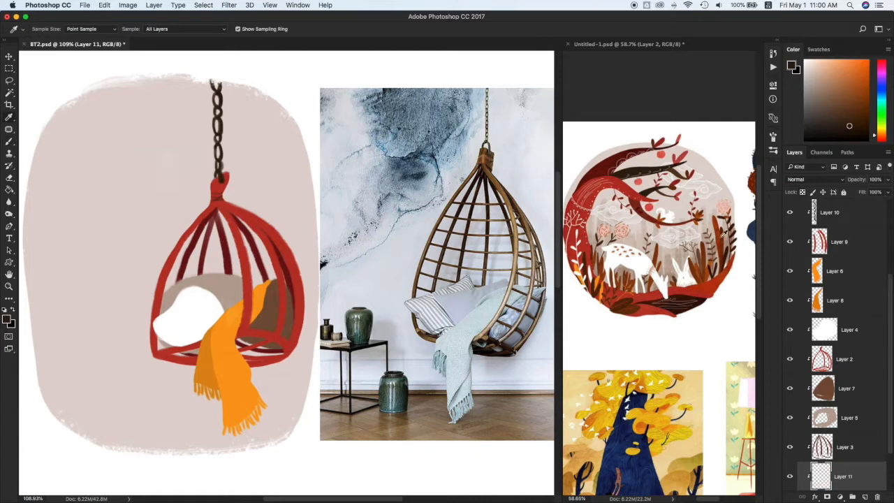
click(726, 254)
key(b)
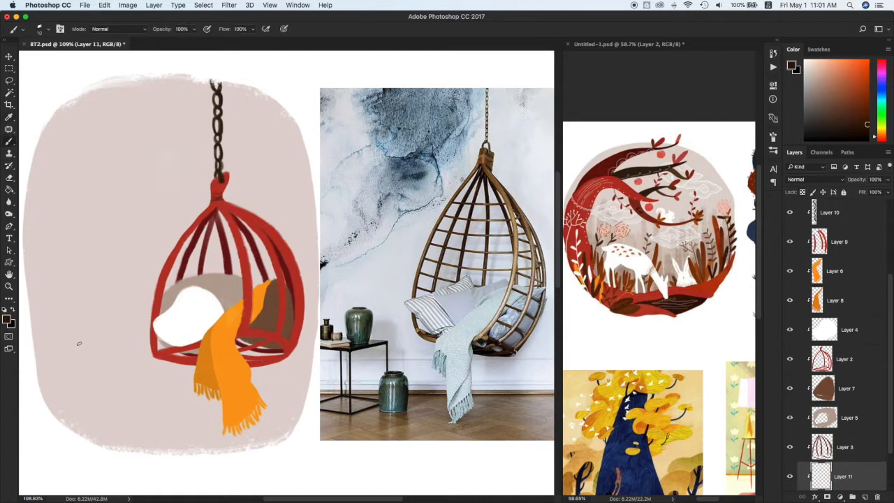
drag(35, 353, 123, 348)
key(super+z)
mouse_move(35, 357)
mouse_down()
mouse_move(119, 340)
mouse_move(31, 375)
mouse_move(121, 341)
mouse_move(68, 378)
mouse_move(63, 363)
mouse_move(73, 369)
mouse_move(89, 352)
mouse_move(69, 372)
mouse_move(75, 365)
mouse_up()
key(super+z)
drag(65, 382, 119, 342)
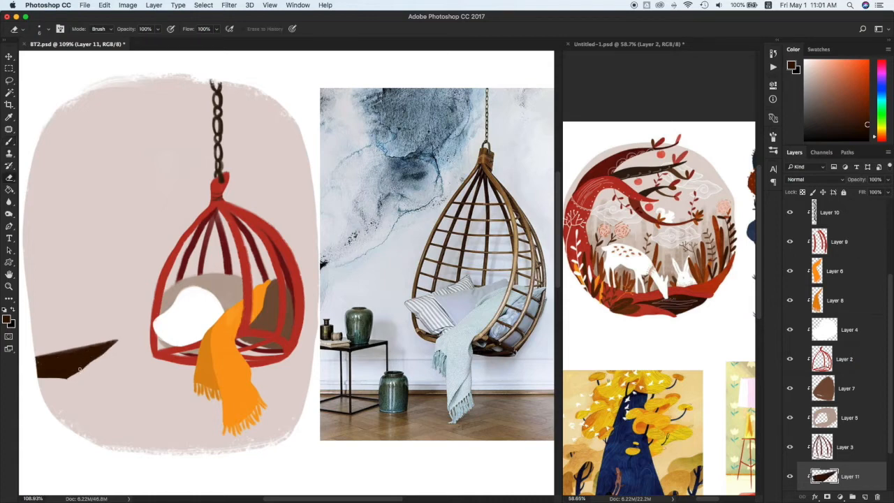
- Paint a slim table leg down from the tabletop's lower corner in the same dark brown
key(b)
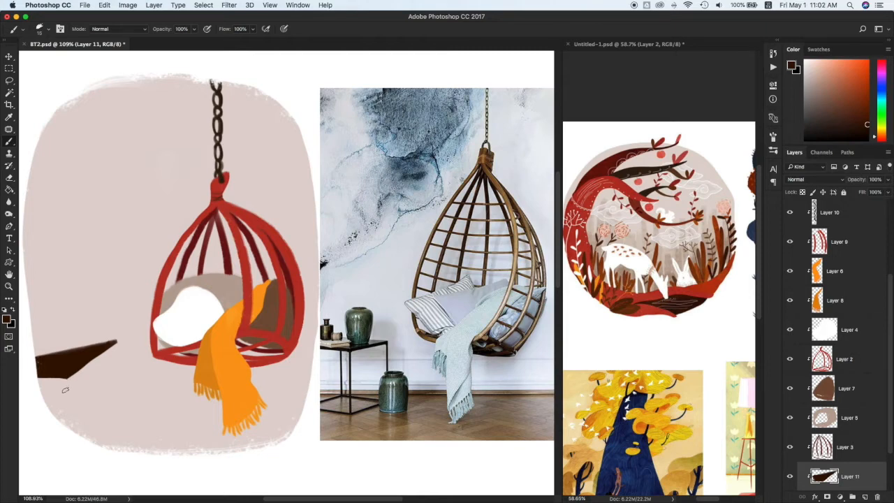
drag(65, 377, 74, 428)
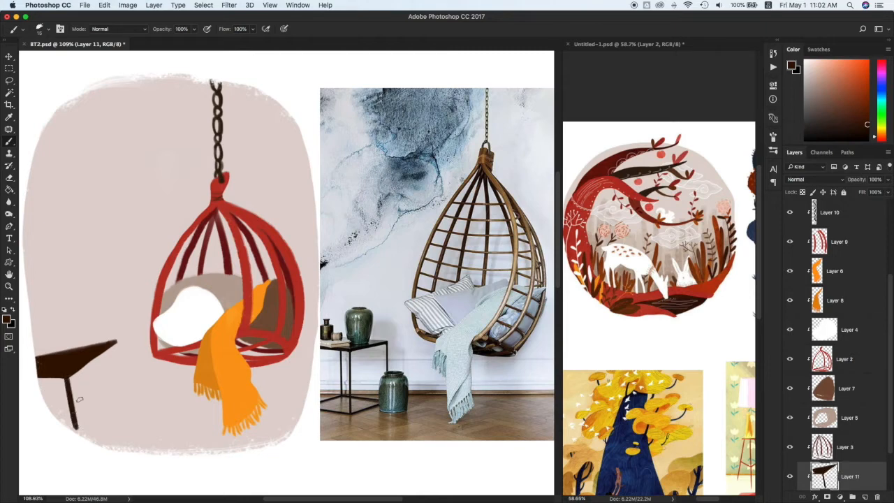
key(super+z)
key(super+z)
mouse_move(68, 379)
mouse_down()
mouse_move(76, 431)
mouse_move(73, 420)
mouse_up()
mouse_move(115, 343)
mouse_down()
mouse_move(129, 395)
mouse_move(94, 409)
mouse_move(123, 395)
mouse_move(117, 339)
mouse_up()
key(super+z)
key(super+z)
drag(72, 416, 77, 437)
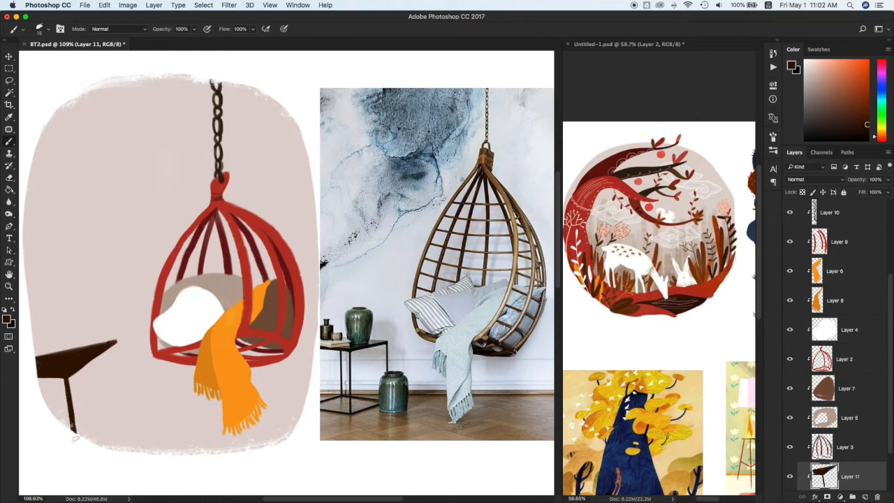
- Transform the table layer to adjust the tabletop's size and position at the background shape's left edge
key(super+t)
drag(124, 388, 122, 397)
mouse_move(100, 365)
mouse_down()
mouse_move(91, 356)
mouse_move(125, 363)
mouse_move(129, 380)
mouse_up()
key(Return)
key(super+z)
- Complete the table's frame with the remaining dark brown legs and thin crossbars between them
drag(66, 428, 127, 377)
key(e)
key(b)
drag(125, 375, 60, 383)
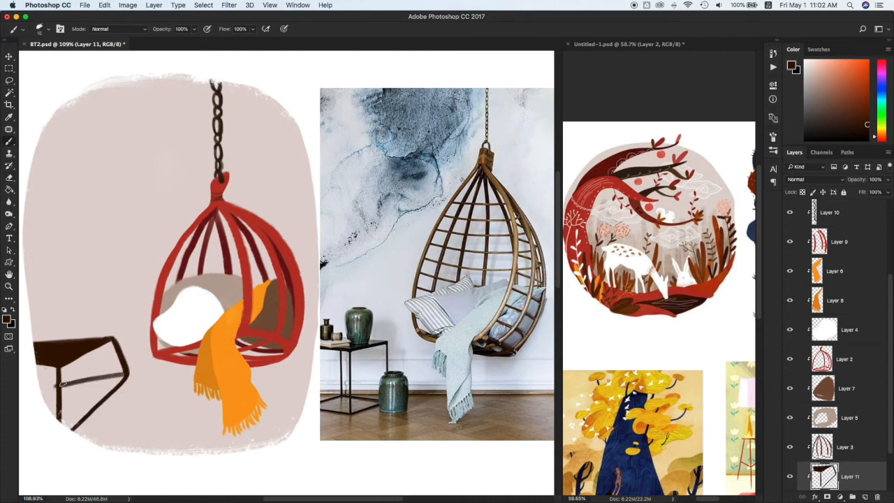
key(super+z)
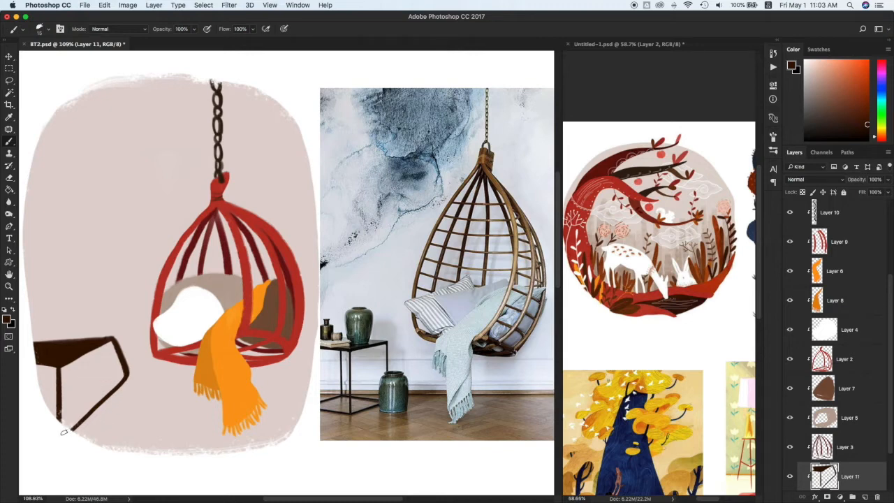
drag(126, 375, 41, 386)
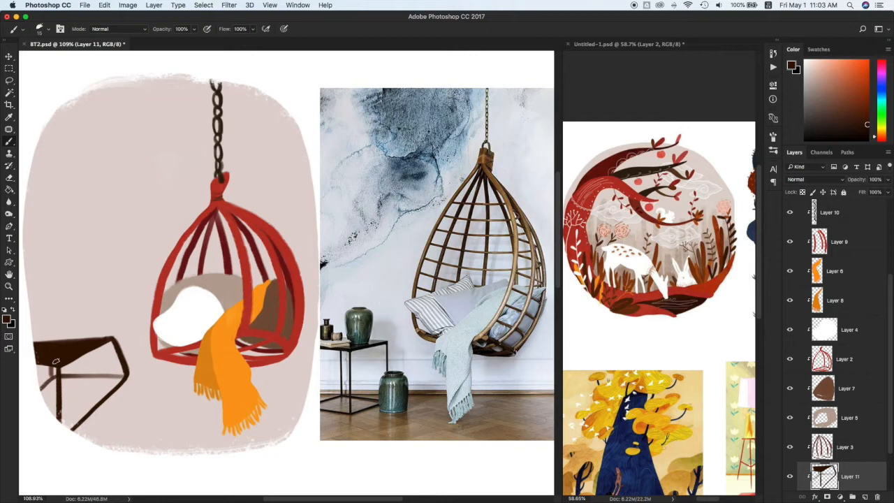
- On a new layer above the table, paint a vase standing on the tabletop in white sampled from the illustration's deer
key(super+shift+alt+n)
key(i)
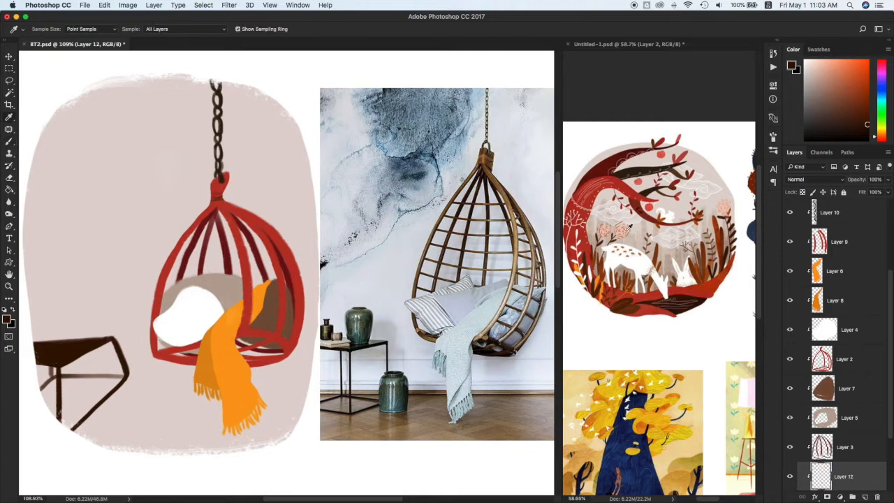
click(642, 261)
key(b)
mouse_move(86, 336)
mouse_down()
mouse_move(95, 312)
mouse_move(72, 315)
mouse_move(84, 340)
mouse_move(76, 323)
mouse_move(92, 342)
mouse_up()
key(e)
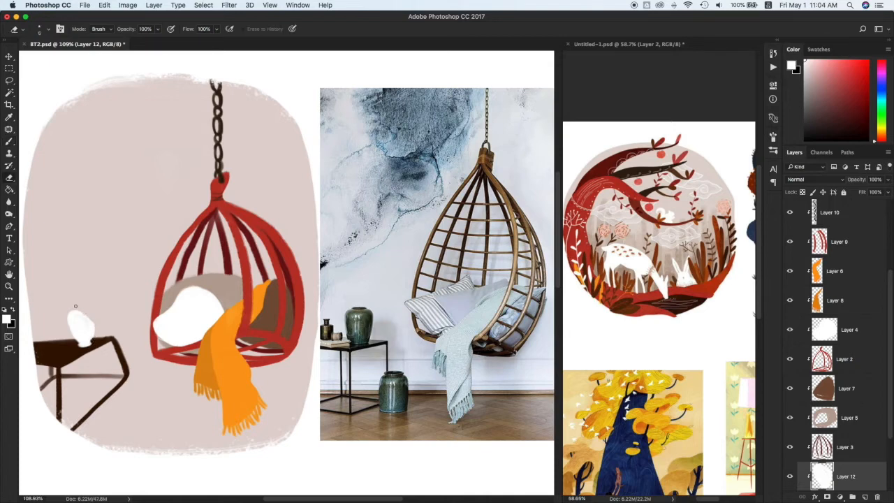
- Refine the white vase's rim and body with a smaller brush and the Eraser
key(b)
key(bracketleft)
key(bracketleft)
mouse_move(77, 305)
mouse_down()
mouse_move(91, 324)
mouse_move(75, 337)
mouse_up()
key(super+z)
key(super+z)
key(e)
- On a new layer beneath the vase, paint a round flower of curved petal strokes above it in coral sampled from the illustration
drag(889, 431, 889, 453)
click(852, 452)
key(super+shift+alt+n)
key(i)
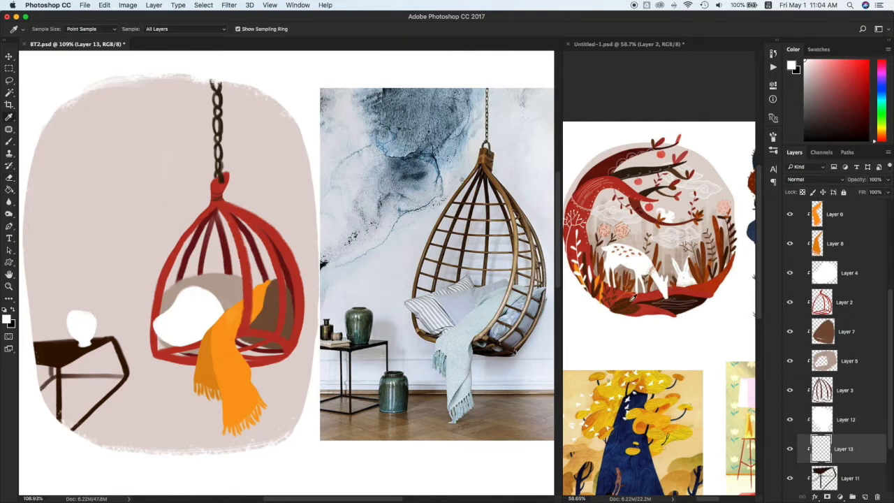
click(652, 176)
key(b)
drag(81, 277, 83, 273)
key(super+z)
drag(82, 272, 80, 278)
mouse_move(86, 273)
mouse_down()
mouse_move(85, 282)
mouse_move(76, 274)
mouse_up()
drag(74, 270, 81, 266)
mouse_move(83, 266)
mouse_down()
mouse_move(92, 279)
mouse_move(92, 267)
mouse_move(71, 273)
mouse_up()
drag(71, 275, 72, 282)
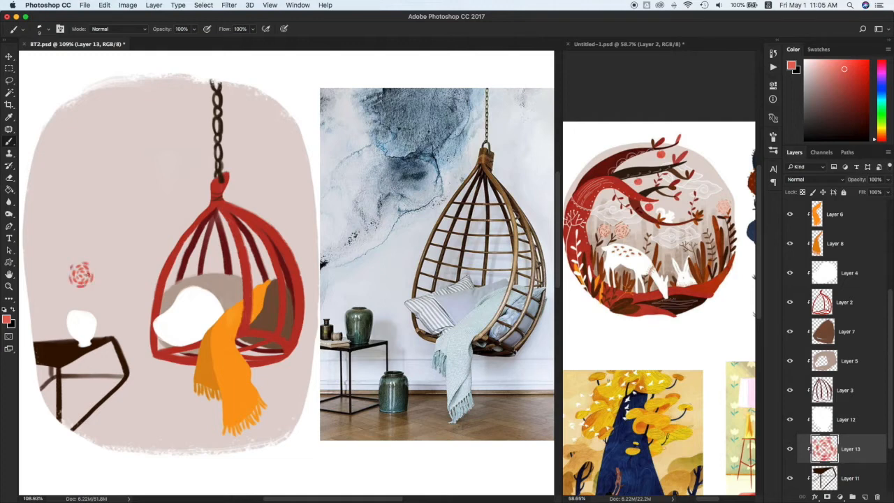
key(super+z)
- Duplicate the coral flower twice and place the resized copies on either side of it above the vase
key(v)
key(super+t)
drag(95, 287, 73, 281)
key(Return)
- On a new layer beneath the flowers, paint stems and leaves down to the vase in brown sampled from the illustration
scroll(851, 446, down, 3)
click(852, 469)
key(i)
click(600, 243)
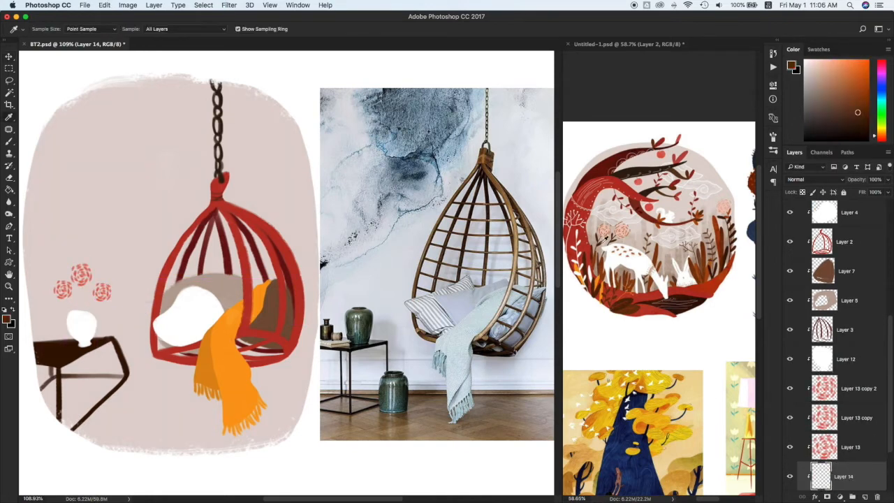
click(602, 242)
key(b)
drag(67, 296, 82, 312)
key(super+z)
mouse_move(97, 297)
mouse_down()
mouse_move(85, 312)
mouse_move(67, 302)
mouse_move(88, 289)
mouse_up()
key(super+z)
key(super+z)
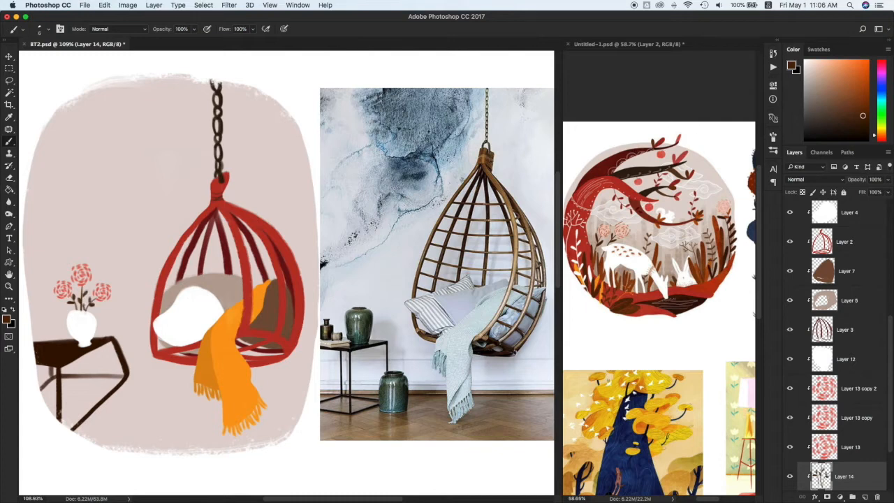
- On a new layer above the vase, paint a book cover on the table's left end in beige sampled from the illustration
key(v)
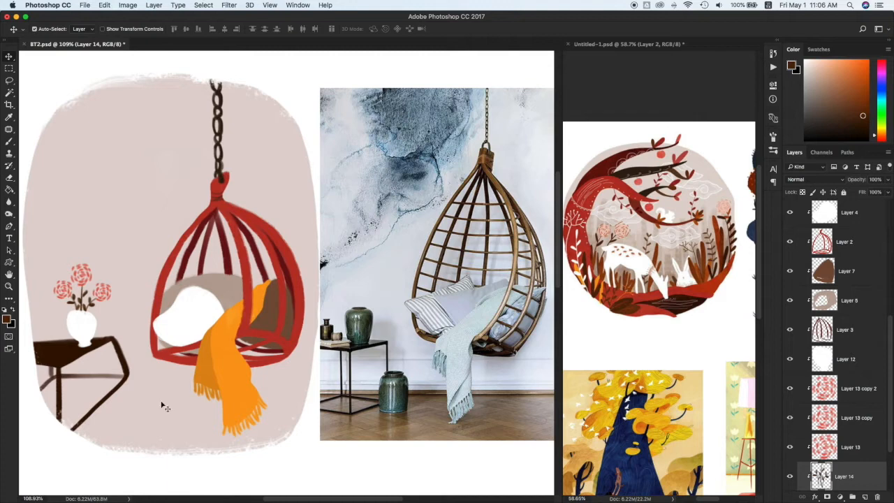
click(843, 359)
key(super+shift+alt+n)
key(i)
click(668, 248)
key(b)
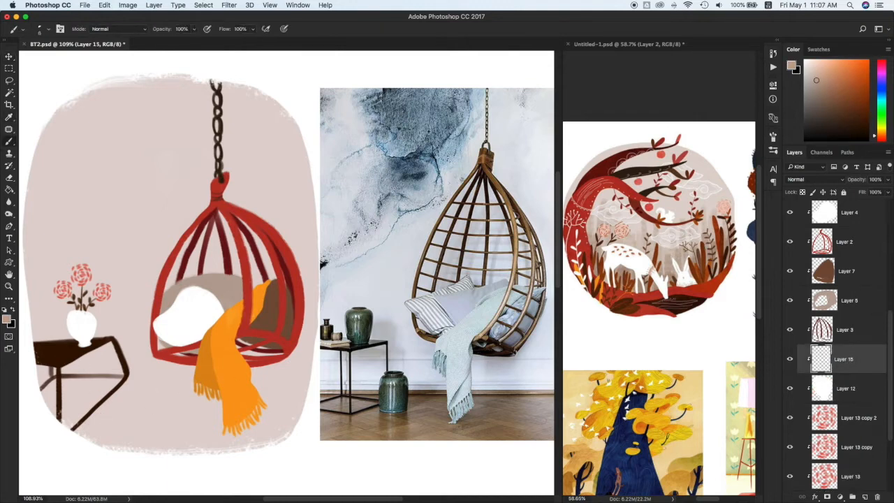
mouse_move(34, 351)
mouse_down()
mouse_move(60, 353)
mouse_move(46, 367)
mouse_move(38, 350)
mouse_move(55, 353)
mouse_move(42, 361)
mouse_move(47, 351)
mouse_up()
key(super+z)
key(bracketright)
key(bracketright)
key(e)
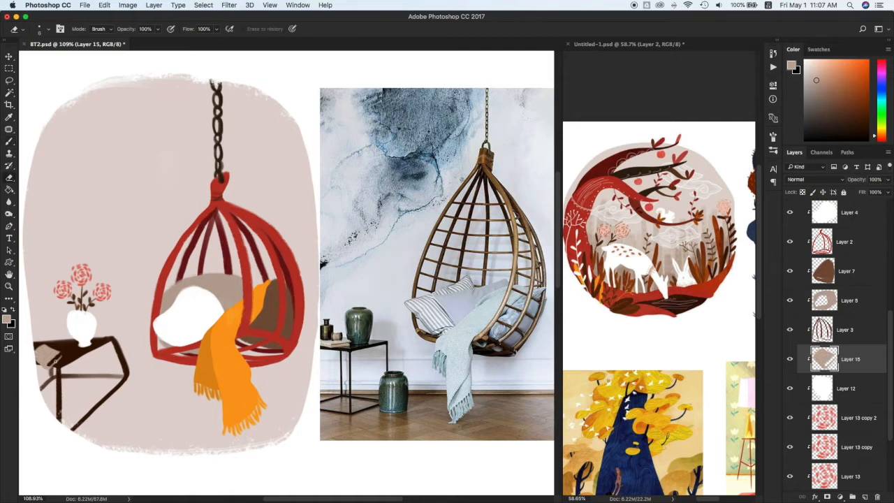
- On a new layer beneath the book cover, paint the book's pages in white sampled from the chair's cushion
click(842, 389)
key(super+shift+alt+n)
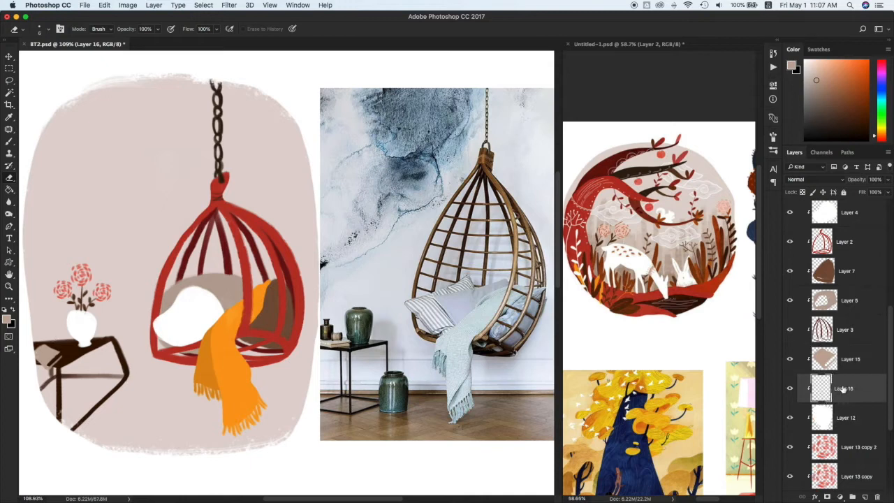
key(i)
click(190, 318)
key(b)
key(bracketleft)
drag(49, 365, 57, 357)
key(e)
key(b)
- Duplicate the book's cover and pages layers and transform the copy to stack a second book on the first
shift+click(850, 359)
key(v)
key(super+t)
mouse_move(63, 342)
mouse_down()
mouse_move(85, 328)
mouse_move(53, 346)
mouse_up()
key(Return)
key(super+t)
key(Return)
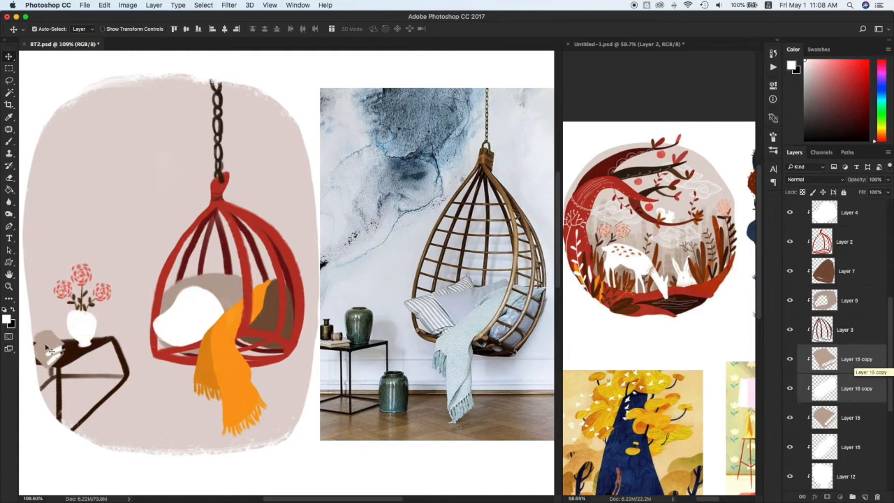
- Lock the transparent pixels of both book covers and fill the lower book's cover with coral sampled from the illustration
click(856, 359)
click(801, 191)
key(i)
click(639, 182)
key(alt+BackSpace)
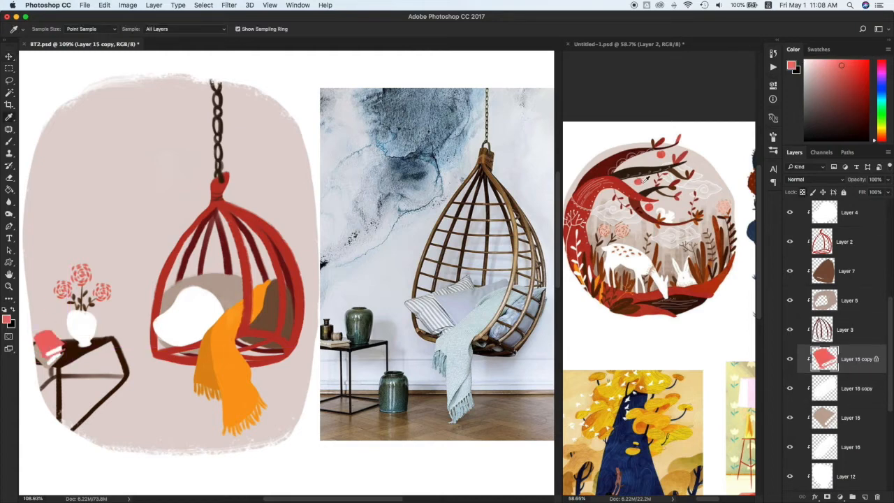
key(super+z)
click(848, 415)
click(802, 191)
key(alt+BackSpace)
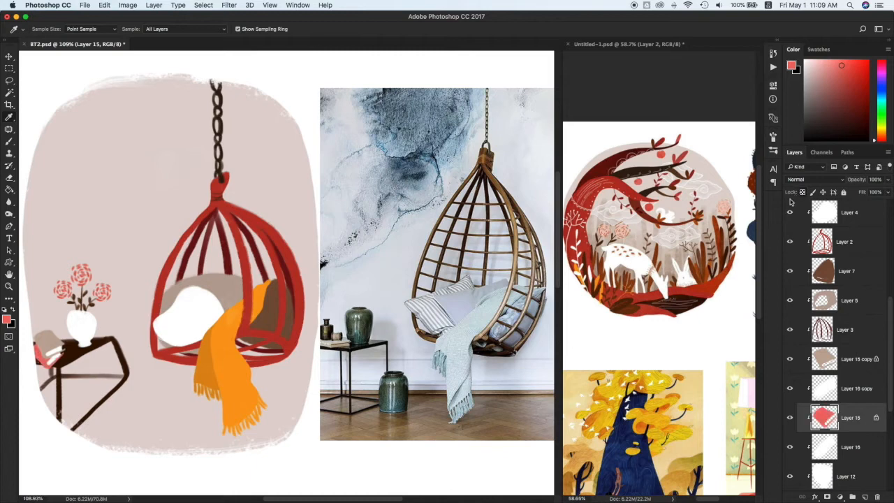
- Paint a small coral petal motif on the front of the white vase
key(b)
super+click(78, 326)
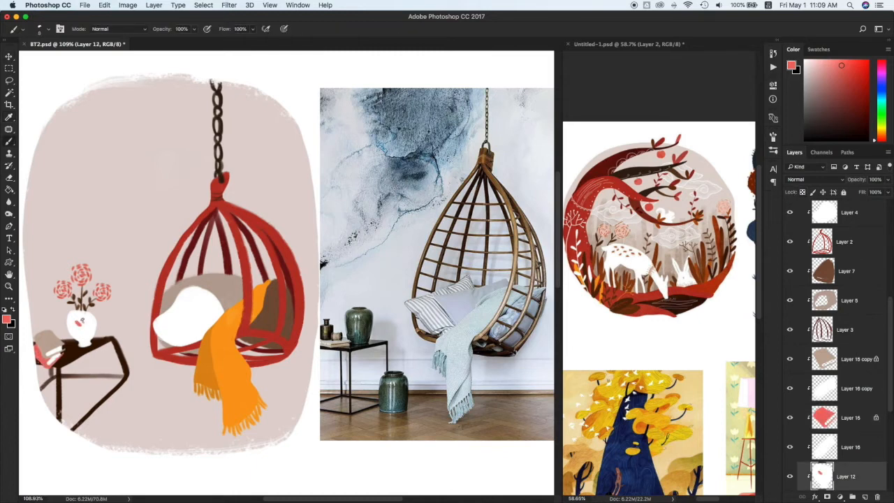
key(super+z)
drag(82, 326, 88, 327)
- On a new layer above the books, paint a long-necked bottle beside the table in reddish brown sampled from the illustration
key(v)
click(853, 359)
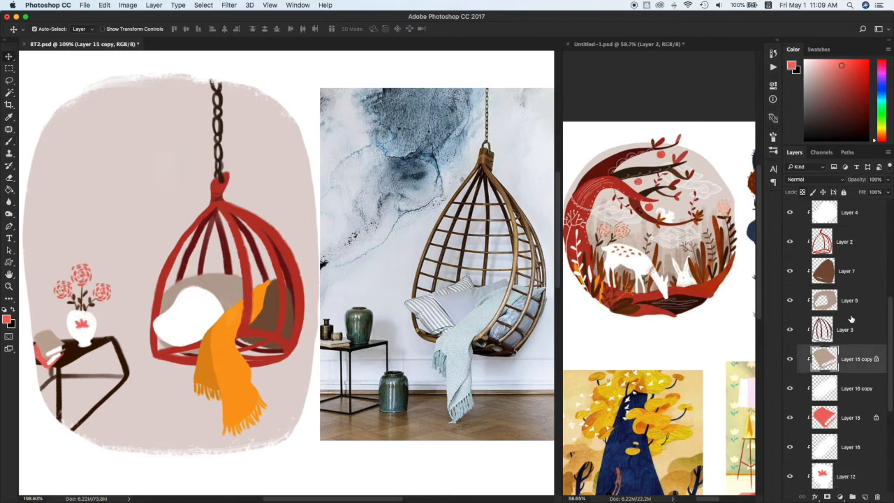
key(alt+shift+super+n)
key(p)
key(i)
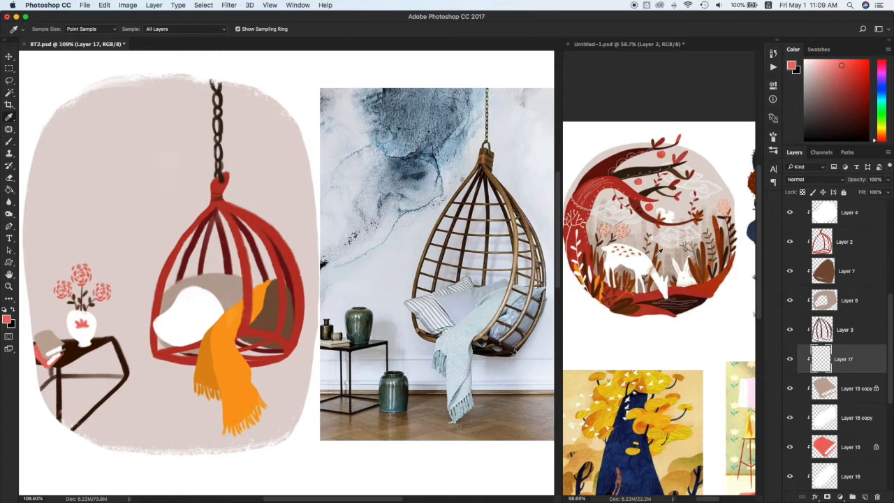
click(653, 266)
key(b)
mouse_move(130, 366)
mouse_down()
mouse_move(138, 376)
mouse_move(123, 396)
mouse_move(132, 400)
mouse_move(128, 344)
mouse_move(142, 378)
mouse_move(115, 384)
mouse_move(125, 400)
mouse_up()
key(super+z)
key(bracketleft)
key(bracketleft)
key(super+z)
- Clean up the outline of the brown bottle's body and neck with the Eraser
key(e)
drag(143, 395, 135, 362)
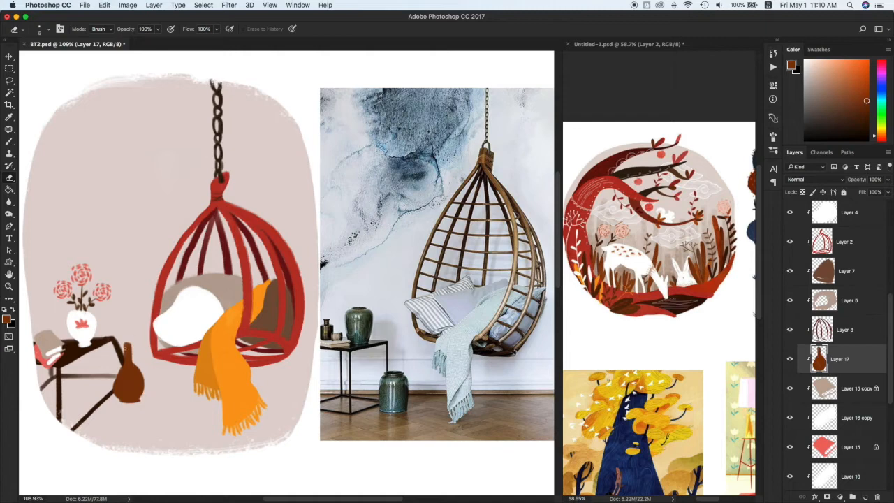
key(b)
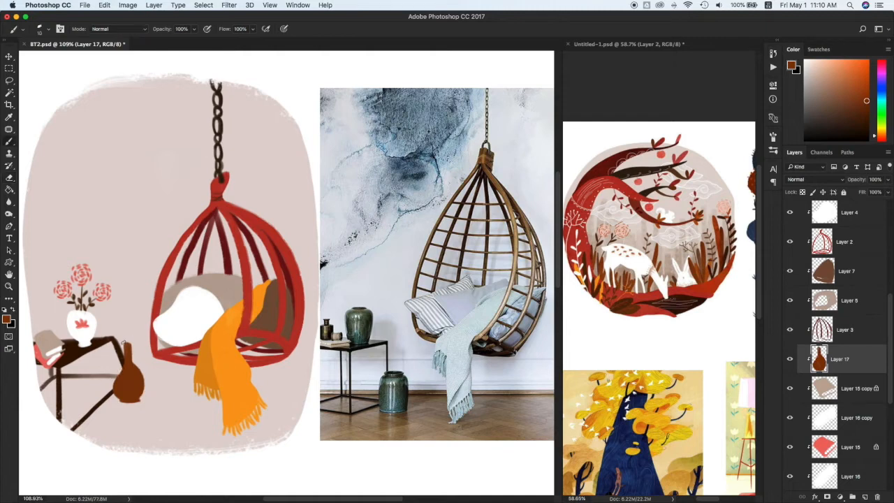
- Try resizing the brown bottle and moving it slightly beside the table
key(v)
key(super+t)
drag(113, 403, 106, 414)
key(Return)
drag(137, 379, 139, 372)
key(alt+super+z)
key(alt+super+z)
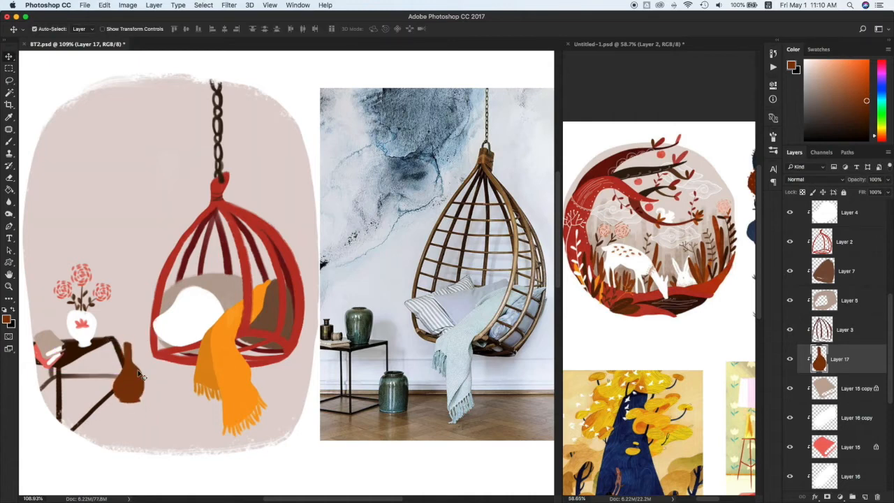
- On a new layer below the brown bottle, paint thin stems rising from its neck in orange sampled from the illustration
click(845, 382)
key(alt+shift+super+n)
key(i)
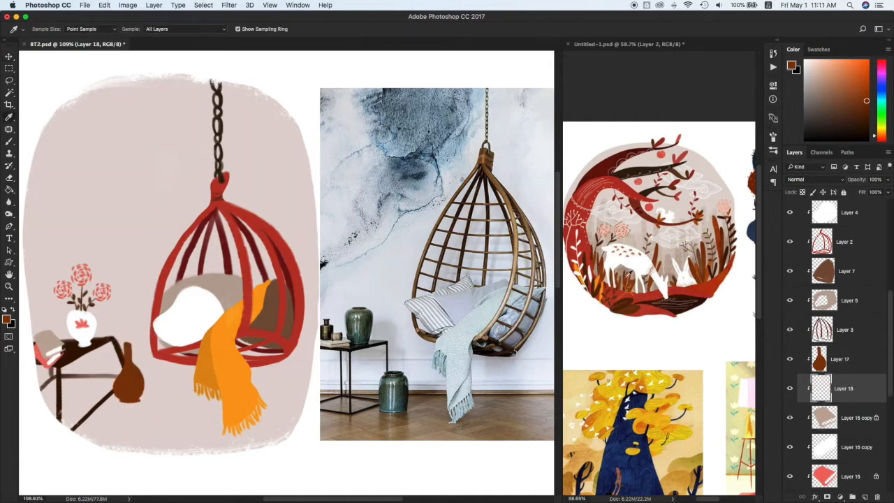
click(594, 268)
key(b)
drag(125, 342, 122, 312)
key(super+z)
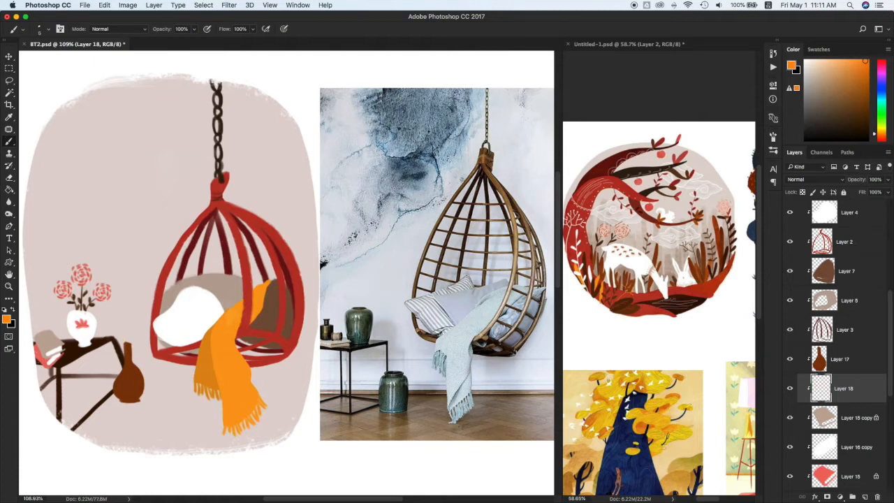
drag(121, 305, 127, 342)
drag(138, 323, 128, 342)
- Dab small white buds along the stems above the brown bottle
key(d)
key(x)
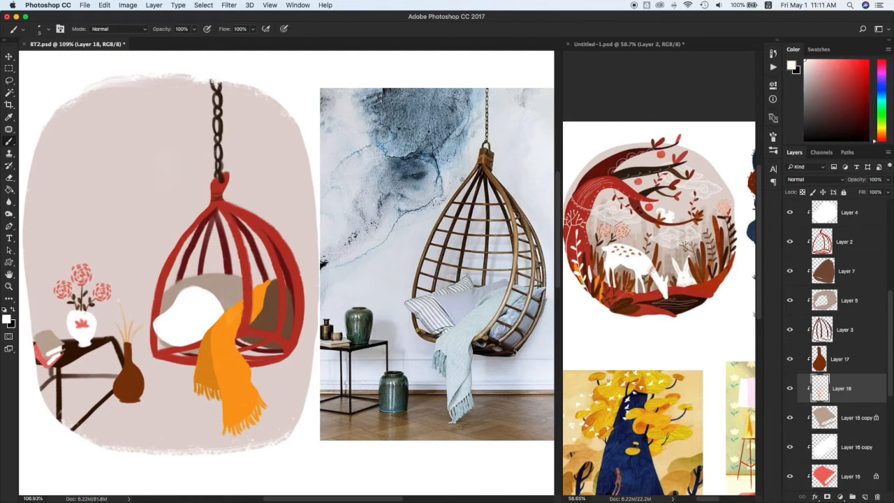
click(114, 305)
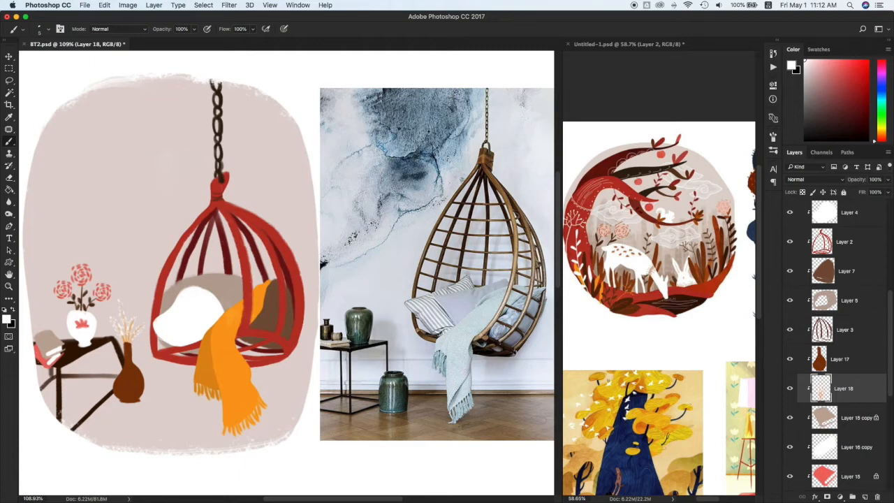
- On a new layer below the table, paint the floor area with a size 60 brush in taupe sampled from the illustration
key(v)
scroll(851, 460, down, 5)
click(849, 470)
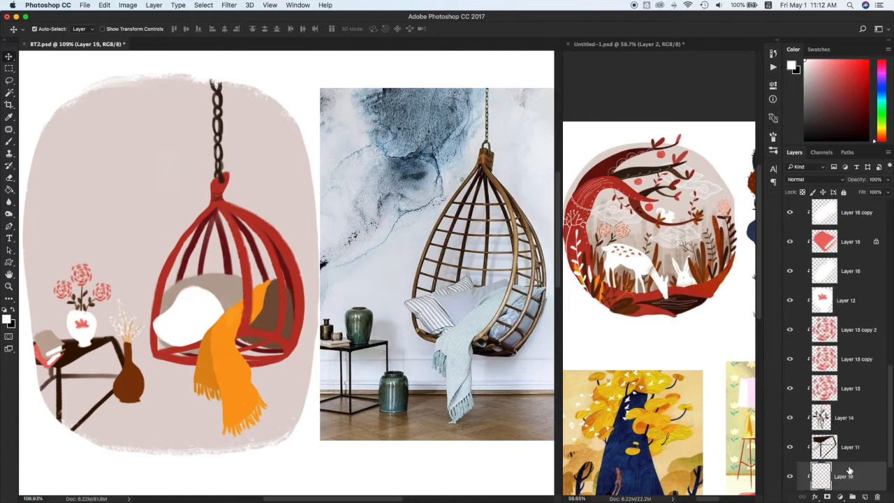
key(i)
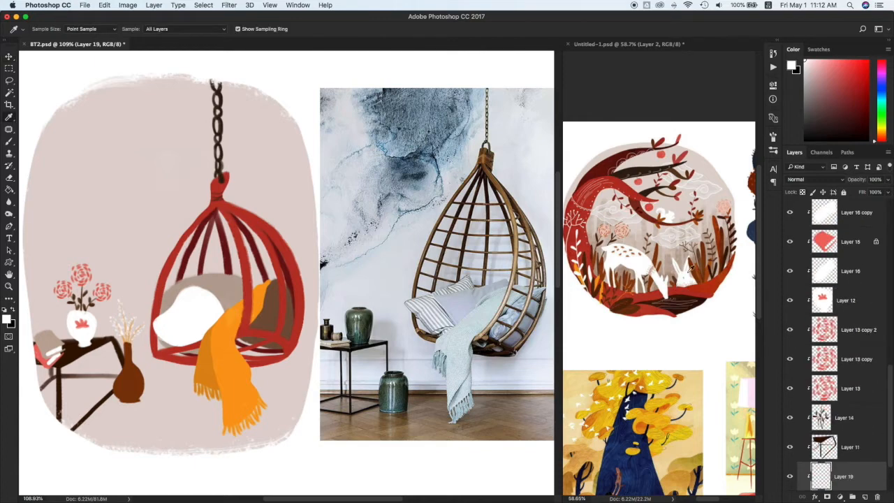
click(671, 246)
key(b)
key(bracketright)
key(bracketright)
key(bracketright)
key(bracketright)
key(bracketright)
key(bracketright)
key(bracketright)
key(bracketright)
mouse_move(98, 410)
mouse_down()
mouse_move(169, 382)
mouse_move(315, 427)
mouse_move(130, 455)
mouse_up()
key(super+z)
mouse_move(35, 387)
mouse_down()
mouse_move(321, 316)
mouse_move(309, 355)
mouse_move(84, 426)
mouse_move(210, 433)
mouse_move(200, 425)
mouse_move(219, 453)
mouse_move(296, 426)
mouse_up()
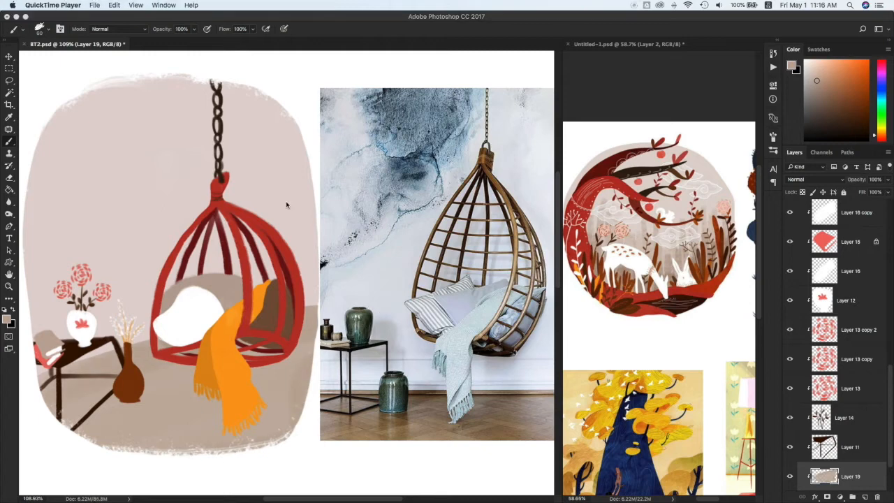
- Add a new layer above the floor and prepare a thin brush in a darker greyish brown for tile lines
click(854, 474)
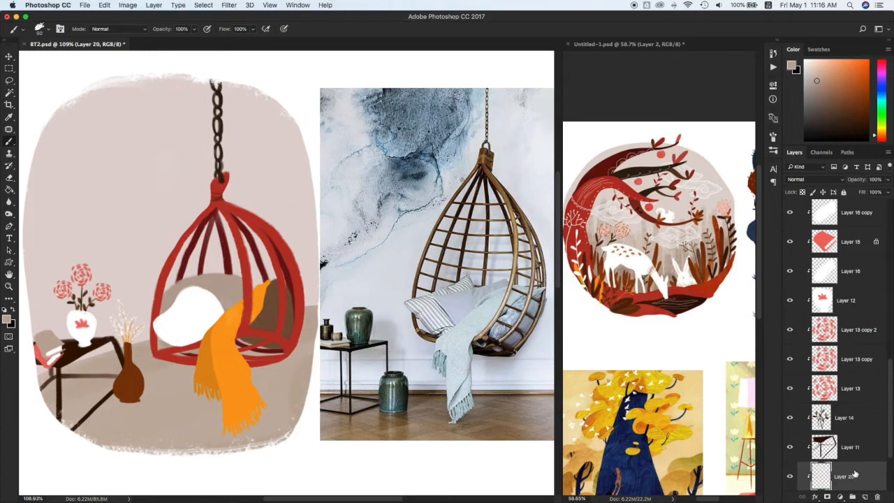
alt+click(698, 253)
key(bracketleft)
key(bracketleft)
key(bracketleft)
key(bracketleft)
key(bracketleft)
key(bracketleft)
key(bracketleft)
key(bracketleft)
drag(144, 373, 184, 363)
key(super+z)
key(bracketright)
key(bracketright)
click(823, 96)
- Try painting a full grid of diagonal tile lines in perspective across the floor
drag(257, 387, 310, 370)
mouse_move(138, 425)
mouse_down()
mouse_move(306, 377)
mouse_move(309, 366)
mouse_up()
key(super+z)
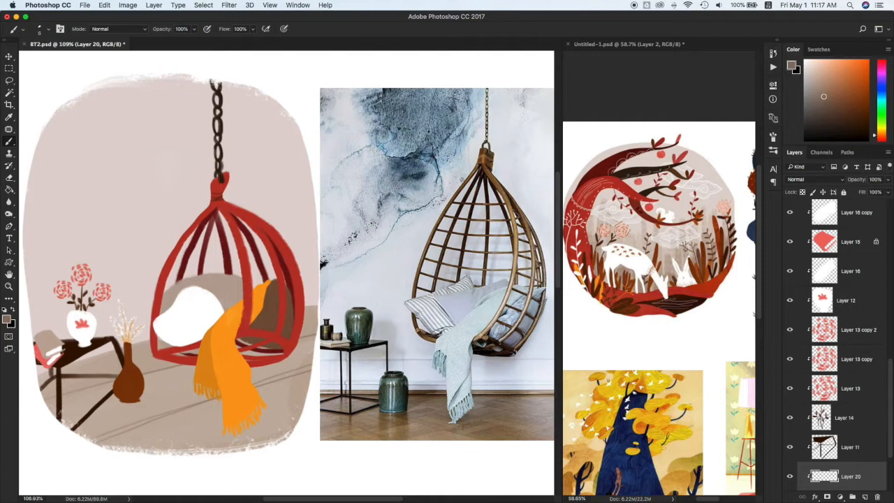
mouse_move(137, 410)
mouse_down()
mouse_move(192, 450)
mouse_move(224, 446)
mouse_up()
key(super+z)
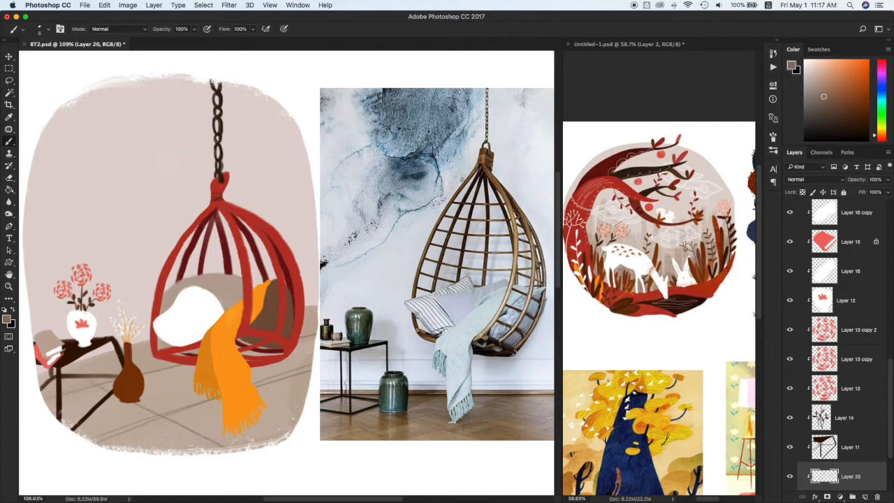
drag(294, 352, 313, 348)
key(super+z)
drag(251, 368, 307, 392)
key(super+z)
drag(250, 385, 310, 368)
drag(263, 414, 307, 395)
drag(254, 436, 302, 415)
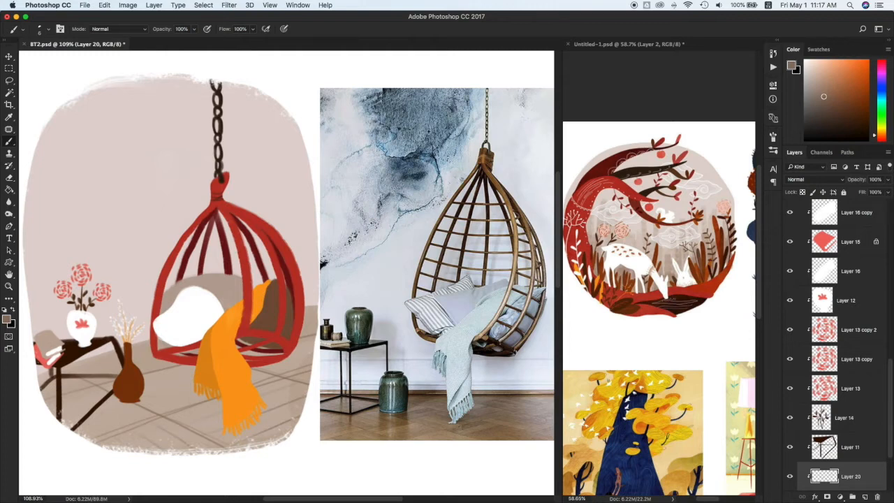
- Lower the opacity of the tile line layer, then delete that layer
drag(112, 411, 130, 403)
click(886, 181)
drag(886, 192, 862, 193)
click(854, 468)
key(Delete)
- Repaint sparse, broken tile lines on a new layer above the floor, with the layer at 58% opacity
key(super+shift+alt+n)
drag(145, 379, 195, 367)
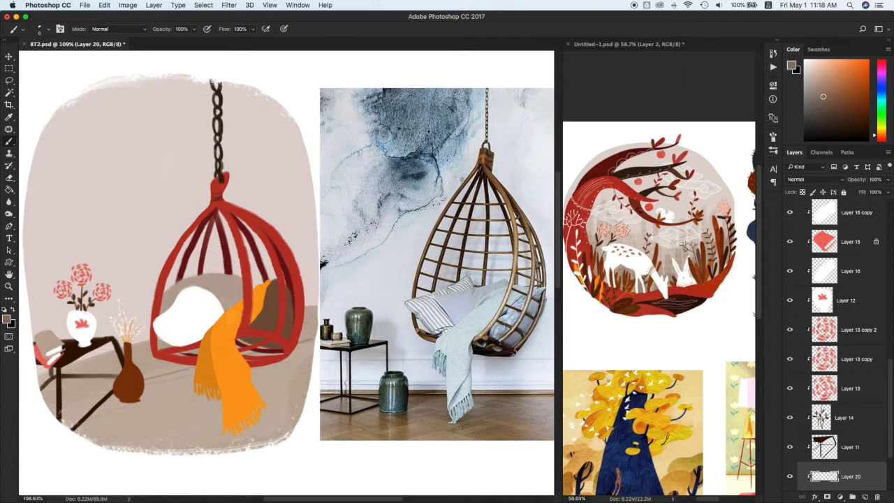
drag(172, 440, 304, 403)
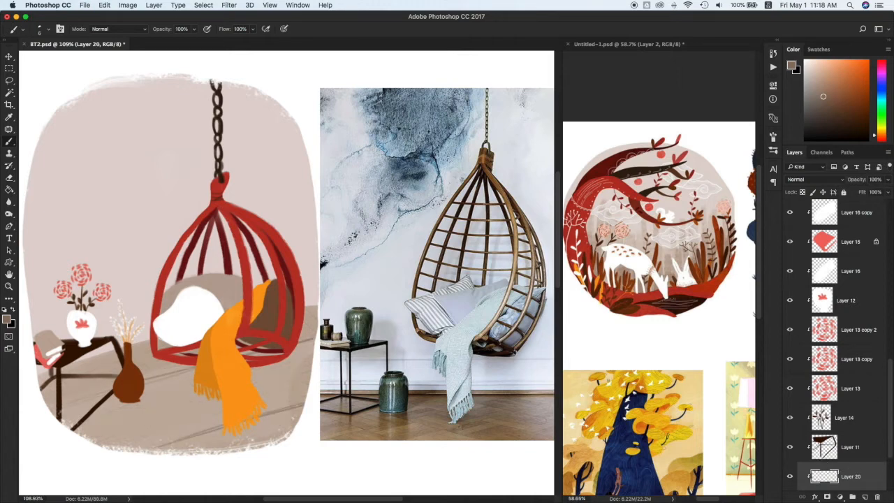
key(super+z)
key(super+z)
drag(154, 411, 182, 422)
drag(273, 423, 289, 433)
key(e)
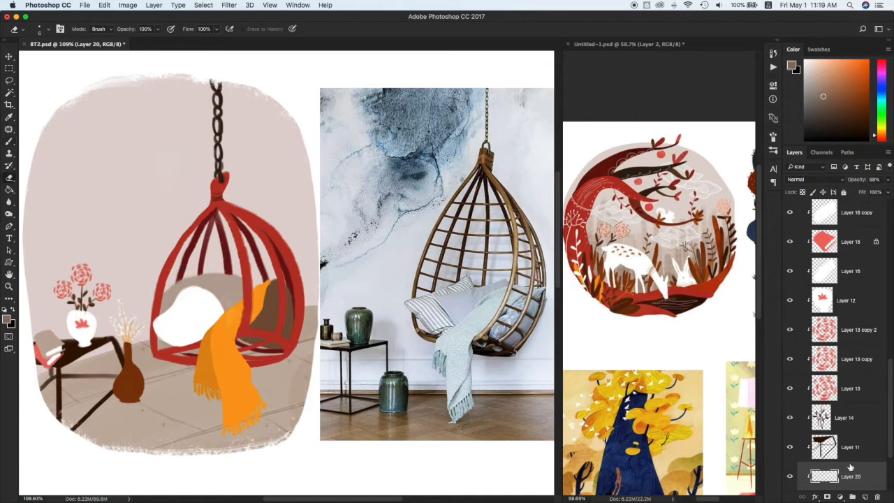
- On a new layer above the tile lines, draw a swirling cloud outline in thin white strokes on the wall beside the chain
key(v)
key(alt+shift+super+n)
key(i)
click(443, 455)
key(b)
mouse_move(149, 145)
mouse_down()
mouse_move(134, 142)
mouse_move(117, 156)
mouse_up()
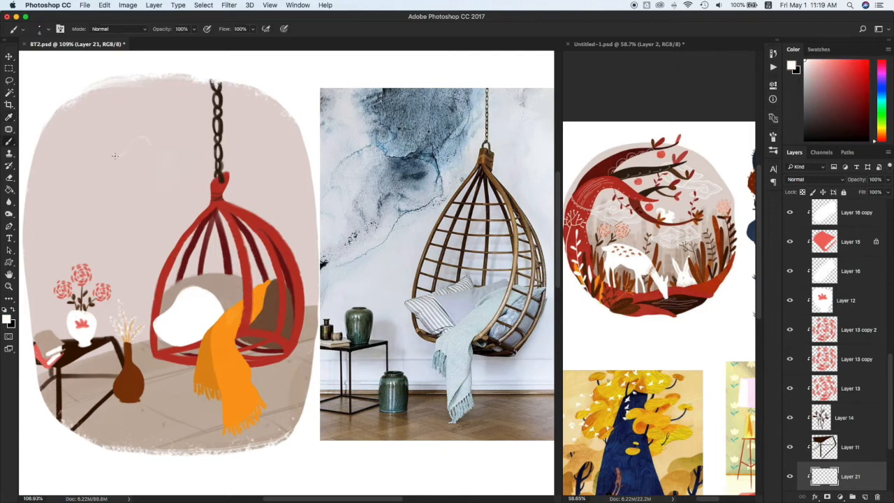
drag(196, 147, 141, 127)
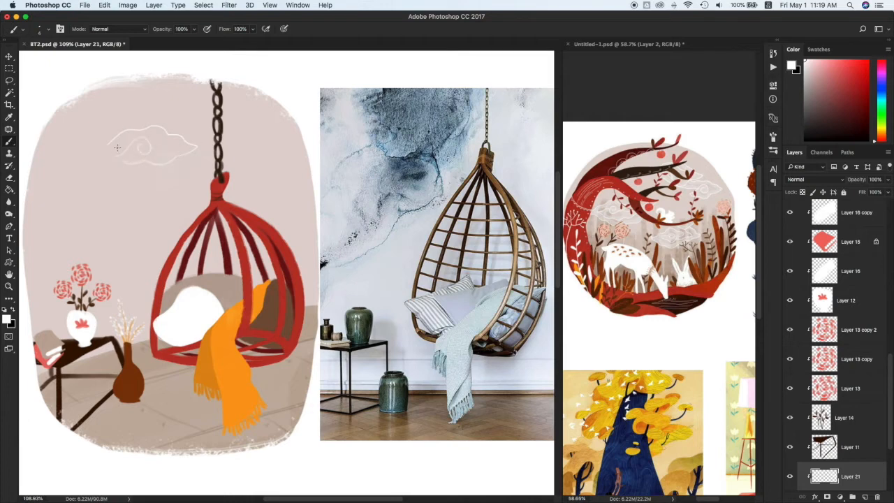
drag(109, 148, 99, 149)
- Duplicate the white cloud and place the copy on the other side of the chain, near the chair's top
key(v)
drag(179, 140, 277, 180)
key(b)
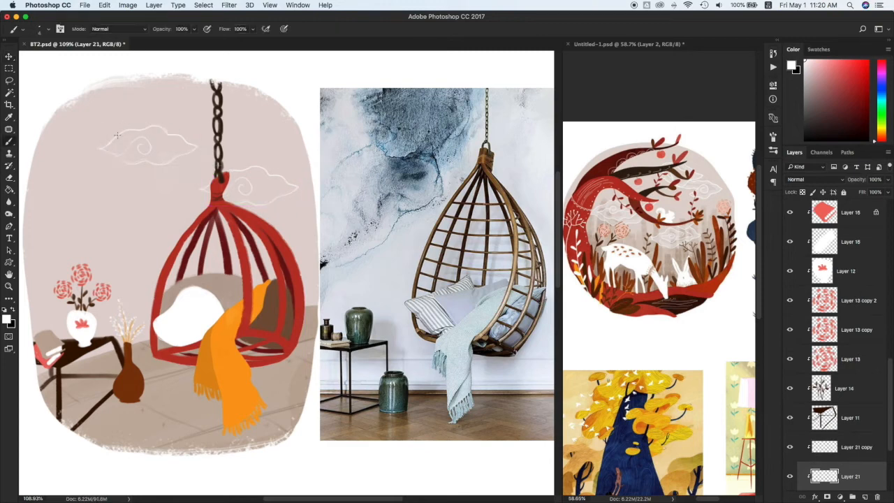
- Draw another white cloud outline behind the first one and a small cloud lower on the wall on a new layer
mouse_move(112, 121)
mouse_down()
mouse_move(88, 121)
mouse_move(50, 141)
mouse_move(102, 146)
mouse_up()
drag(166, 130, 177, 123)
key(super+alt+shift+n)
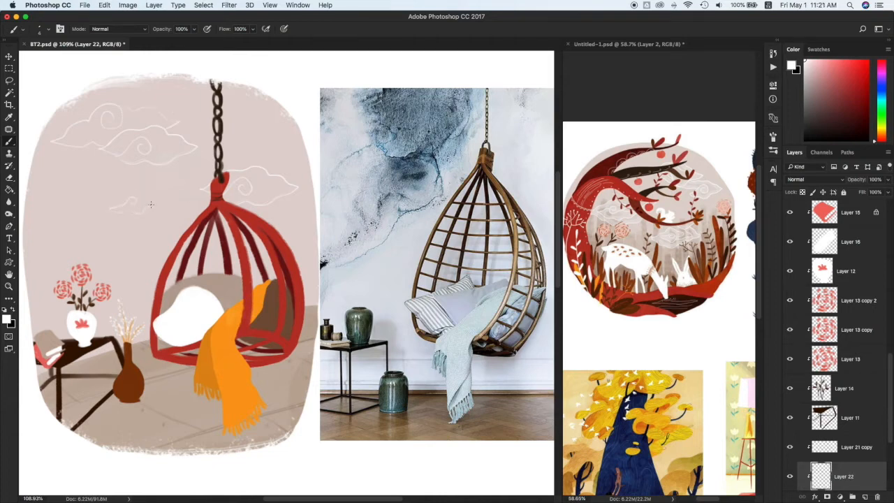
mouse_move(174, 206)
mouse_down()
mouse_move(172, 185)
mouse_move(150, 200)
mouse_up()
- Resize the pair of upper clouds and reposition them and the duplicated cloud around the chain
key(v)
super+click(187, 141)
key(super+t)
drag(199, 165, 218, 166)
key(Return)
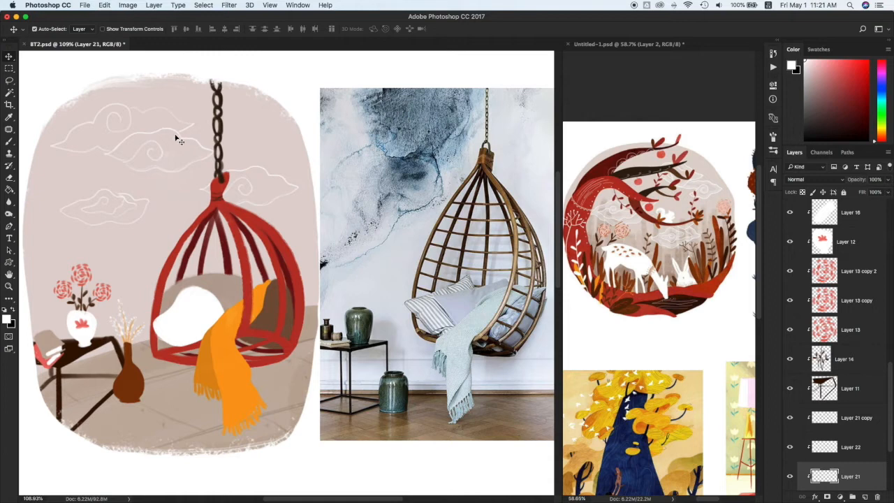
drag(183, 137, 195, 117)
mouse_move(268, 176)
mouse_down()
mouse_move(266, 157)
mouse_move(263, 165)
mouse_up()
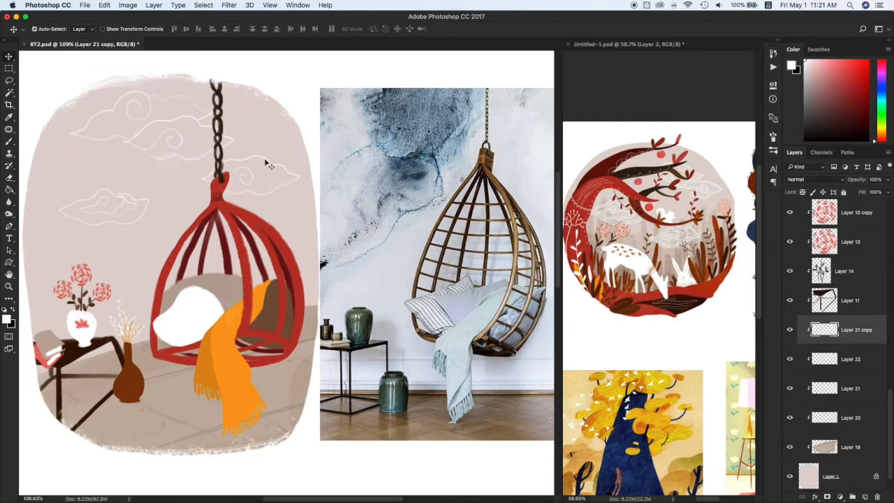
- On a new layer below the floor, paint a brown baseboard line along the floor's upper edge with a size 25 brush
click(842, 467)
key(super+alt+shift+n)
key(i)
click(705, 254)
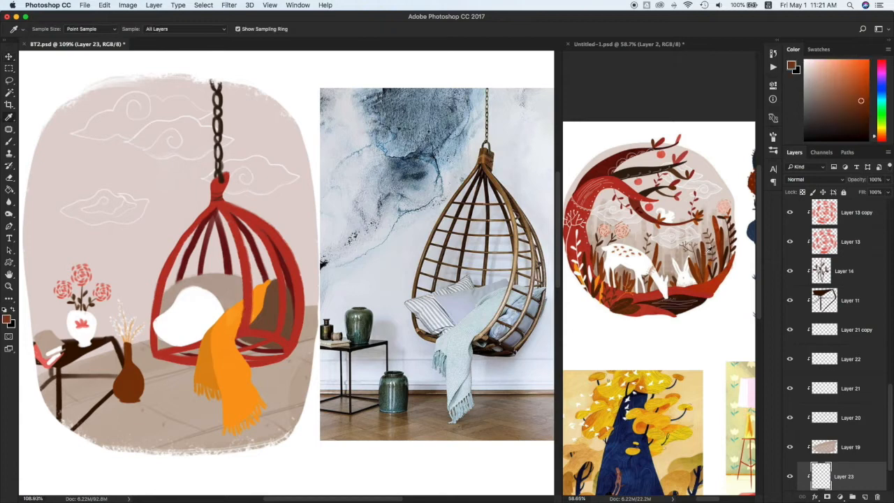
click(671, 278)
key(b)
drag(42, 371, 172, 334)
key(super+z)
click(839, 95)
mouse_move(35, 374)
mouse_down()
mouse_move(320, 298)
mouse_move(72, 363)
mouse_up()
key(super+z)
key(bracketleft)
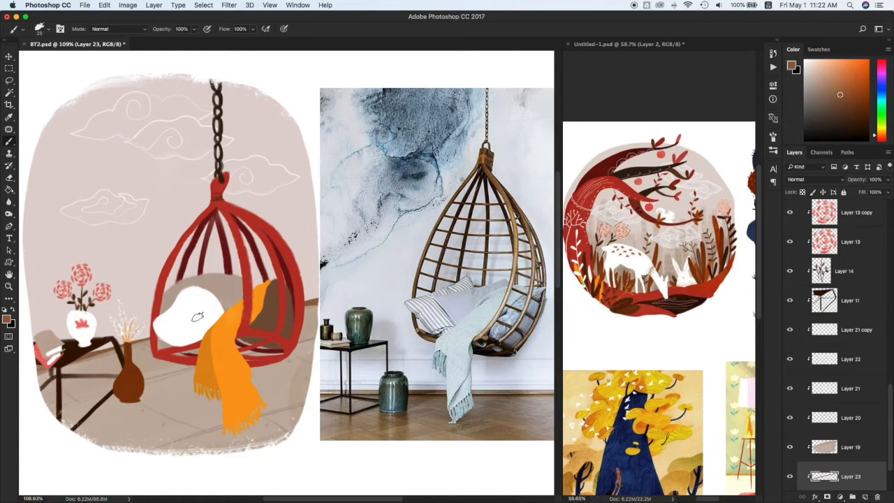
- Select all the painted object layers together and lock their transparent pixels
key(v)
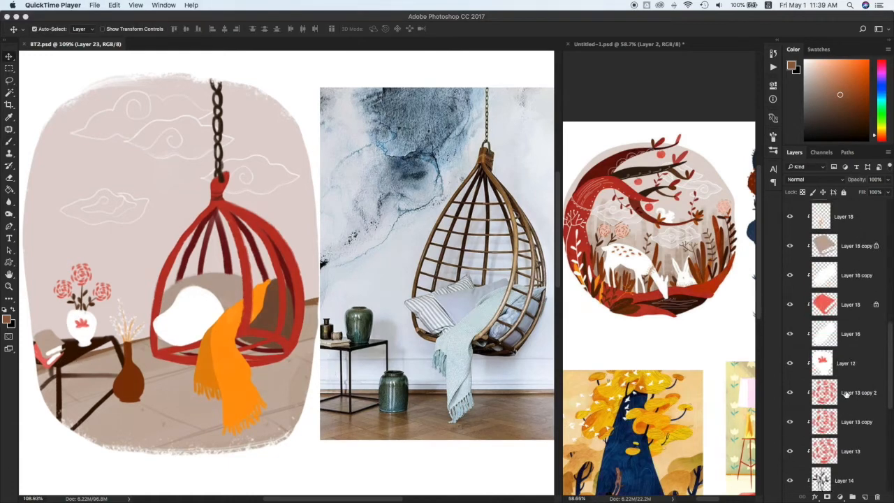
scroll(845, 394, up, 10)
shift+click(840, 262)
click(802, 192)
- Paint thin salmon-pink grain lines along the chair's front bars on Layer 9
click(872, 303)
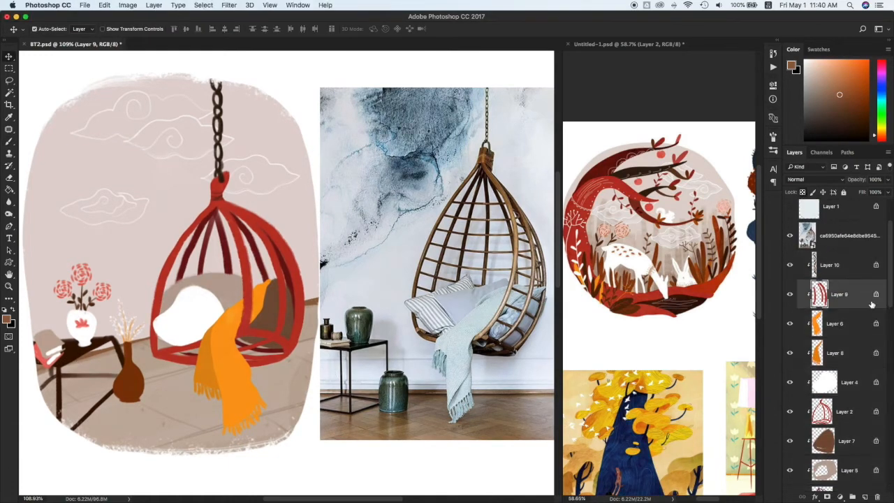
key(i)
click(247, 269)
key(b)
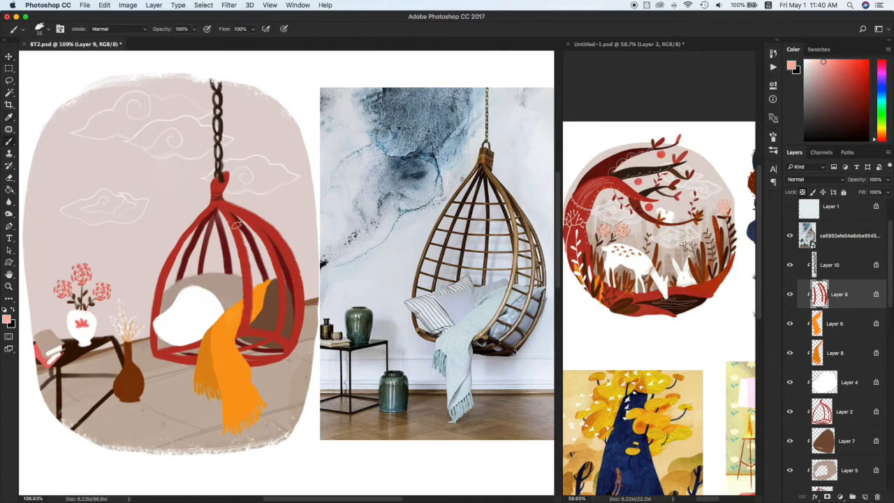
mouse_move(283, 244)
mouse_down()
mouse_move(299, 281)
mouse_move(294, 333)
mouse_up()
- Add salmon-pink grain lines to the chair's main frame on Layer 2, the remaining front bars and the lower rails
click(846, 413)
scroll(844, 293, down, 6)
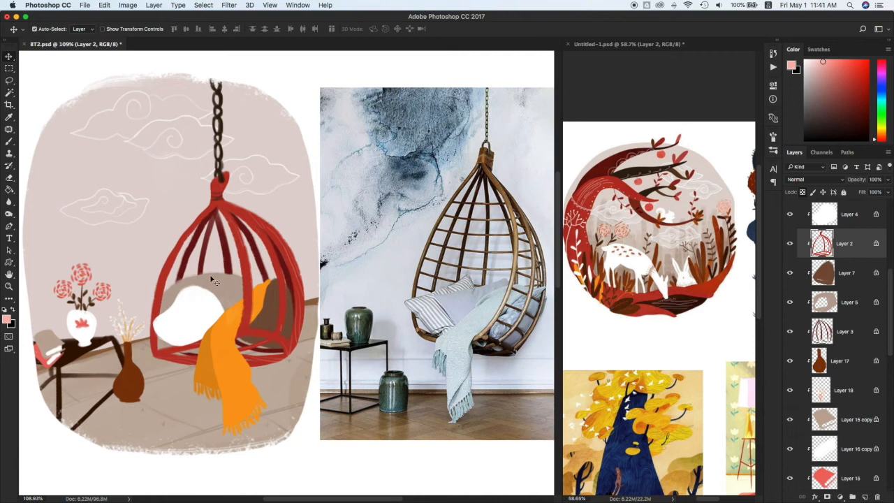
super+click(247, 264)
drag(247, 267, 250, 314)
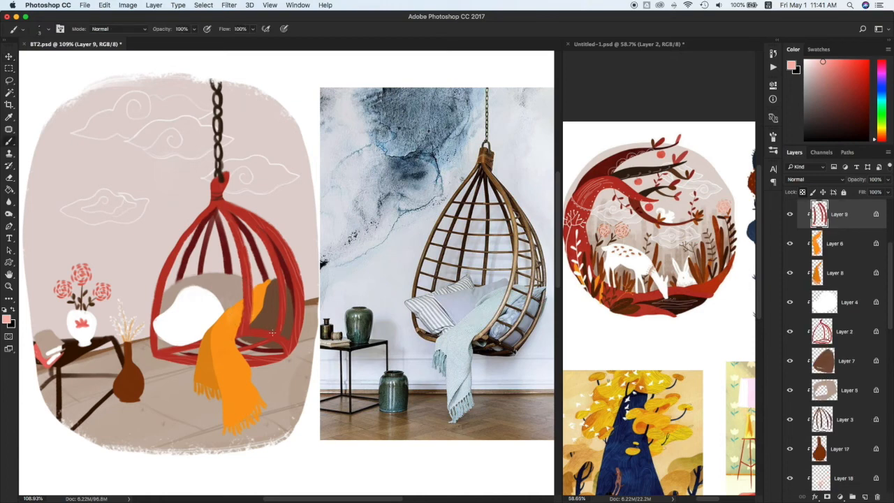
super+click(175, 265)
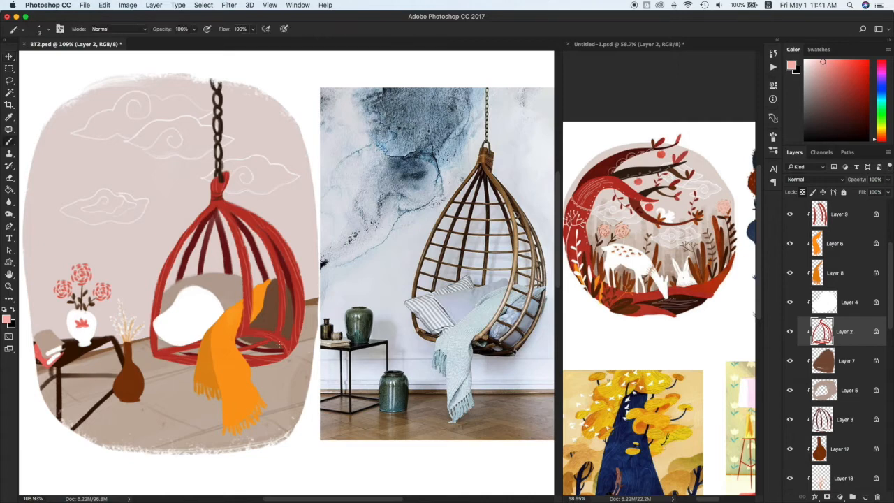
- Paint thin orange detail strokes on the neck and body of the brown bottle
super+click(133, 377)
alt+click(123, 391)
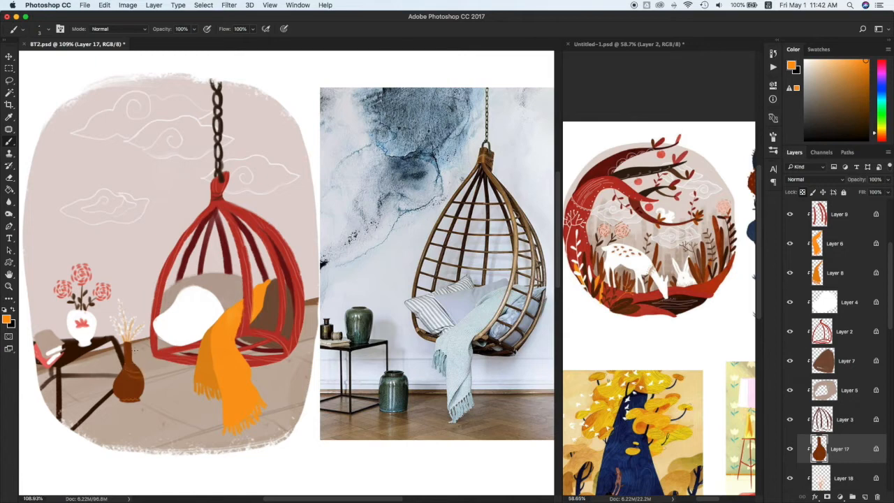
- Sample the brown of the back cushion and paint a label on the cover of the upper grey book
super+click(88, 325)
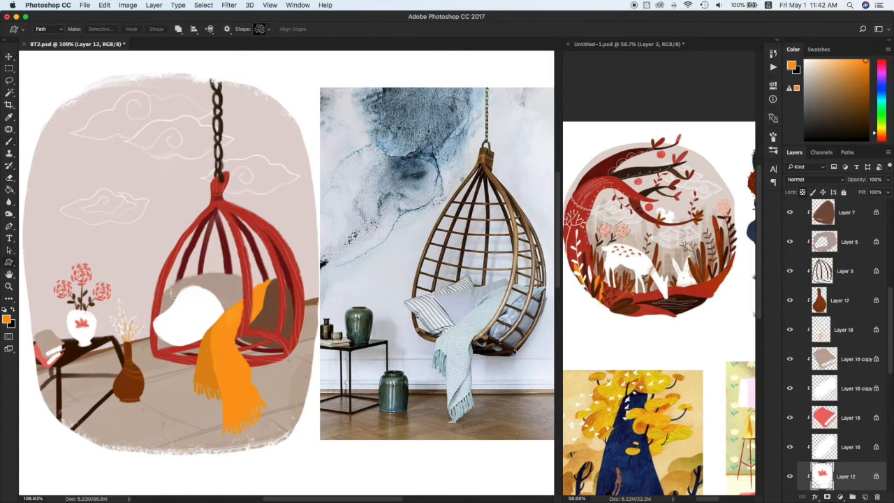
alt+click(271, 301)
key(super+z)
mouse_move(76, 311)
mouse_down()
mouse_move(88, 312)
mouse_move(92, 341)
mouse_move(44, 341)
mouse_up()
key(super+z)
super+click(53, 349)
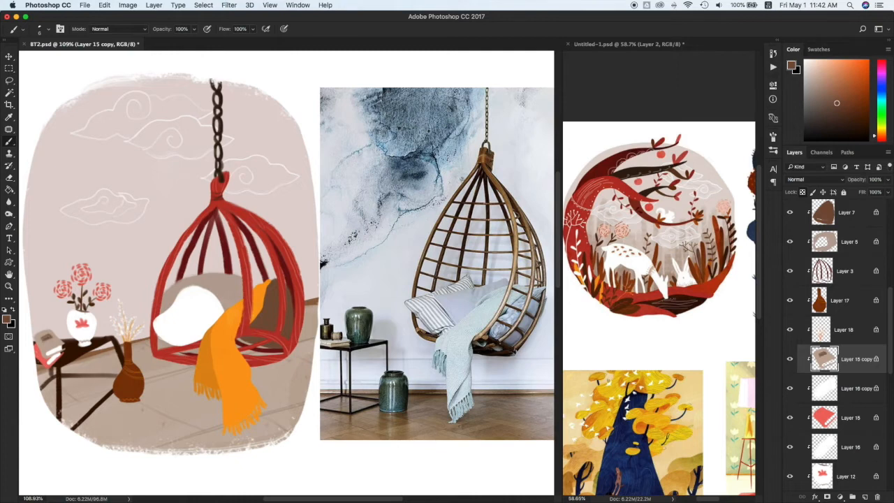
- Add red details sampled from the chair frame to the lower coral book's cover and page edge
super+click(46, 359)
alt+click(156, 347)
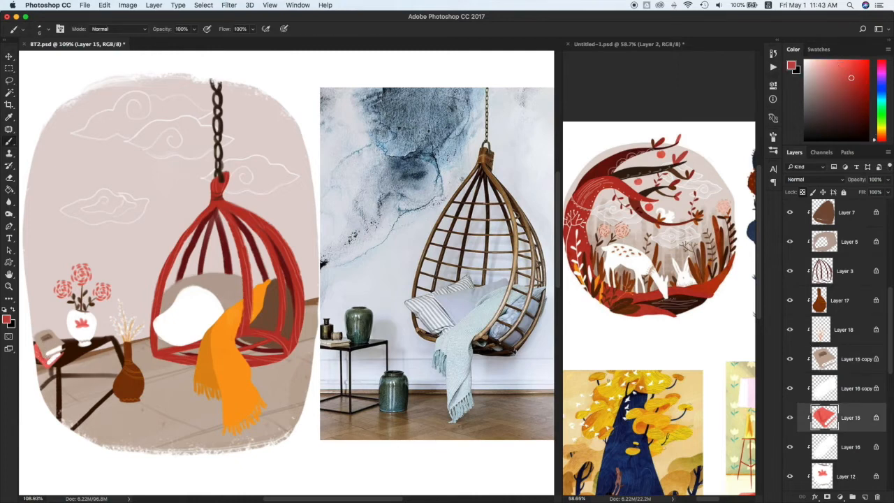
super+click(65, 329)
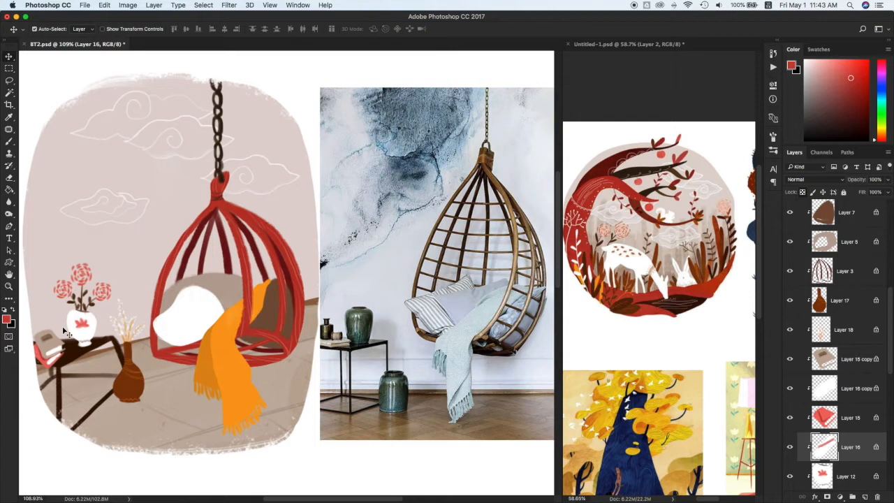
- Paint a red pattern of small curved strokes over the front of the orange throw on Layer 6
super+click(232, 363)
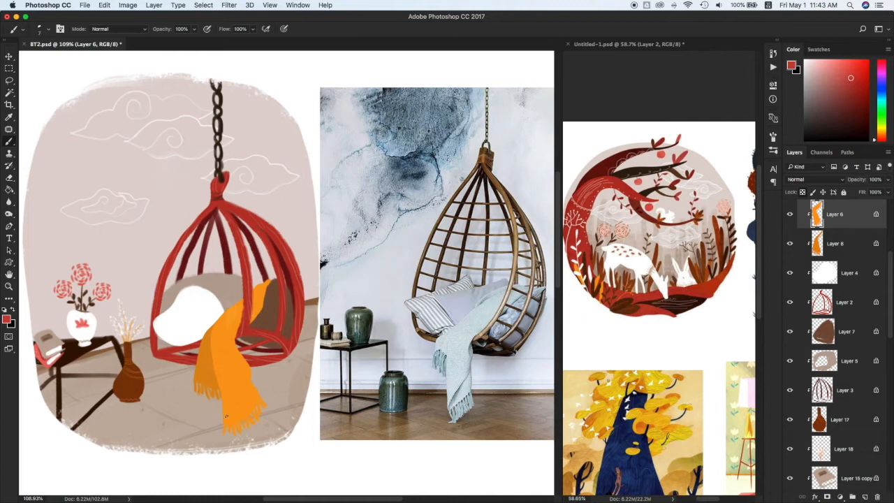
key(super+z)
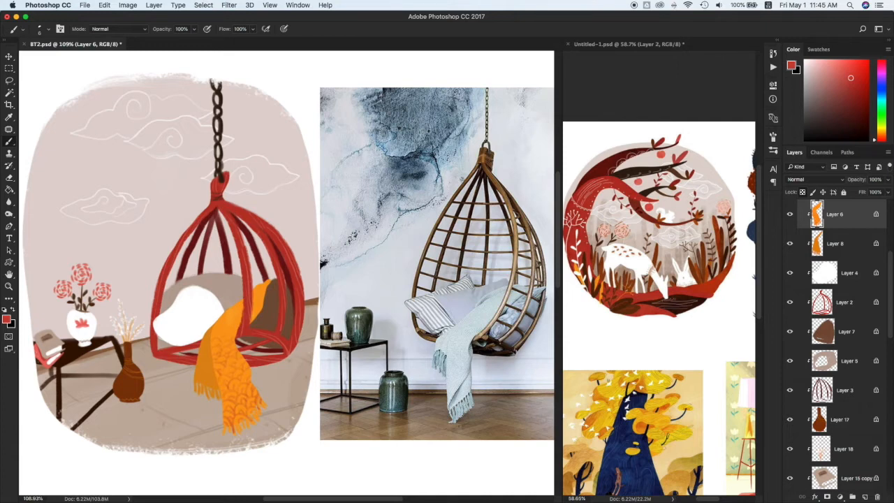
- Sample the throw's dark orange and shade the throw's back fold on Layer 8
super+click(206, 369)
alt+click(206, 372)
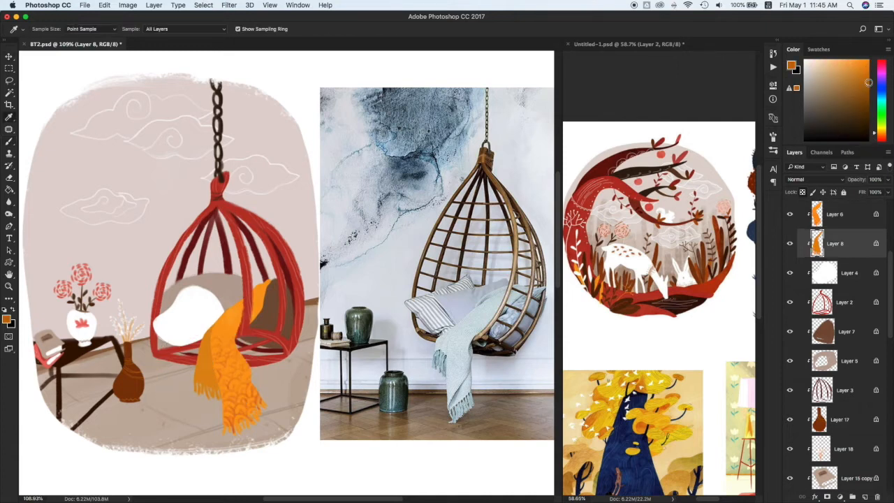
mouse_move(211, 342)
mouse_down()
mouse_move(214, 395)
mouse_move(214, 372)
mouse_up()
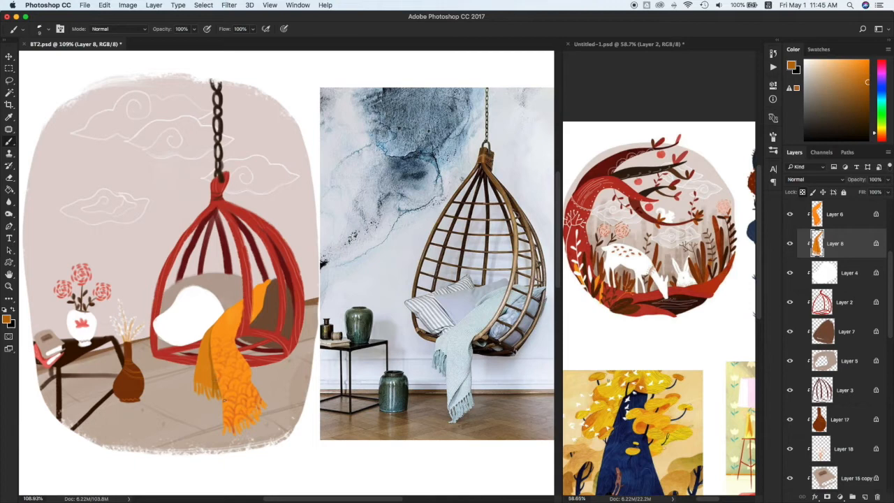
- Shade the dark cushion on Layer 7 with its sampled brown and the large back cushion on Layer 5 with a grey-brown
super+click(285, 325)
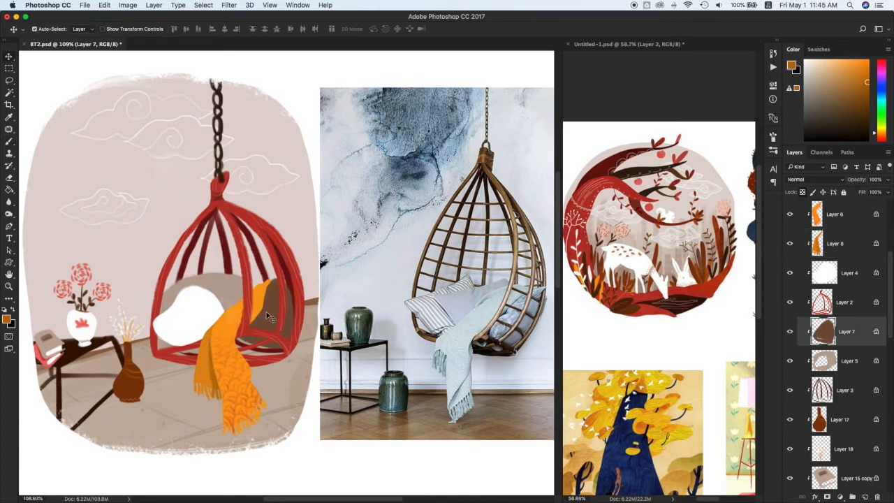
alt+click(273, 318)
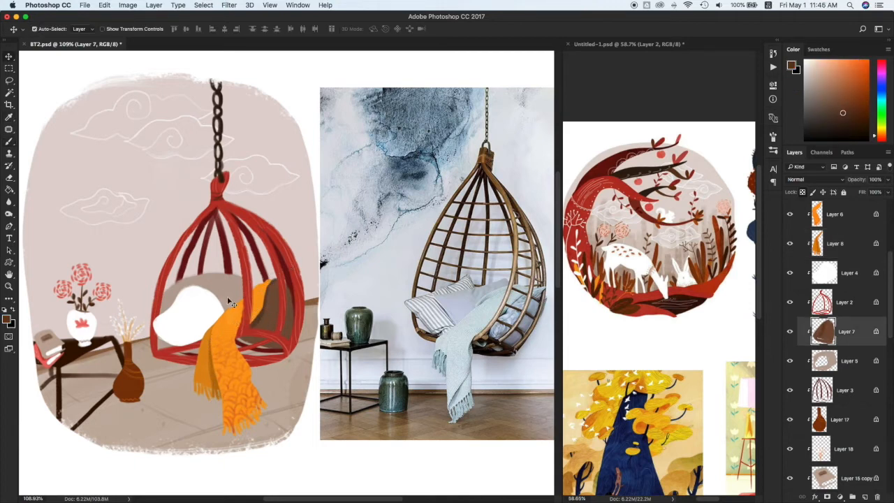
super+click(279, 275)
alt+click(278, 275)
click(821, 88)
drag(176, 306, 228, 311)
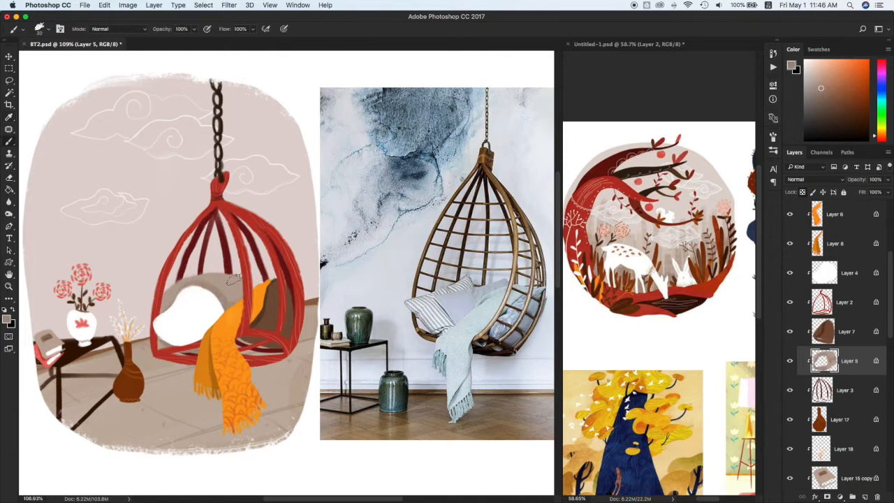
- Sample the pale pink of the wall and shade the lower edge and side of the white pillow on Layer 4
super+click(173, 289)
alt+click(169, 287)
drag(175, 342, 222, 315)
drag(204, 285, 215, 311)
drag(172, 342, 218, 316)
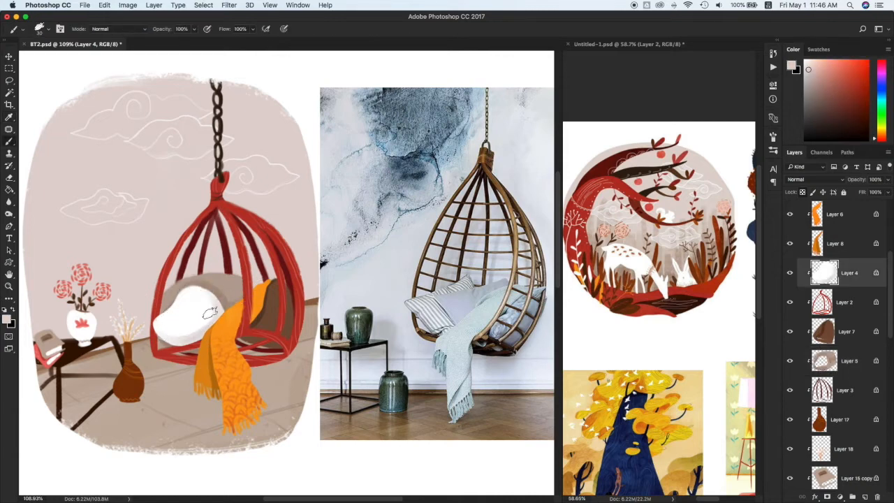
- Sample white, set the brush to 30% opacity and 125 px, and paint soft light streaks across the upper wall on Layer 1
super+click(149, 255)
alt+click(176, 302)
key(3)
key(bracketright)
key(bracketright)
key(bracketright)
key(bracketright)
key(bracketright)
key(bracketright)
key(bracketright)
key(bracketright)
key(bracketright)
key(bracketright)
drag(106, 172, 234, 110)
drag(157, 167, 261, 117)
mouse_move(192, 173)
mouse_down()
mouse_move(275, 116)
mouse_move(148, 137)
mouse_up()
drag(90, 188, 130, 113)
drag(155, 158, 308, 104)
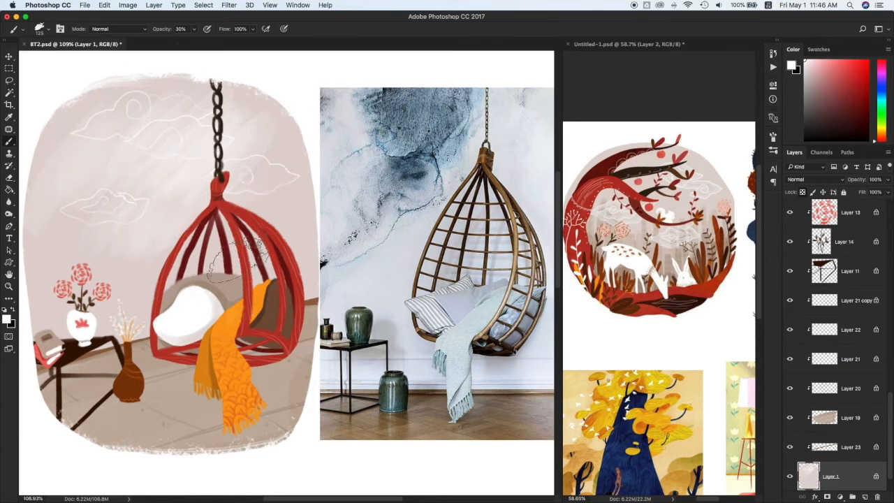
- Paint broad shadow strokes in a darker sampled pink across the wall around and behind the chair on Layer 1
key(i)
click(294, 231)
click(290, 233)
key(b)
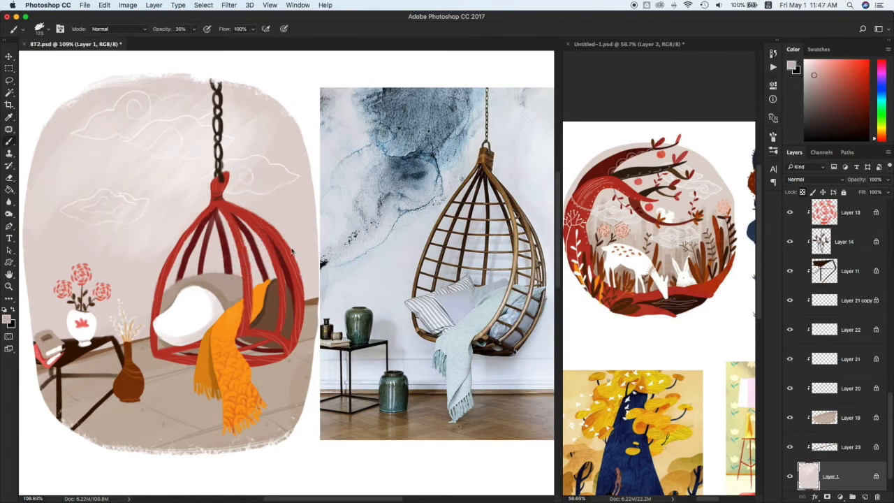
drag(310, 197, 310, 276)
mouse_move(313, 213)
mouse_down()
mouse_move(220, 280)
mouse_move(117, 331)
mouse_up()
drag(335, 225, 158, 337)
drag(192, 259, 164, 283)
mouse_move(311, 208)
mouse_down()
mouse_move(273, 186)
mouse_move(295, 237)
mouse_move(125, 302)
mouse_up()
mouse_move(317, 244)
mouse_down()
mouse_move(127, 289)
mouse_move(140, 307)
mouse_up()
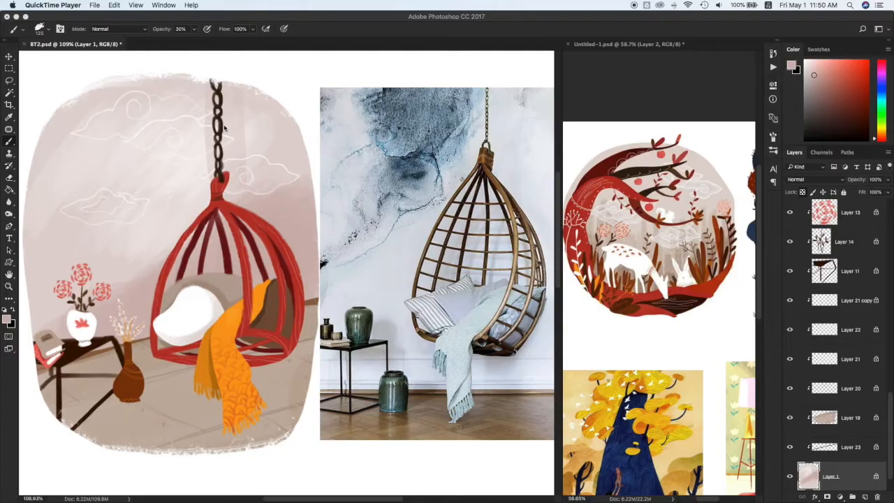
- Sample the chain's brown, pick a lighter grey-brown and brush highlights onto the chain on Layer 10 with a smaller brush
click(224, 129)
key(i)
click(221, 125)
click(818, 97)
key(b)
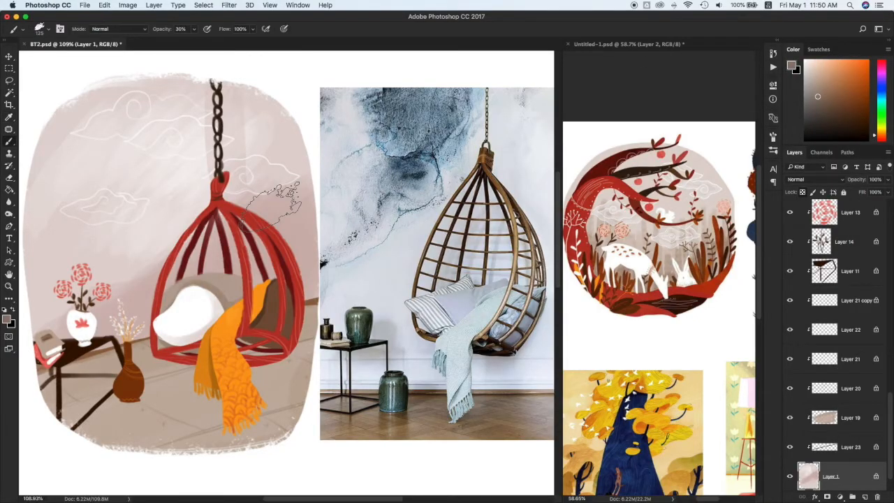
key(bracketleft)
key(bracketleft)
drag(225, 102, 227, 144)
key(super+z)
super+click(223, 113)
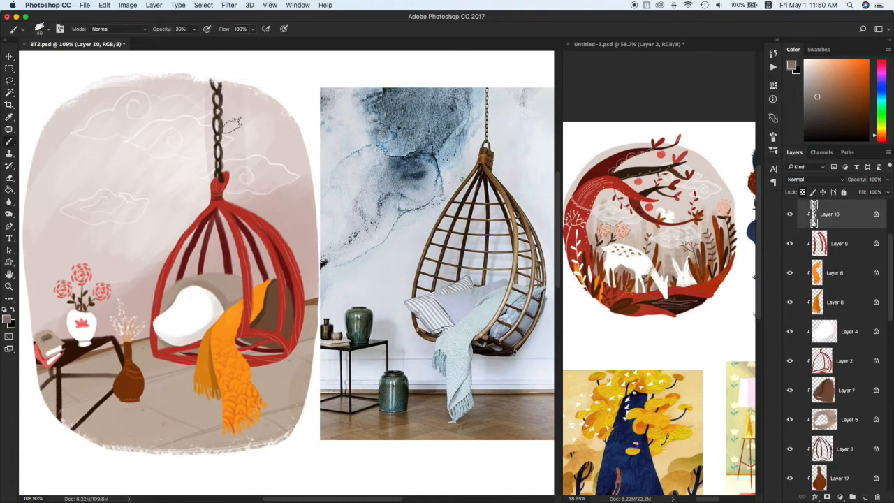
key(bracketright)
- Paint grey-brown highlights on the black table and its front leg on Layer 11 with a 15 px brush
super+click(67, 345)
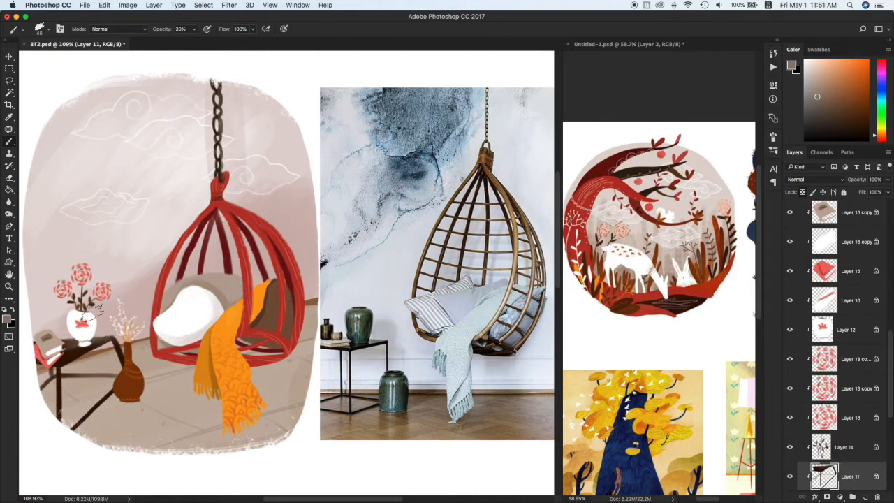
key([)
drag(60, 370, 63, 419)
key(super+z)
drag(61, 370, 65, 419)
key(super+z)
drag(59, 378, 63, 421)
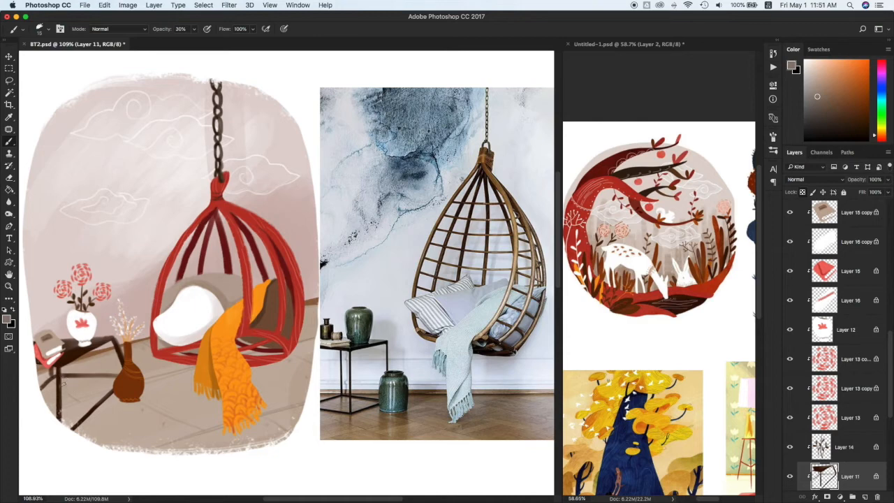
- Sample the chair's red, pick a darker shade of it and shade the back bars on Layer 3
super+click(229, 254)
alt+click(230, 249)
key(b)
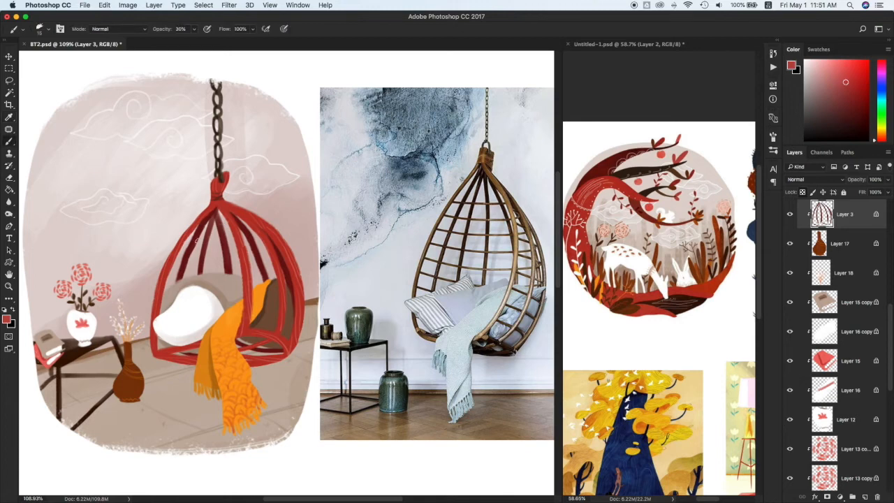
click(849, 109)
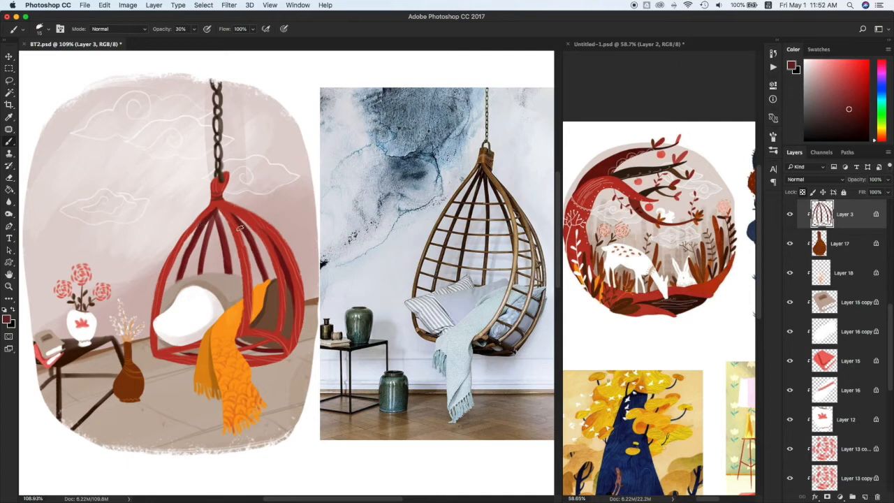
- Shade the front bars and base of the chair frame on Layers 9 and 2 with the dark red, using a 20 px brush
super+click(250, 266)
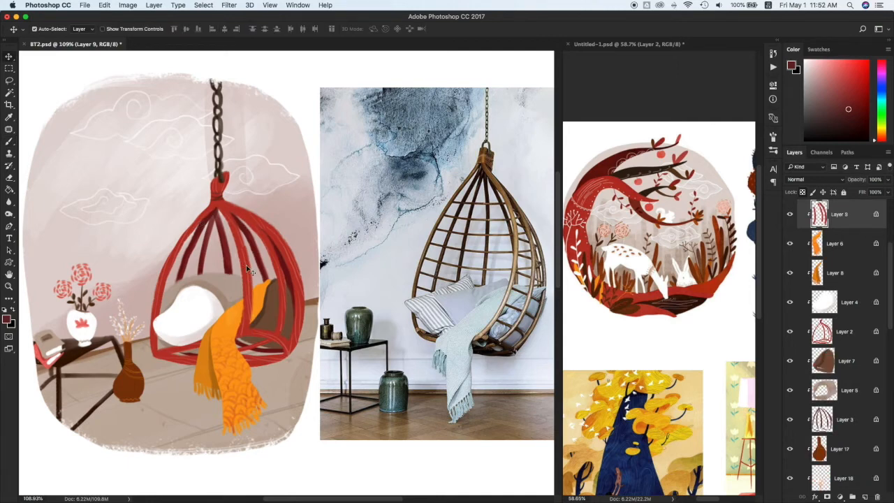
super+click(224, 191)
key(bracketright)
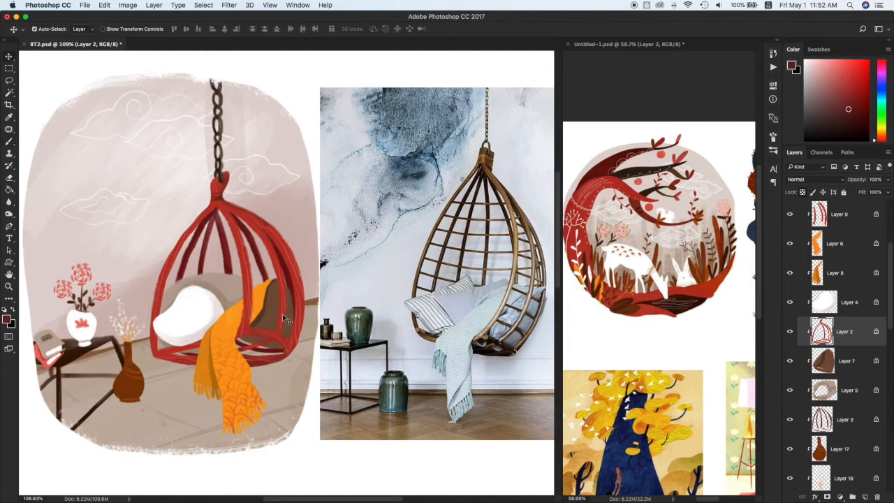
super+click(282, 312)
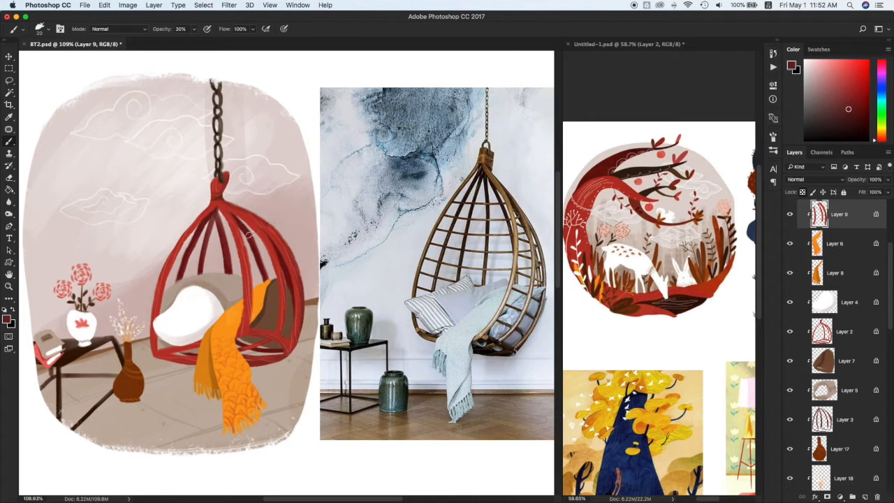
super+click(162, 343)
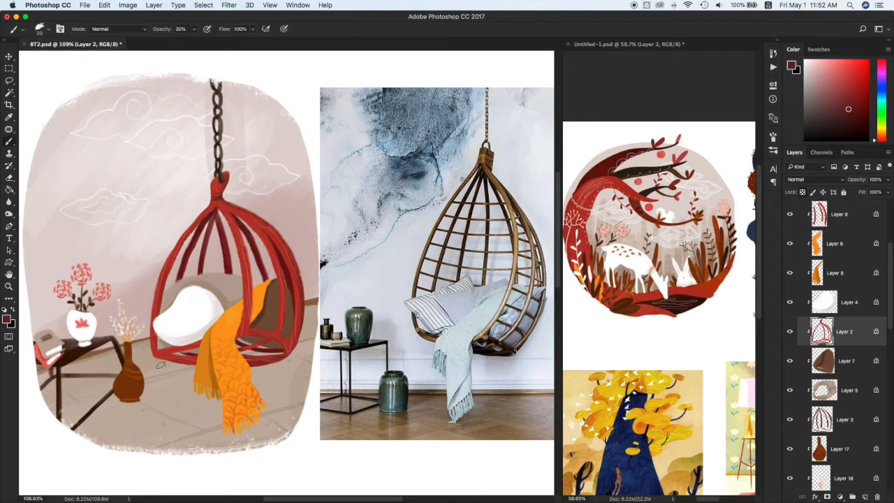
- Pick a light pink and paint highlights along the chair frame's bars on Layers 2 and 9
click(824, 62)
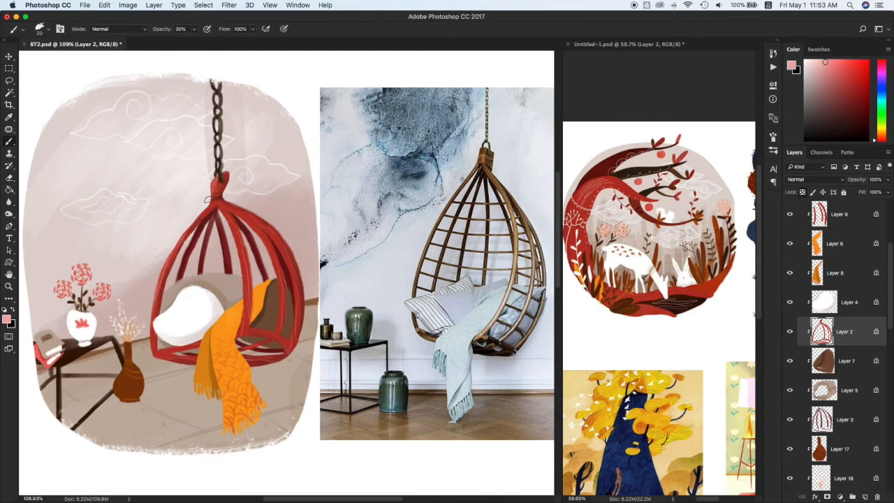
super+click(242, 265)
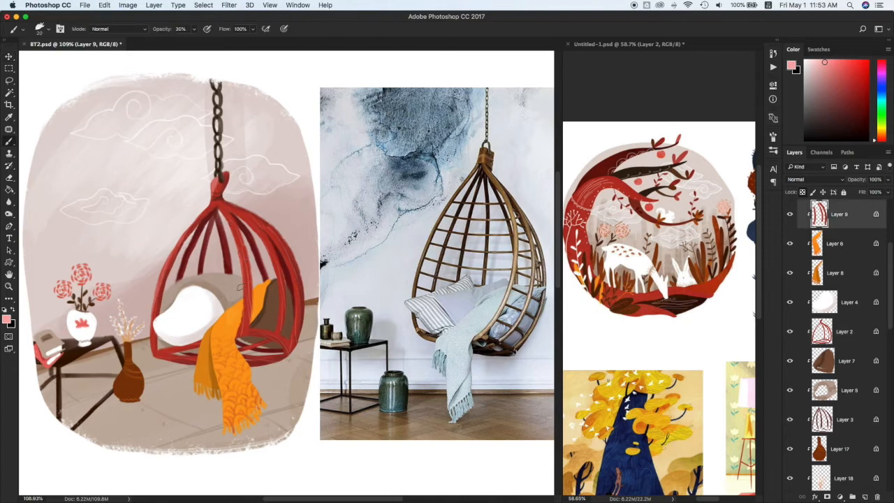
drag(271, 254, 274, 276)
key(bracketleft)
super+click(233, 225)
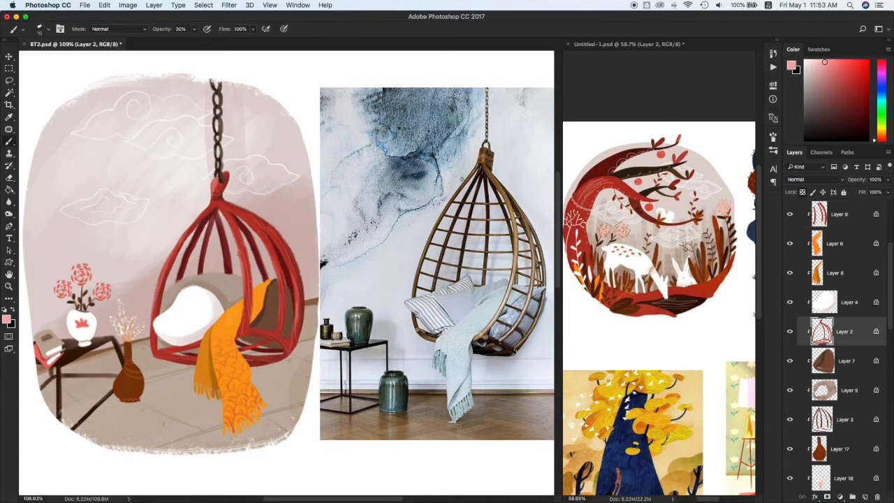
- Sample a deep red and add darker accents to the lower part of the chair frame on Layers 9 and 2
alt+click(190, 336)
super+click(248, 327)
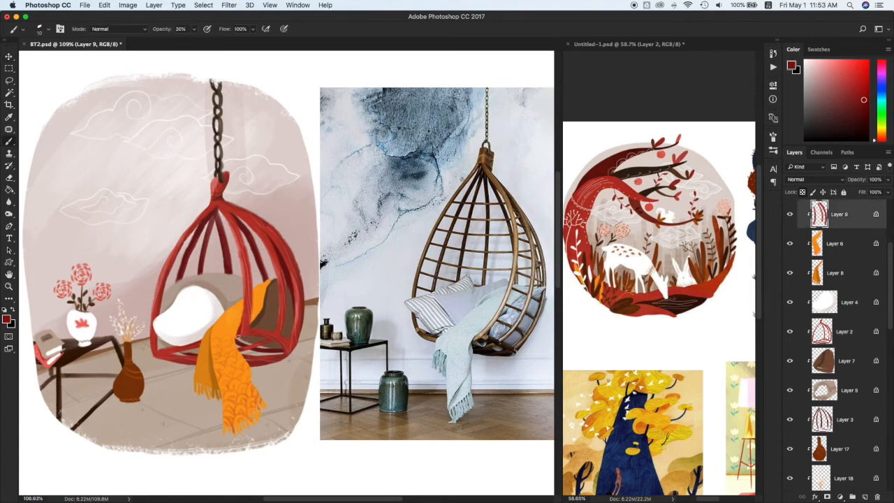
super+click(199, 362)
key(super)
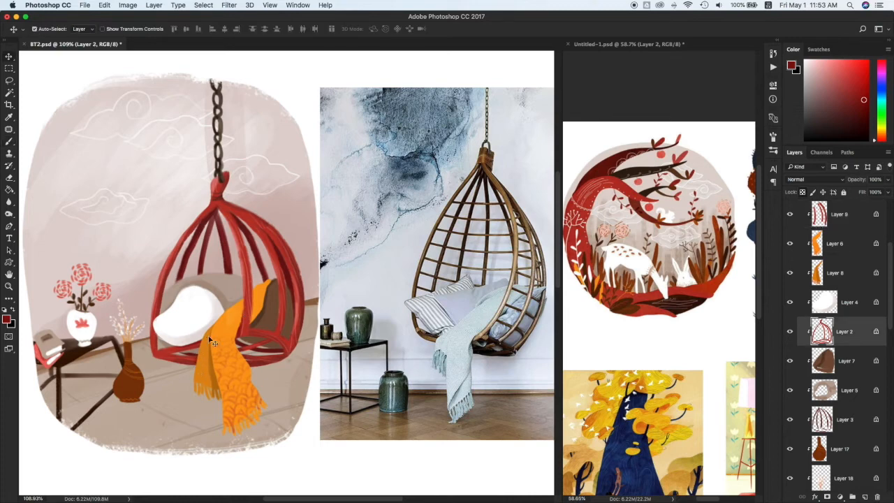
- Sample dark orange and shade the throw's back fold on Layer 8 and the edges of its patterned front on Layer 6
super+click(211, 370)
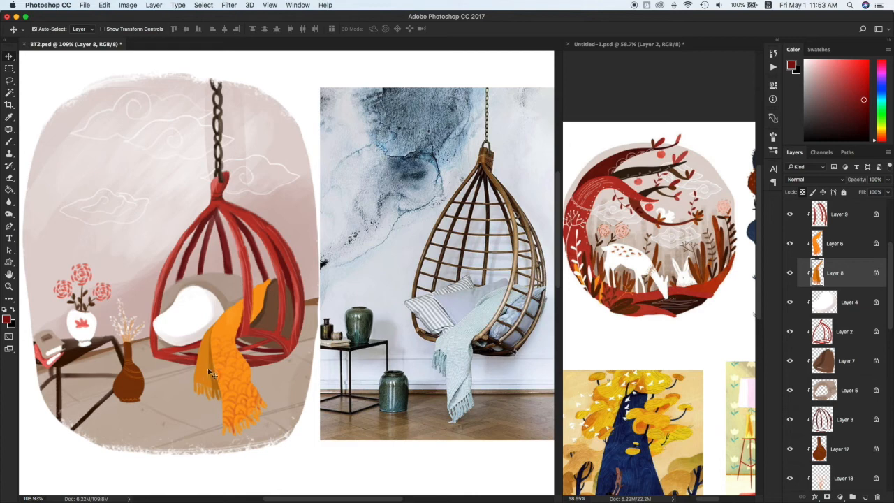
alt+click(212, 361)
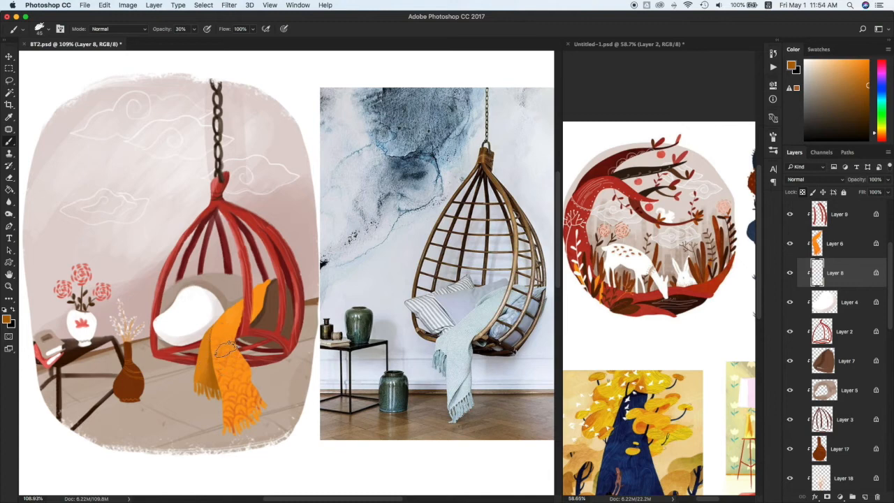
key(v)
click(843, 246)
key(b)
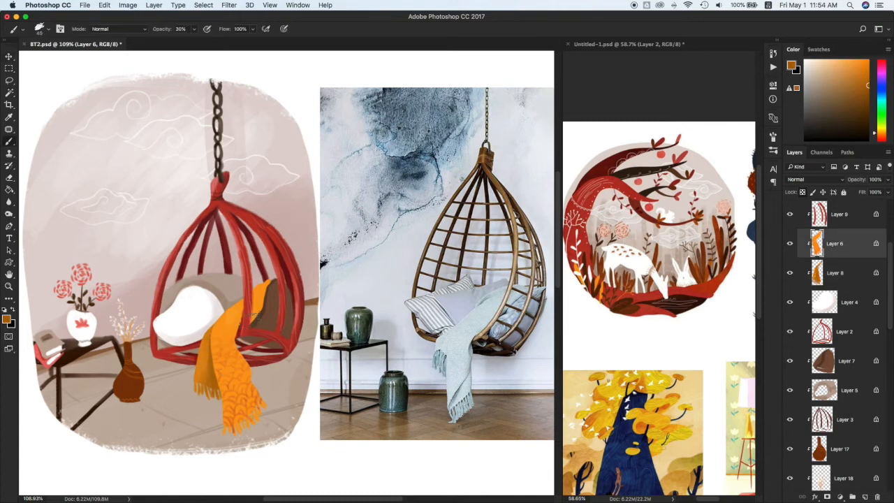
mouse_move(268, 280)
mouse_down()
mouse_move(239, 337)
mouse_move(264, 413)
mouse_up()
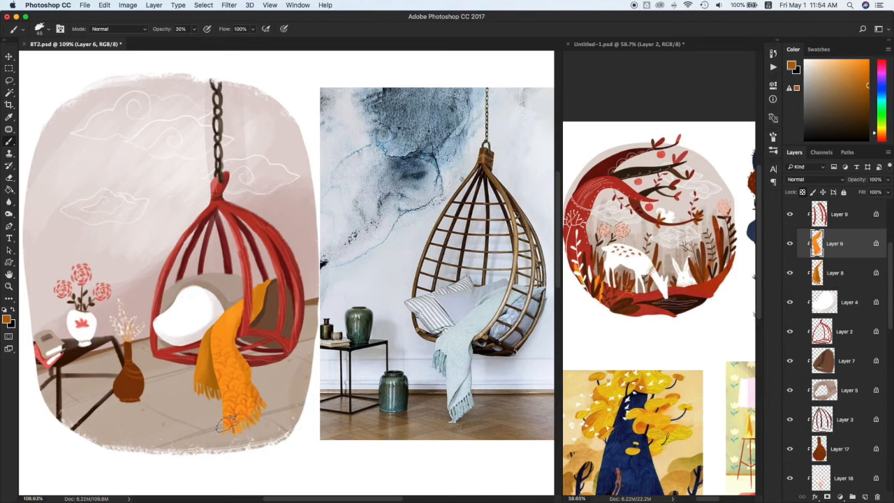
drag(255, 375, 227, 431)
- Pick a pale orange and paint highlights on the throw's front on Layer 6 and its back fold on Layer 8
key(bracketleft)
key(bracketleft)
key(bracketleft)
key(bracketleft)
key(bracketleft)
key(bracketleft)
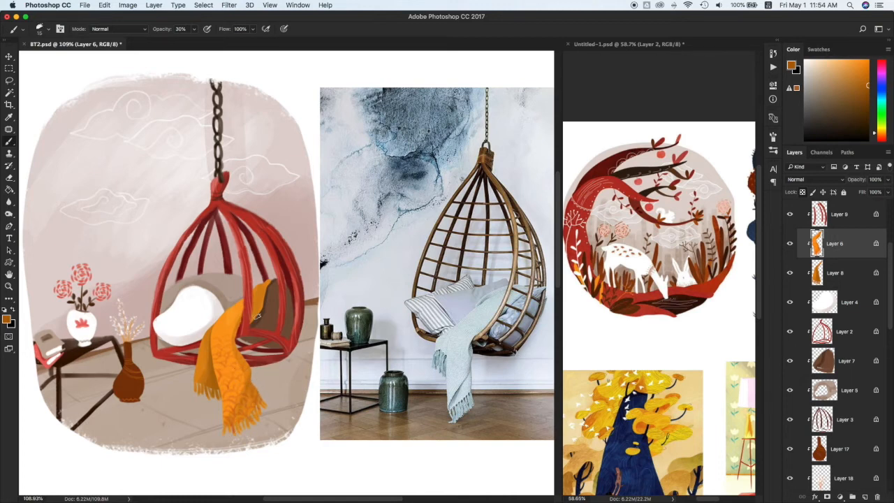
drag(836, 73, 835, 61)
drag(219, 331, 220, 346)
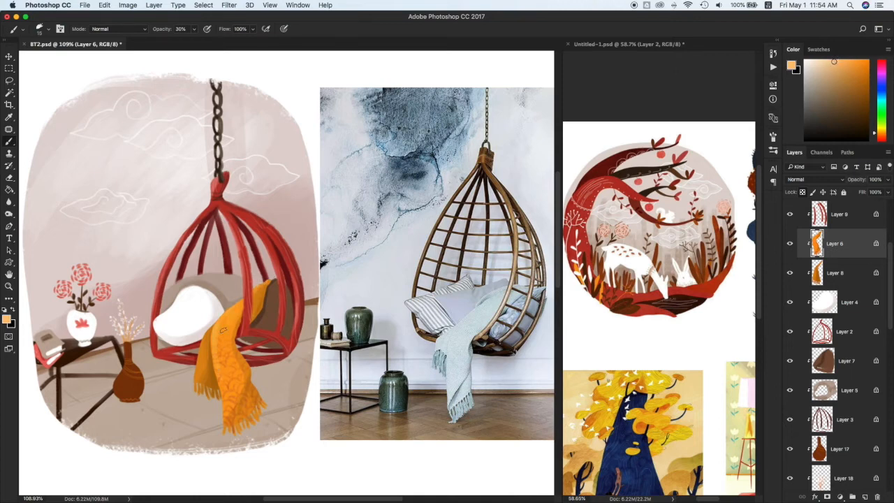
click(823, 60)
drag(244, 379, 242, 367)
key(super+z)
key(bracketright)
key(bracketright)
key(bracketright)
drag(234, 299, 218, 364)
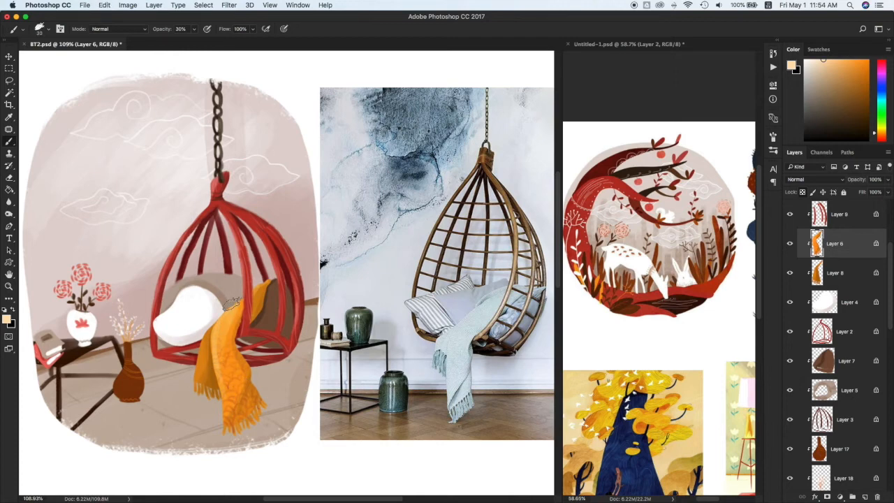
key(alt+bracketleft)
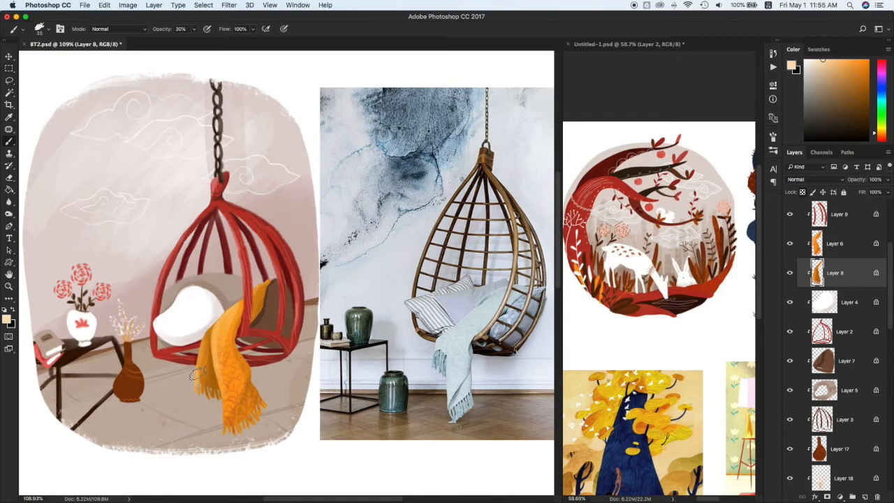
- Sample the dark cushion's brown, pick a deeper reddish brown and shade the cushion on Layer 7
super+click(271, 320)
alt+click(271, 314)
alt+click(267, 313)
mouse_move(258, 340)
mouse_down()
mouse_move(288, 336)
mouse_move(261, 338)
mouse_up()
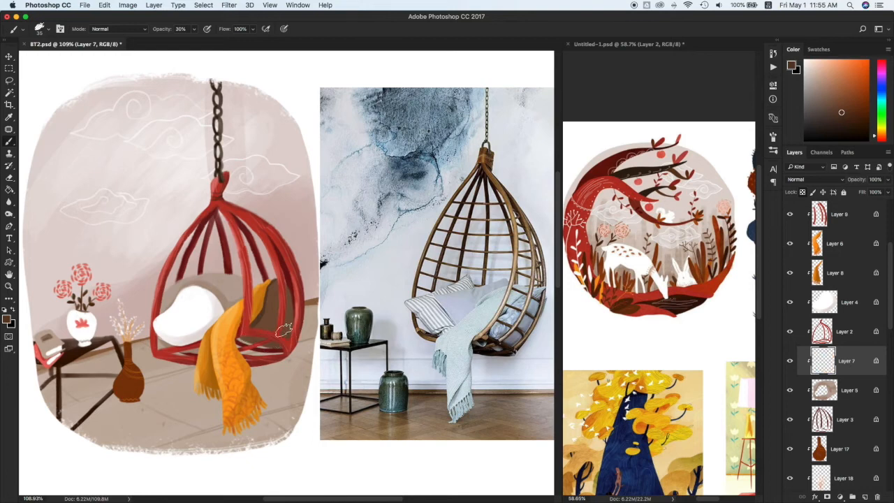
click(852, 117)
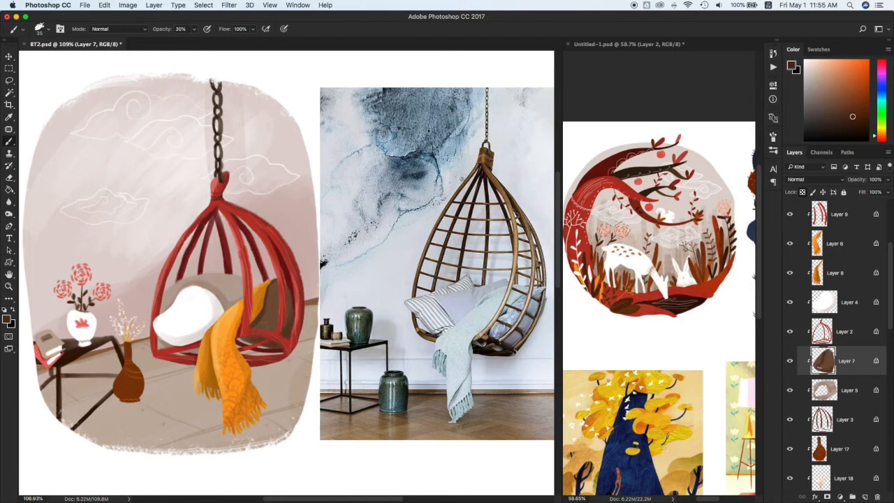
key(super+z)
drag(287, 326, 284, 289)
- Shade the base and neck of the brown bottle on Layer 17, pick a pale orange and paint highlights on its body
super+click(228, 279)
super+click(134, 388)
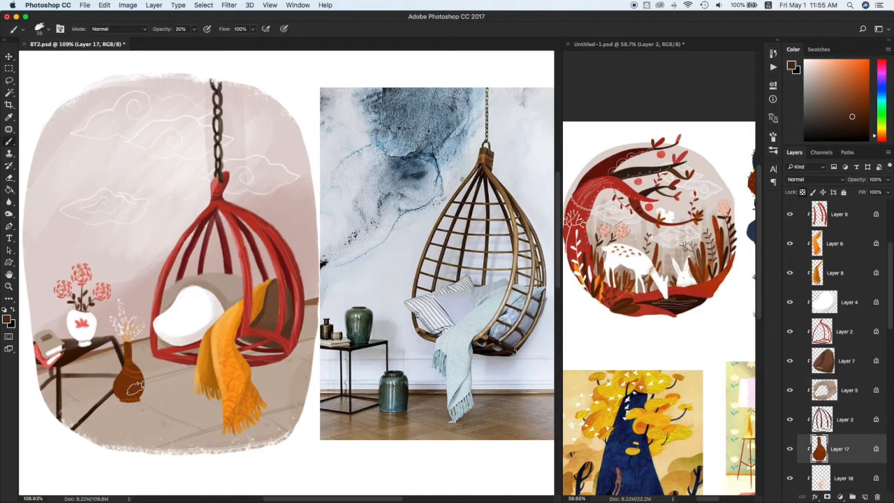
key(super+z)
drag(121, 398, 138, 398)
drag(126, 351, 127, 342)
click(838, 67)
drag(133, 372, 137, 390)
- Tint the white vase on Layer 12 and the white cushion on Layer 4 with soft pale orange shading
super+click(84, 336)
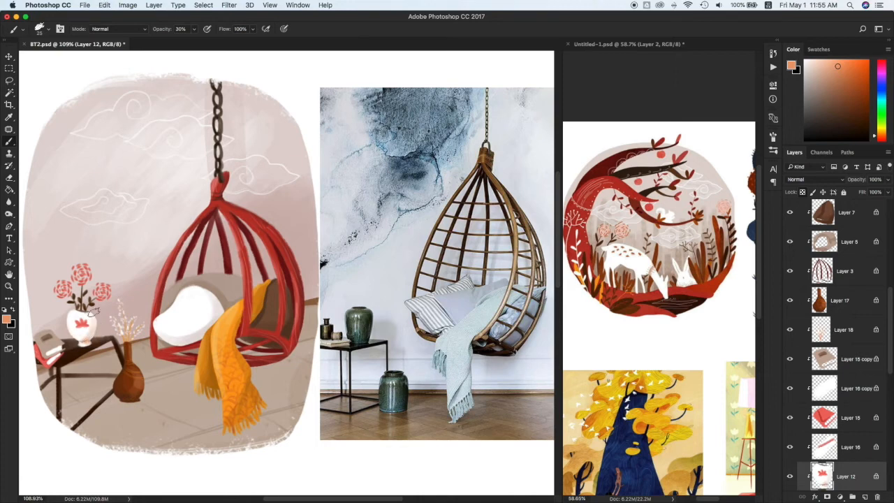
key(v)
super+click(204, 314)
key(b)
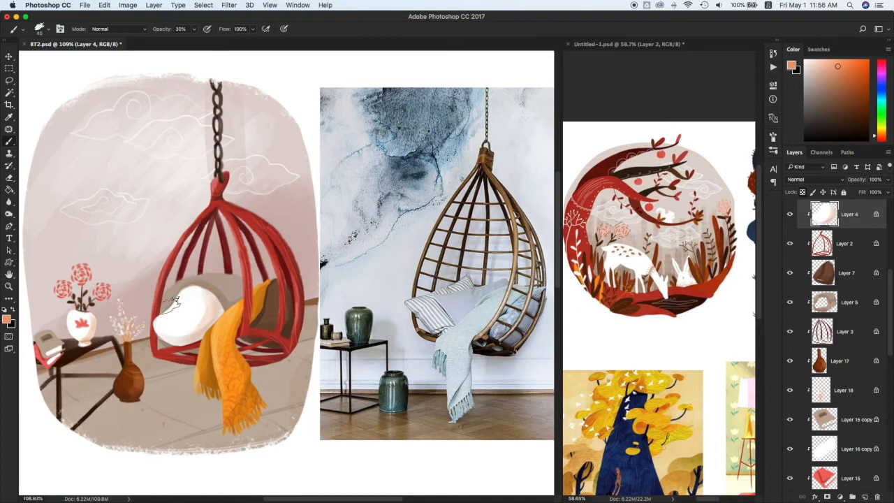
- Sample pale pink and greyish brown tones and shade the grey book on Layer 15 copy
super+click(50, 342)
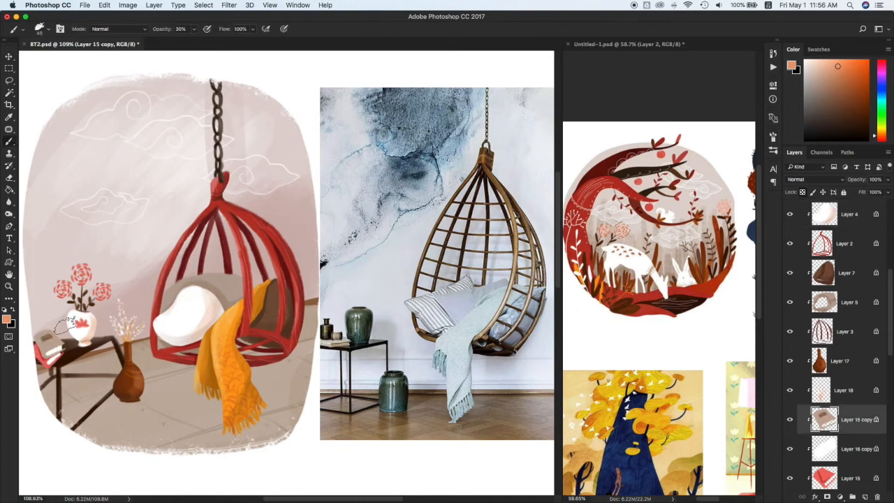
alt+click(60, 321)
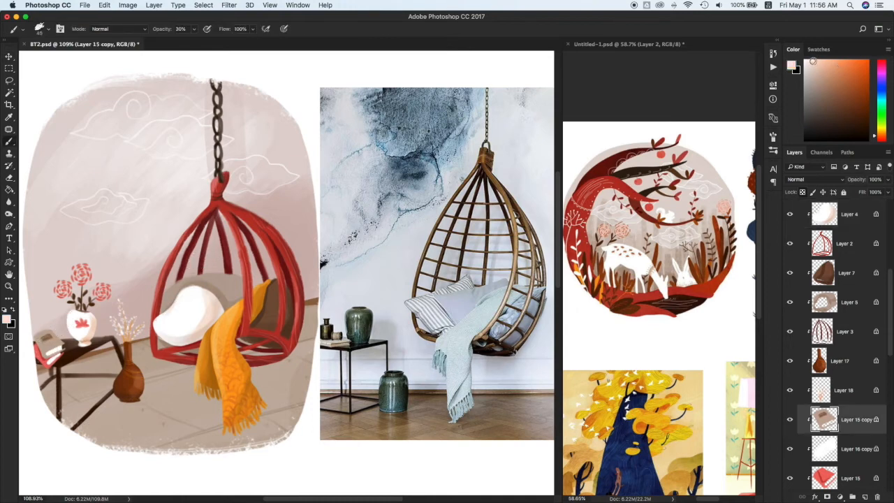
alt+click(49, 356)
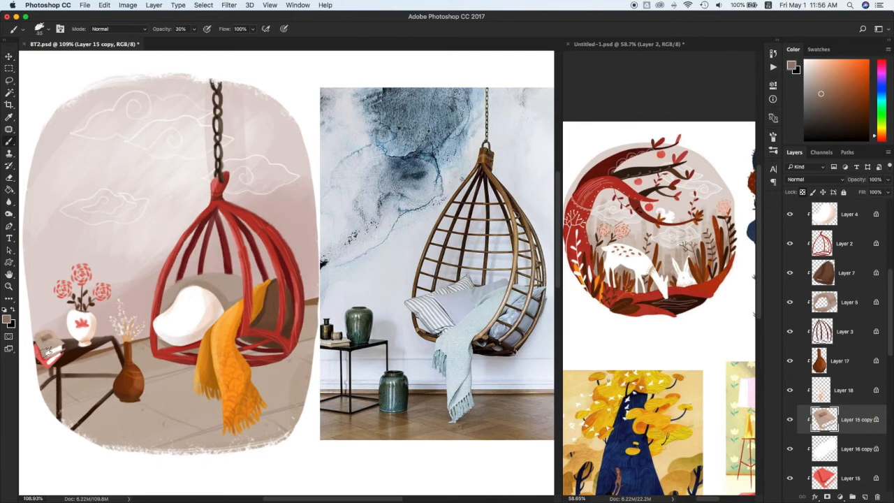
- Sample the light pink wall colour on Layer 1 and brush it over the wall around the chain
key(super)
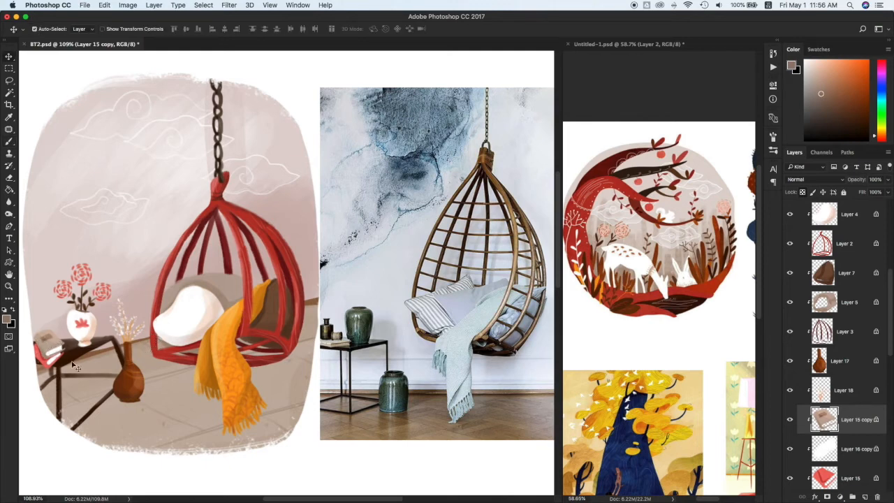
super+click(267, 148)
alt+click(266, 139)
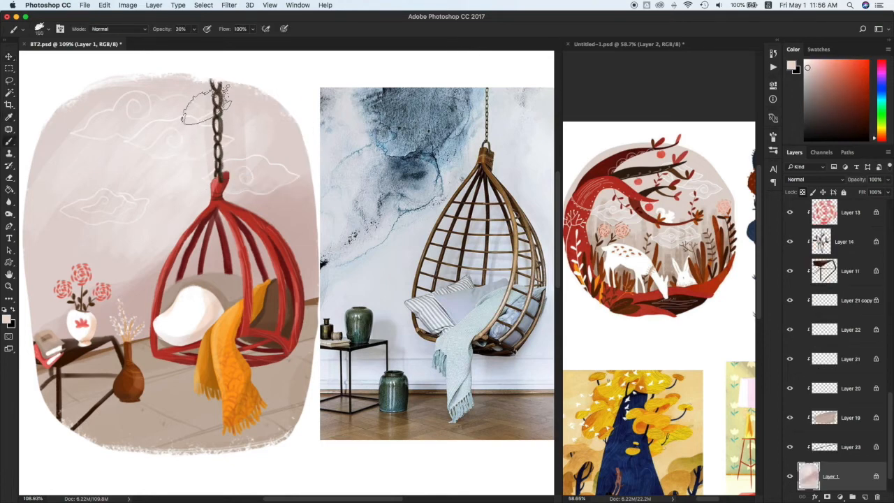
mouse_move(256, 149)
mouse_down()
mouse_move(263, 173)
mouse_move(262, 125)
mouse_up()
- Sample a darker greyish pink, reduce the brush to 40 and paint the chain's narrow shadow on the wall
alt+click(205, 158)
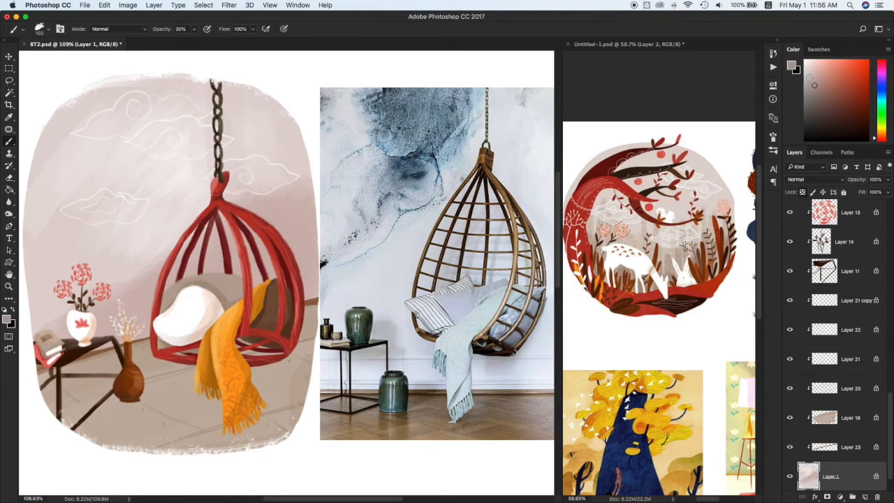
key(bracketleft)
key(bracketleft)
key(bracketleft)
key(bracketleft)
key(bracketleft)
key(bracketleft)
drag(223, 170, 223, 85)
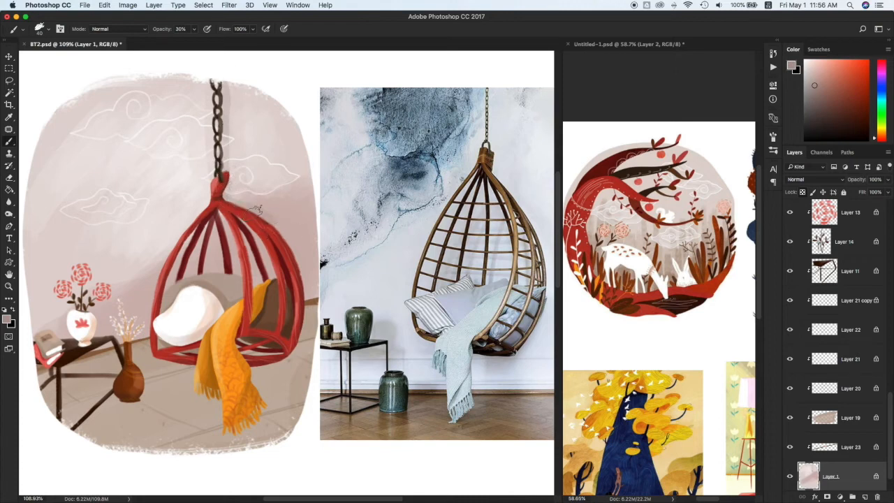
key(super+z)
- Sample a reddish brown and paint a soft wall shadow along the chair frame's outer edge on Layer 1
alt+click(243, 227)
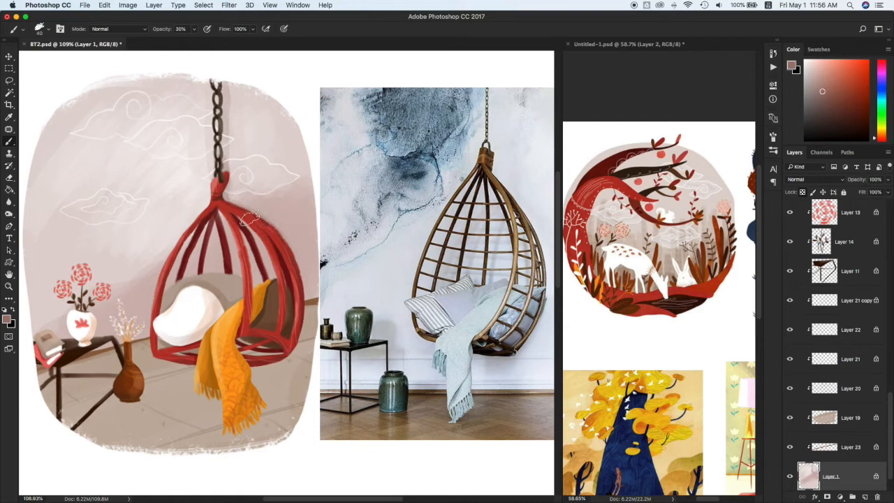
drag(299, 261, 297, 330)
key(super+z)
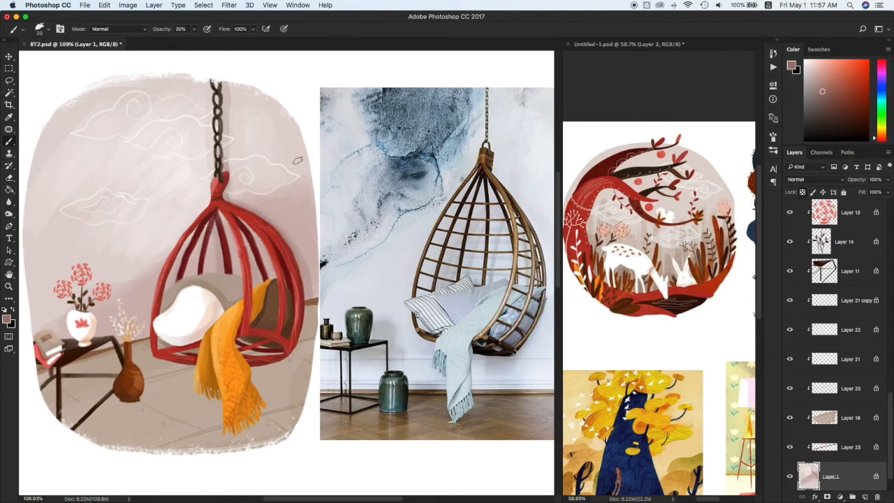
drag(285, 239, 302, 291)
- Add a new layer, sample the chair's red, and raise the layer to sit directly beneath Layer 9
key(v)
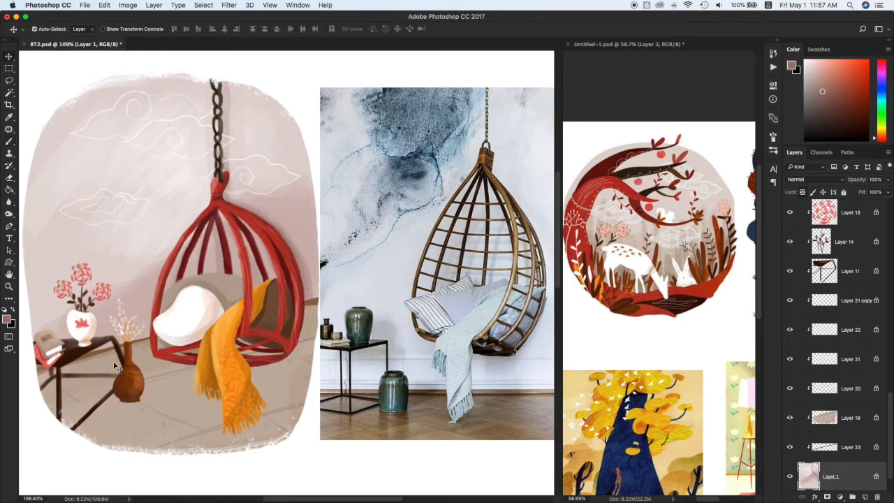
click(257, 282)
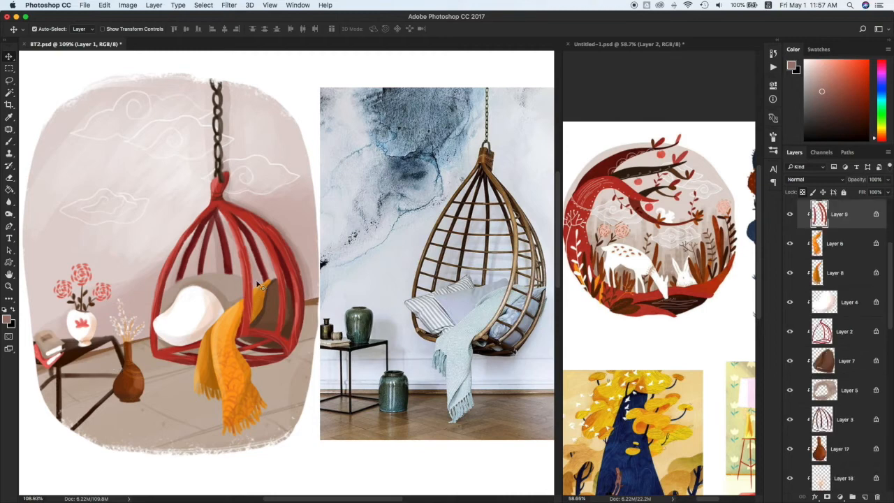
click(850, 452)
key(super+alt+shift+n)
key(i)
click(275, 250)
key(b)
key([)
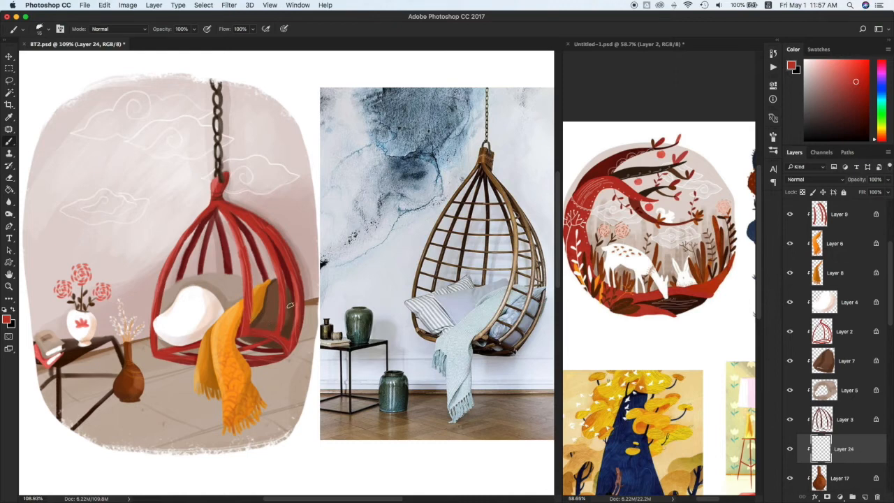
key(ctrl+])
key(ctrl+])
key(ctrl+])
key(ctrl+])
key(ctrl+])
key(ctrl+])
key(ctrl+])
- Paint red crossbars between the front bars of the chair on Layer 24, redoing strokes that miss the curve
drag(254, 317, 294, 320)
key(super+z)
mouse_move(251, 299)
mouse_down()
mouse_move(294, 297)
mouse_move(286, 259)
mouse_up()
drag(245, 240, 268, 228)
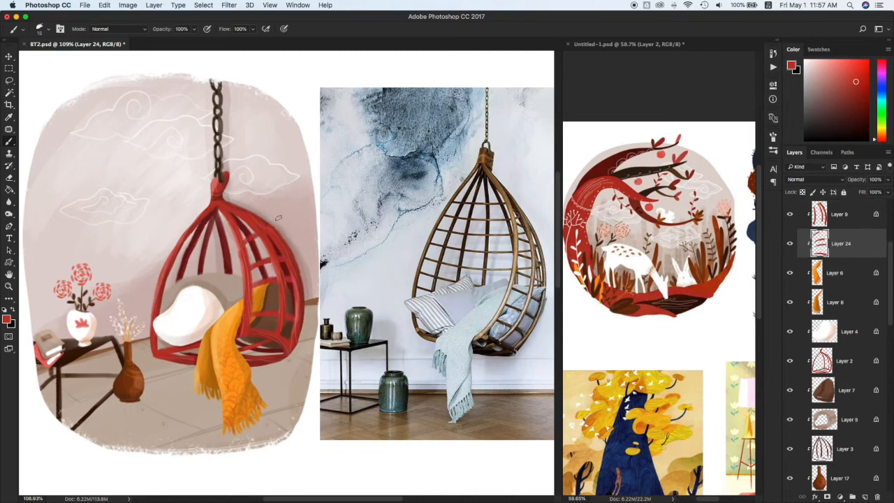
key(super+alt+z)
key(super+alt+z)
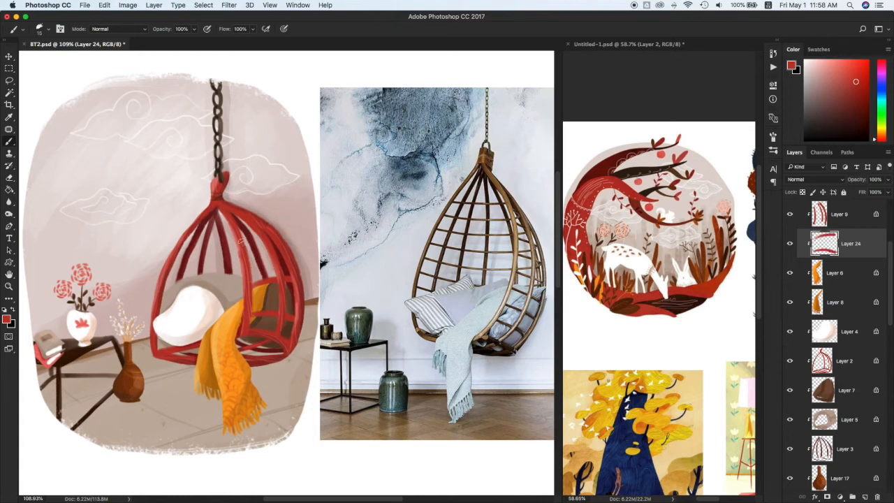
key(super+alt+z)
drag(250, 279, 296, 292)
key(super+alt+z)
drag(249, 258, 271, 260)
mouse_move(239, 224)
mouse_down()
mouse_move(275, 217)
mouse_move(250, 229)
mouse_up()
key(super+alt+z)
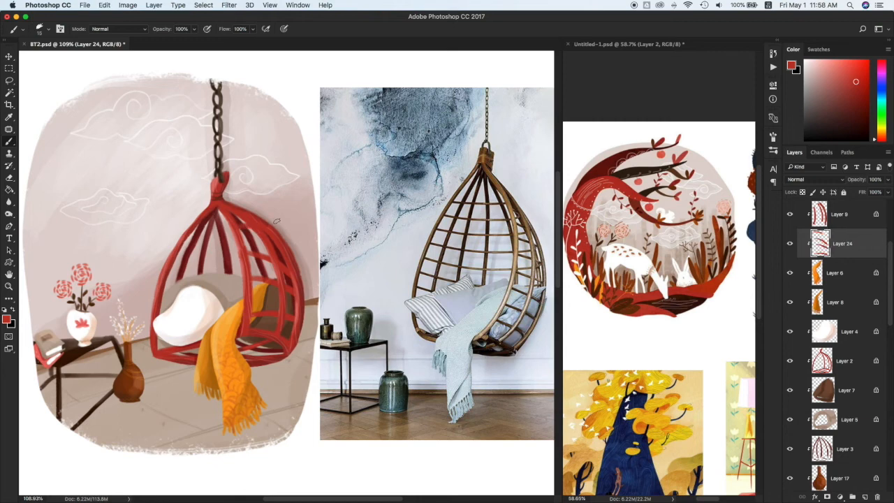
- Add a new layer beneath Layer 3, sample the dark red and paint curved crossbars across the chair's back bars
click(847, 472)
key(super+shift+alt+n)
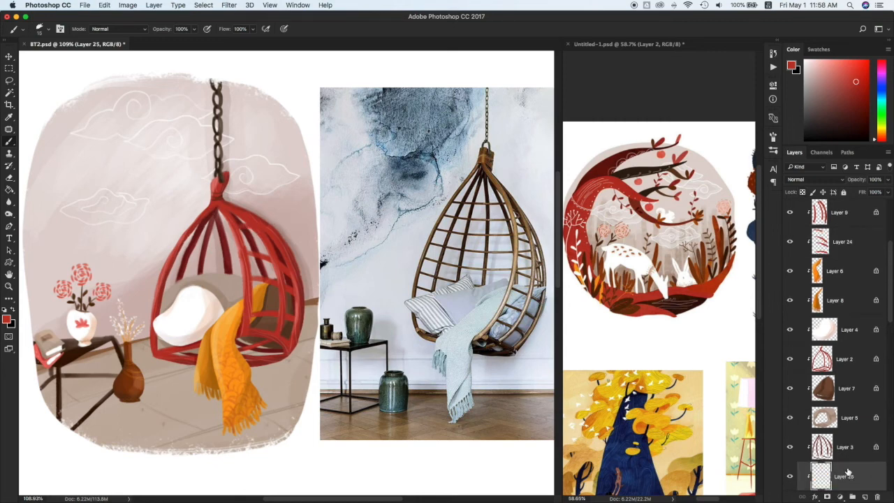
key(i)
click(247, 255)
key(b)
drag(202, 227, 250, 223)
key(super+z)
drag(185, 245, 262, 247)
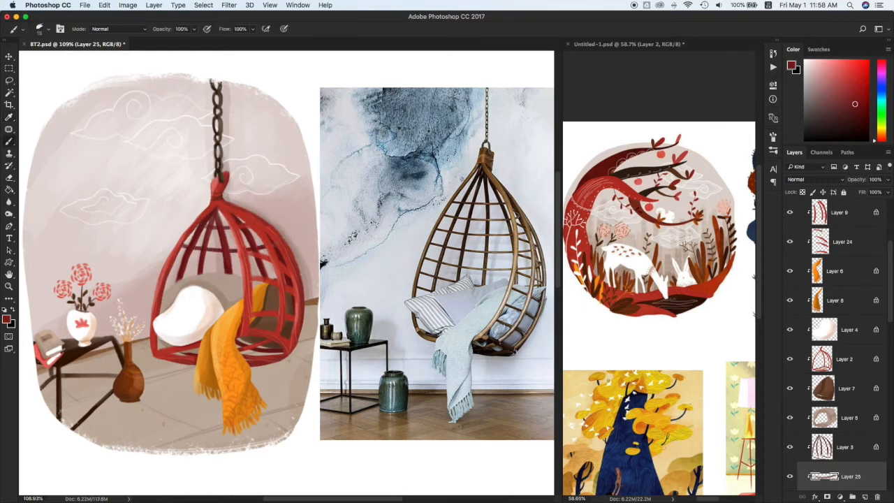
mouse_move(168, 269)
mouse_down()
mouse_move(246, 279)
mouse_move(275, 274)
mouse_up()
key(super+z)
drag(169, 270, 275, 273)
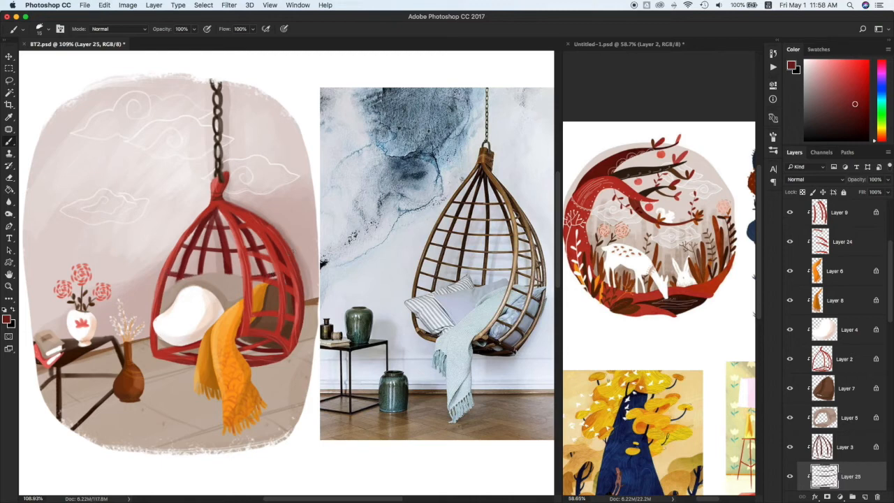
- Sample a warm brown, enlarge the brush to 80 and darken the floor on Layer 19 with broad strokes
key(v)
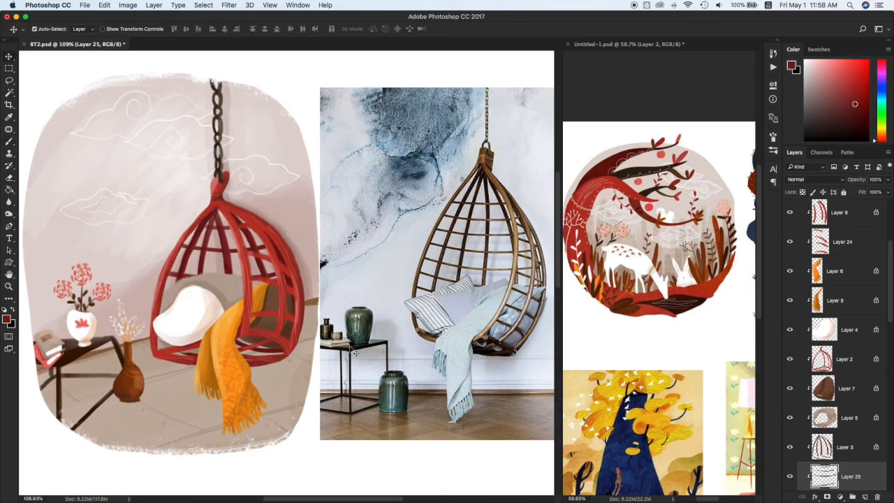
click(189, 400)
key(i)
click(190, 400)
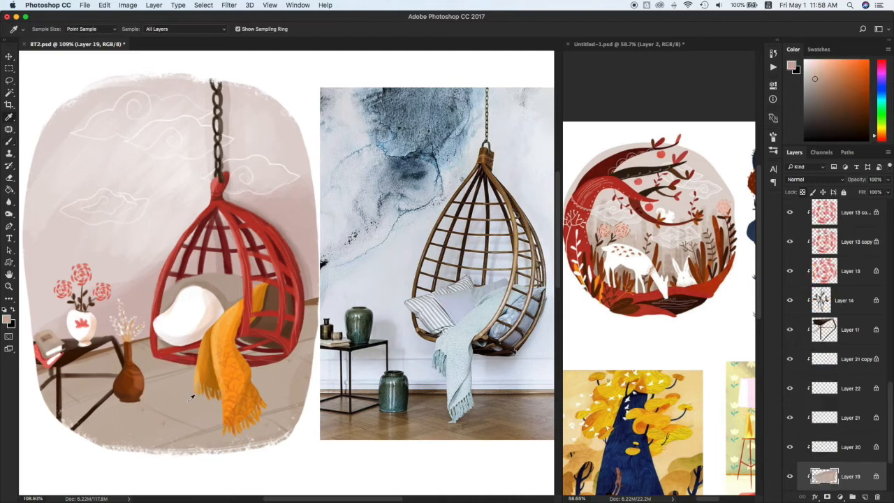
click(122, 400)
key(b)
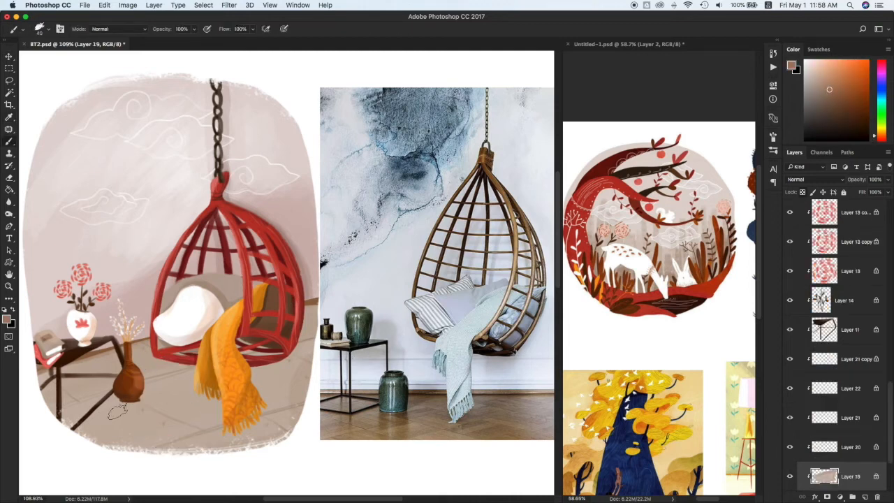
key(bracketright)
key(bracketright)
key(bracketright)
key(bracketright)
drag(98, 366, 83, 370)
mouse_move(90, 415)
mouse_down()
mouse_move(112, 412)
mouse_move(171, 439)
mouse_move(230, 436)
mouse_move(272, 429)
mouse_move(307, 398)
mouse_up()
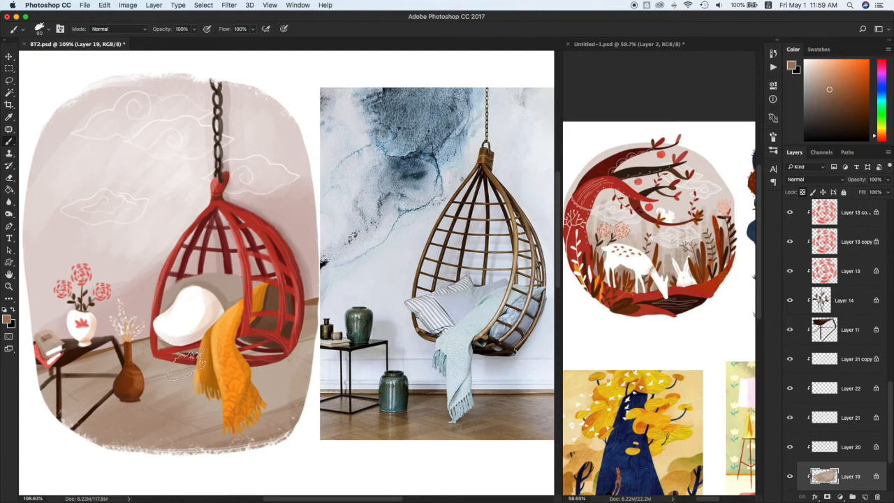
- Sample the floor's light brown and add a new layer above Layer 19 with the Multiply blend mode
key(i)
click(182, 384)
key(super+alt+shift+n)
click(819, 180)
click(810, 210)
- Reduce the brush and paint floor shadows beneath the table and bottle on Layer 26
key(b)
key(bracketleft)
key(bracketleft)
key(bracketleft)
key(bracketleft)
mouse_move(72, 431)
mouse_down()
mouse_move(127, 376)
mouse_move(56, 385)
mouse_move(44, 394)
mouse_move(71, 385)
mouse_move(60, 410)
mouse_move(70, 416)
mouse_move(49, 425)
mouse_move(88, 388)
mouse_move(117, 400)
mouse_up()
key(bracketleft)
key(bracketleft)
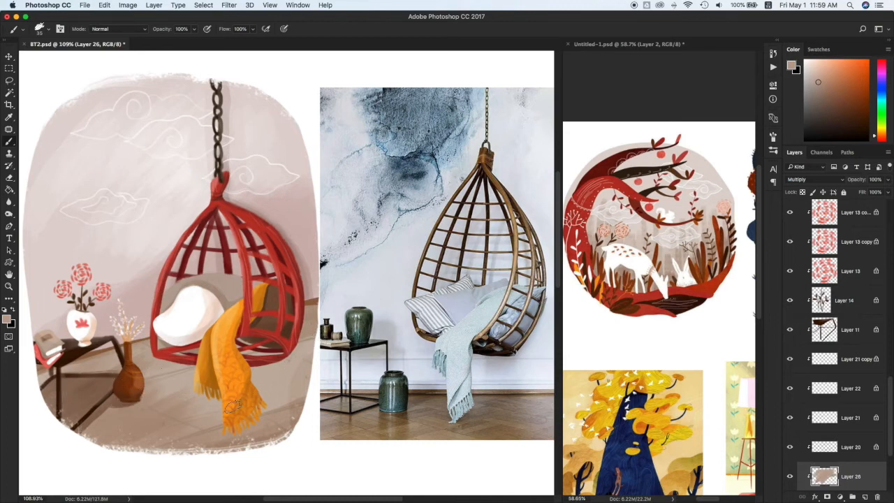
- Set the brush to 50 and paint the chair's shadow on the floor around the hanging throw, undoing unwanted strokes
key(bracketright)
mouse_move(309, 406)
mouse_down()
mouse_move(143, 403)
mouse_move(187, 398)
mouse_up()
drag(292, 421, 190, 425)
drag(277, 412, 175, 410)
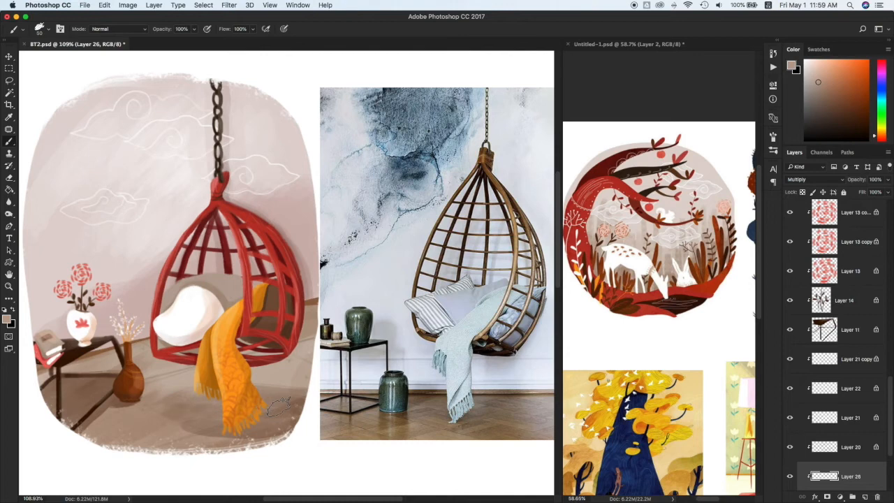
mouse_move(296, 396)
mouse_down()
mouse_move(190, 407)
mouse_move(198, 392)
mouse_move(166, 395)
mouse_move(179, 419)
mouse_move(308, 430)
mouse_move(273, 429)
mouse_up()
drag(208, 425, 179, 424)
key(super+z)
key(super+z)
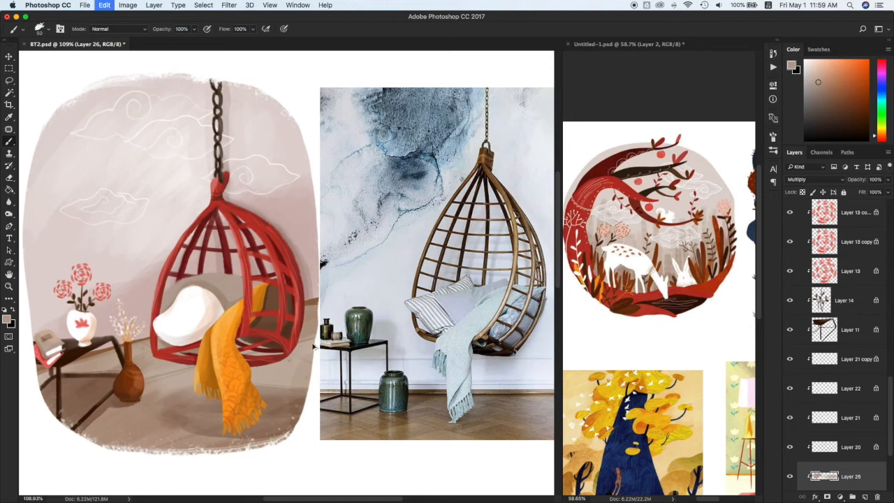
drag(154, 399, 196, 432)
key(super+z)
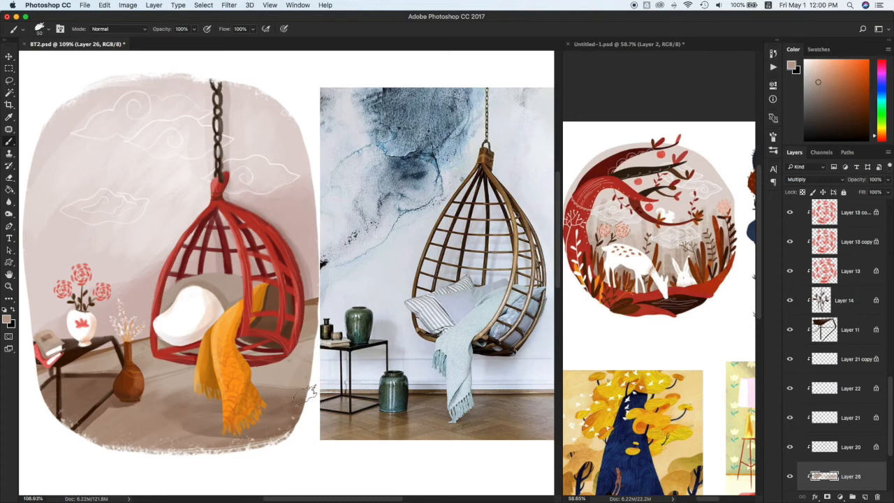
- Lasso the chair's floor shadow, scale it to about 105% wide and 103% high, and deselect it
key(l)
key(super+t)
drag(135, 366, 129, 365)
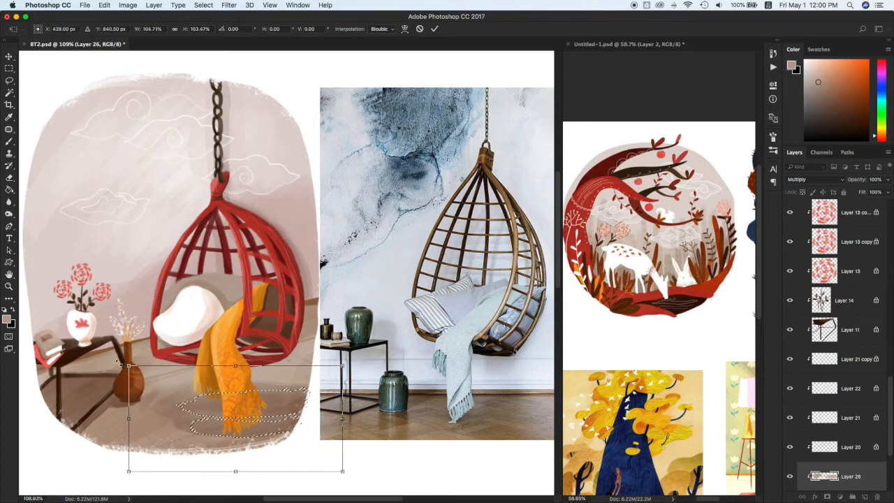
key(Return)
key(super+d)
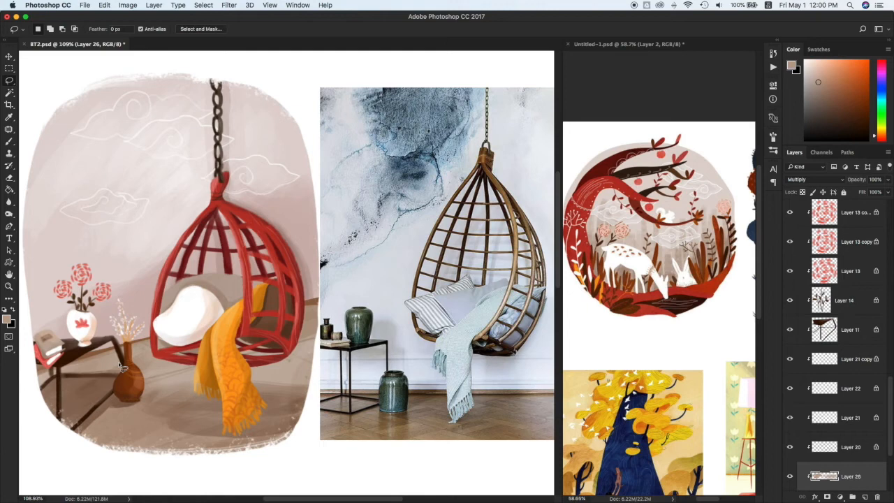
- Add a new layer above Layer 10, clip it to the layers below and pick near-white for the brush
key(v)
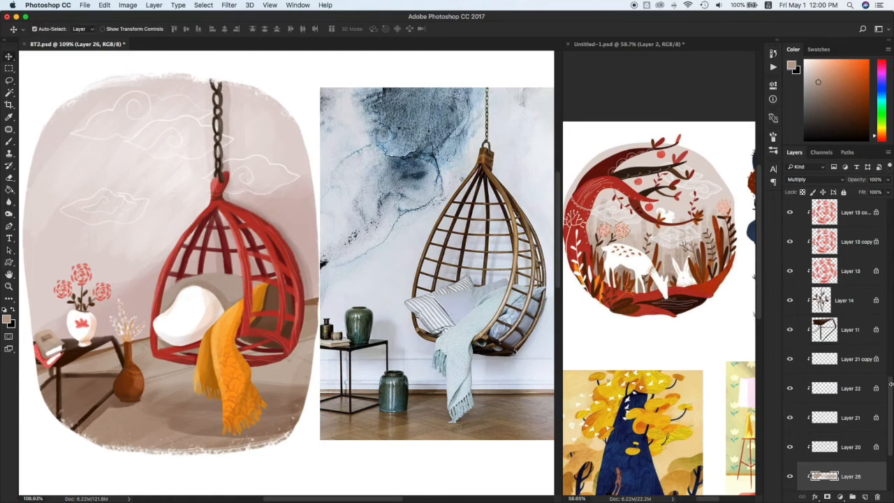
scroll(834, 335, down, 5)
click(837, 336)
key(super+shift+alt+n)
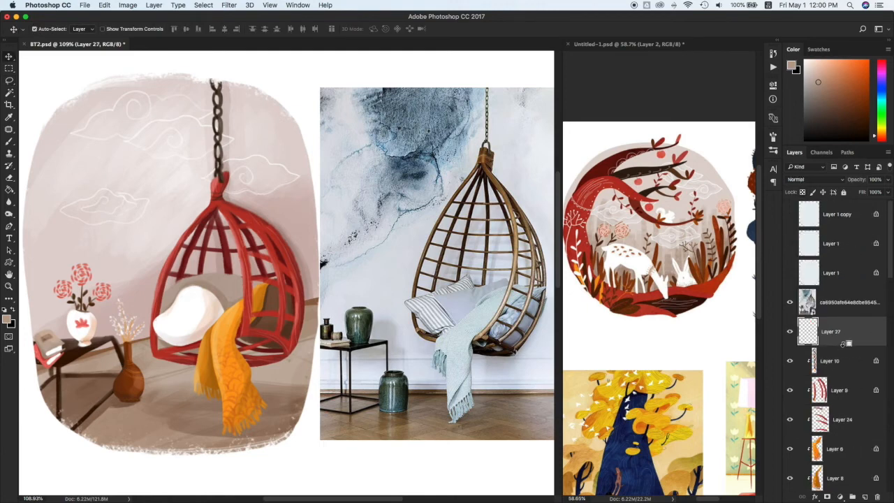
alt+click(844, 346)
drag(811, 64, 805, 61)
key(b)
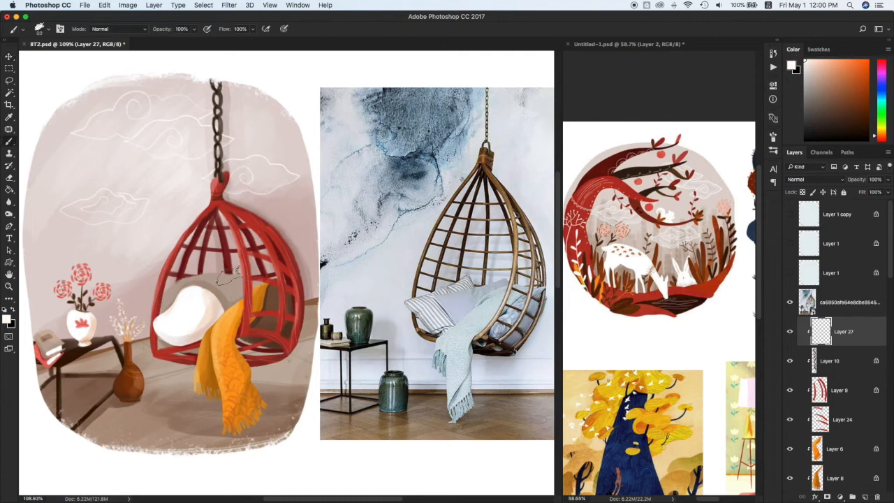
- Undo the unwanted strokes, reduce the brush size and paint near-white highlights along the chair's red frame on Layer 27
key(super+z)
drag(240, 255, 245, 299)
key(super+z)
drag(217, 181, 214, 188)
key([)
drag(158, 276, 162, 296)
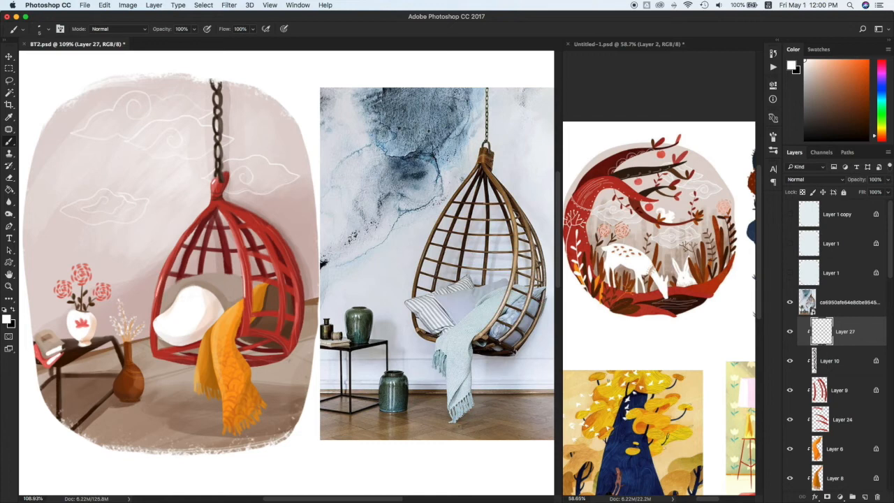
- Paint small near-white highlights on the orange throw and the brown bottle on Layer 27
drag(215, 330, 214, 346)
drag(248, 379, 241, 399)
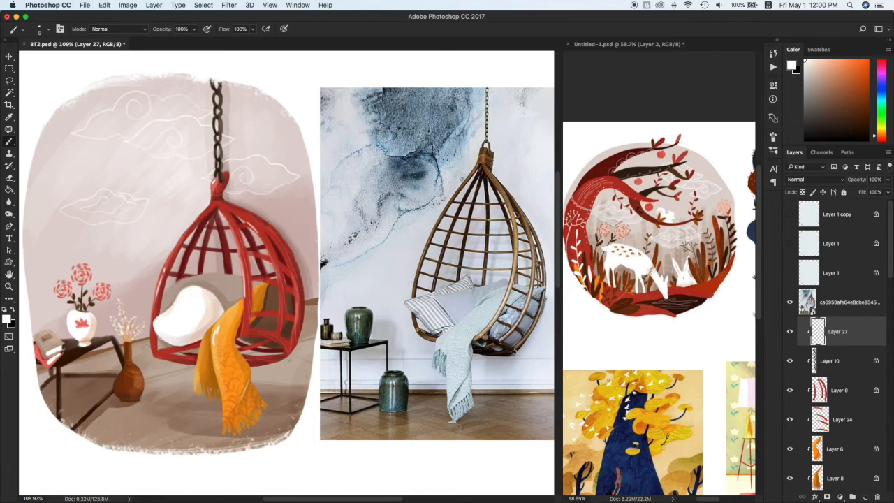
drag(136, 369, 142, 376)
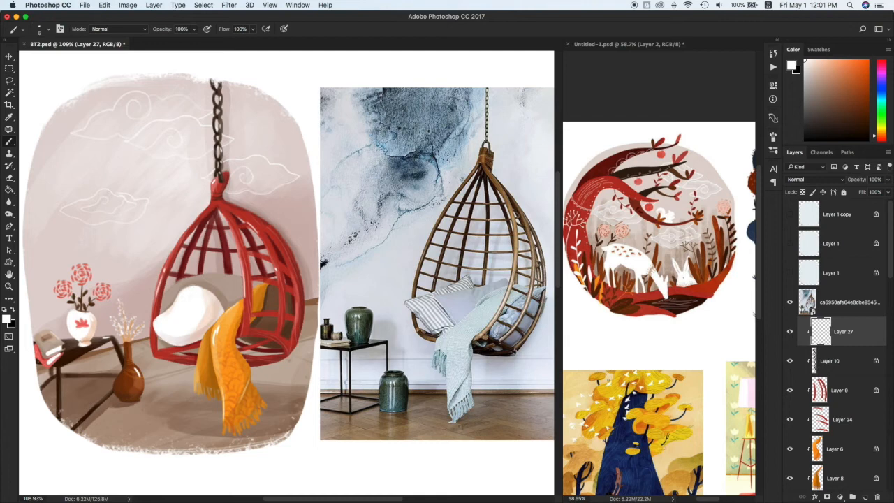
- Select the white cushion's layer, Layer 4, and sample grey-brown shading colours from the painting
super+click(209, 315)
alt+click(214, 314)
alt+click(215, 314)
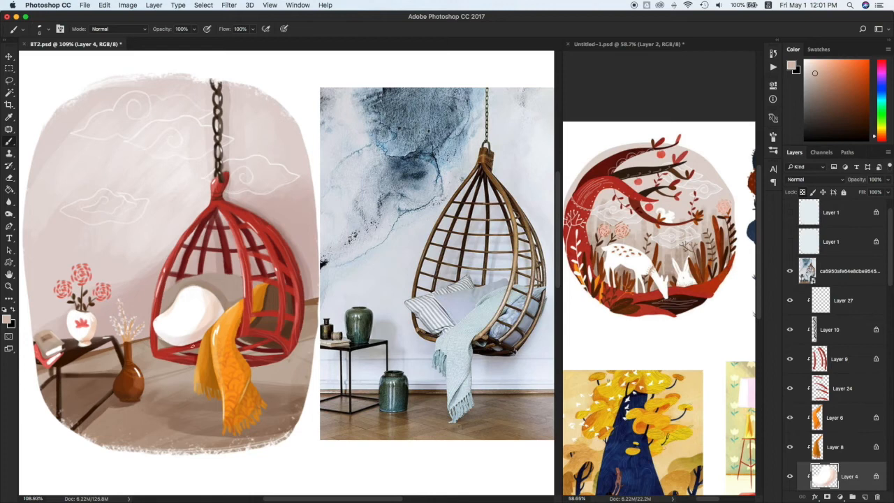
alt+click(214, 319)
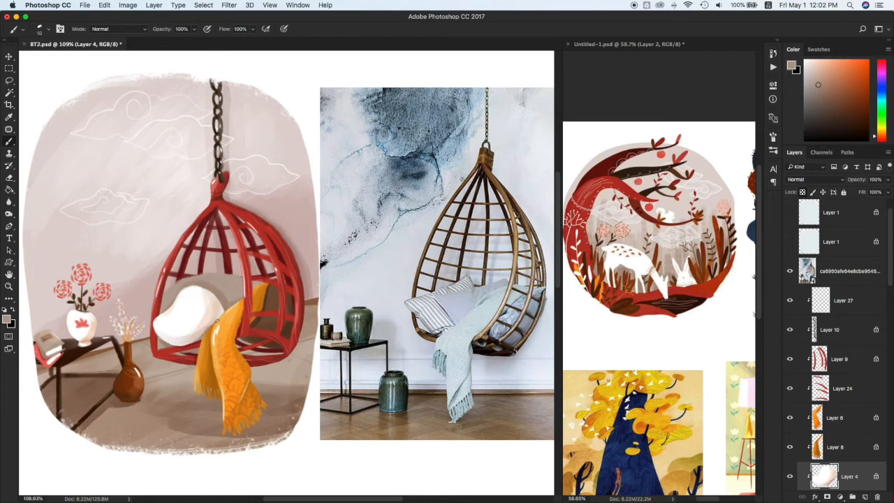
key(v)
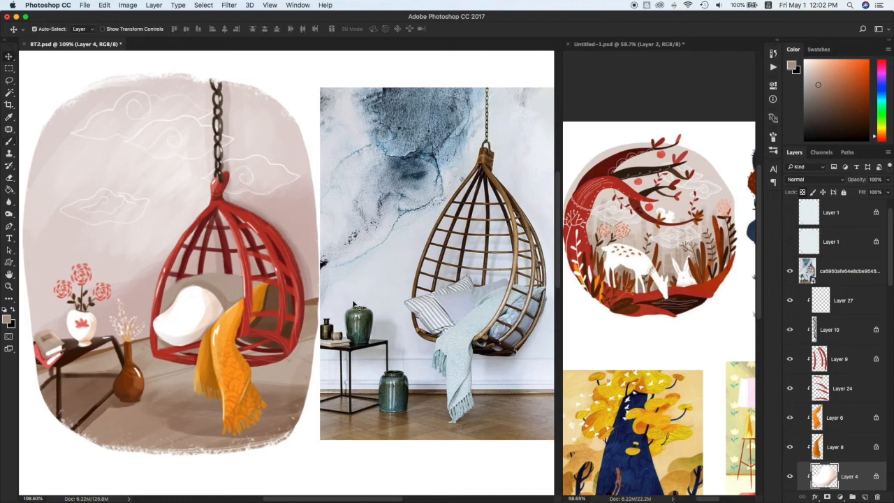
- Hide the reference photo layer and enlarge the illustration to about 120% in the work area
click(790, 271)
scroll(336, 278, up, 1)
drag(362, 283, 530, 298)
scroll(430, 333, up, 2)
drag(443, 333, 441, 314)
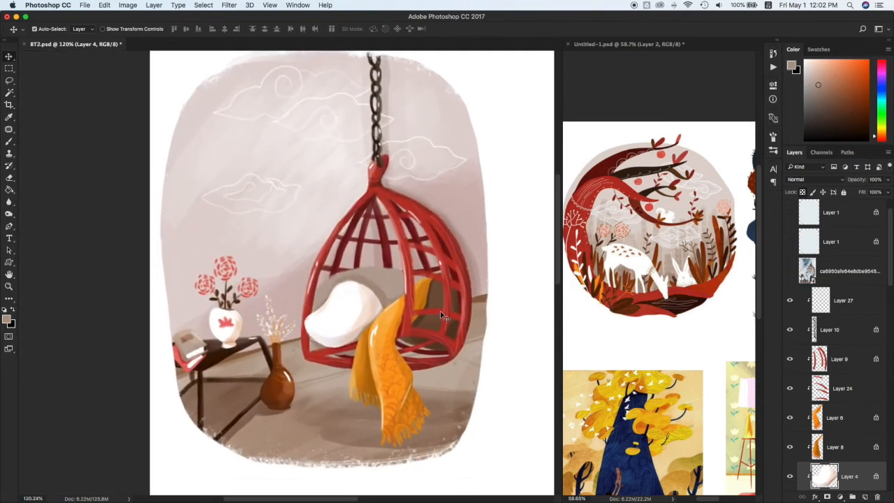
- Shade the throw's folds on Layers 6 and 8 with a darkened orange-brown at 30% opacity, undoing an unwanted stroke
click(411, 409)
key(i)
click(413, 397)
click(867, 81)
key(b)
key(3)
key(bracketright)
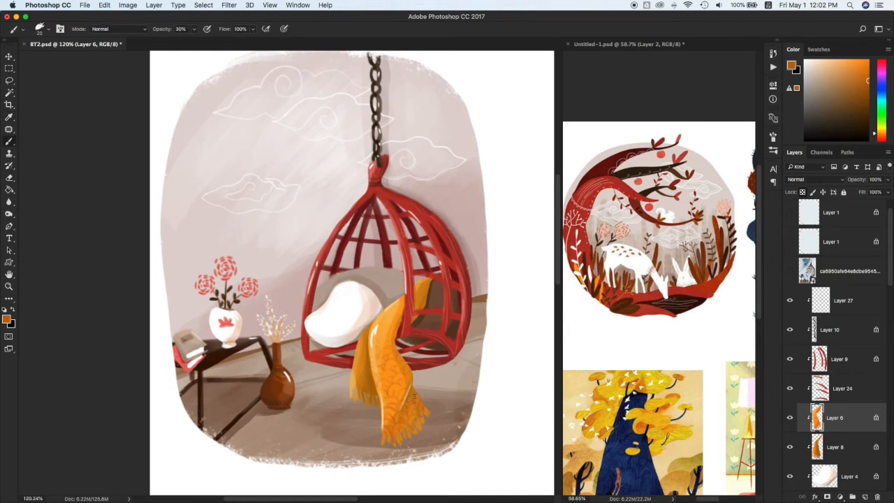
click(868, 94)
drag(408, 399, 397, 438)
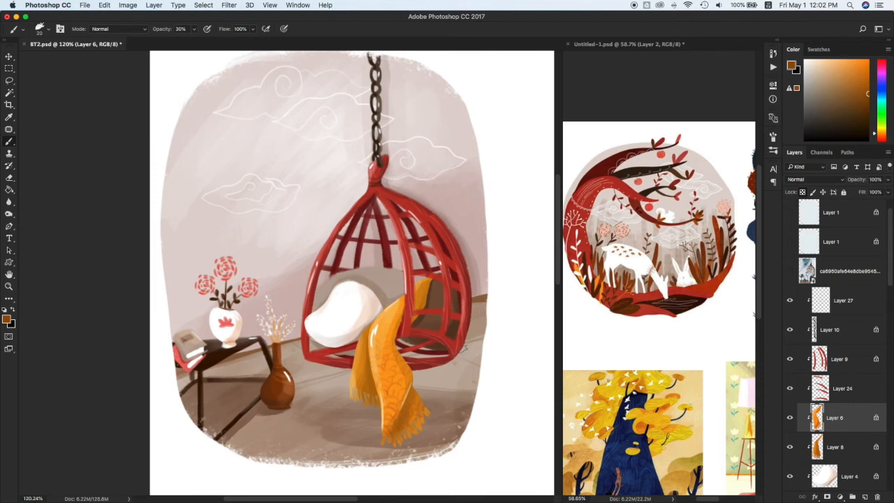
drag(396, 349, 400, 397)
key(super+z)
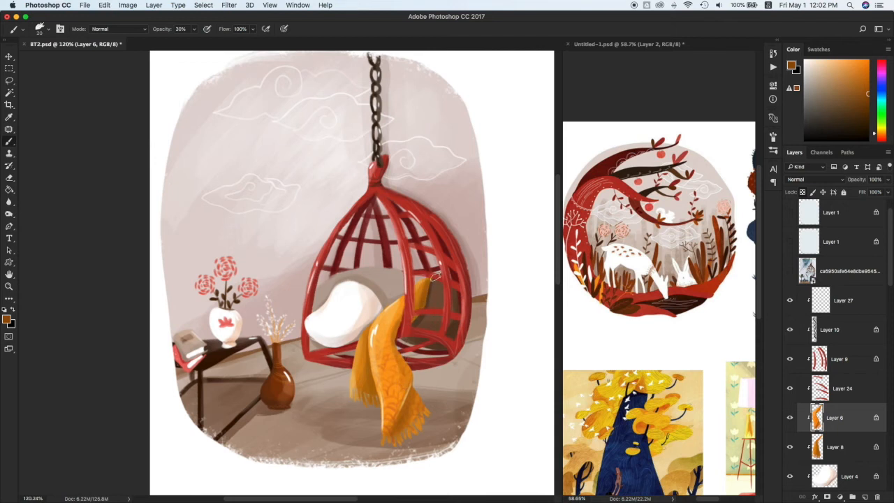
super+click(362, 369)
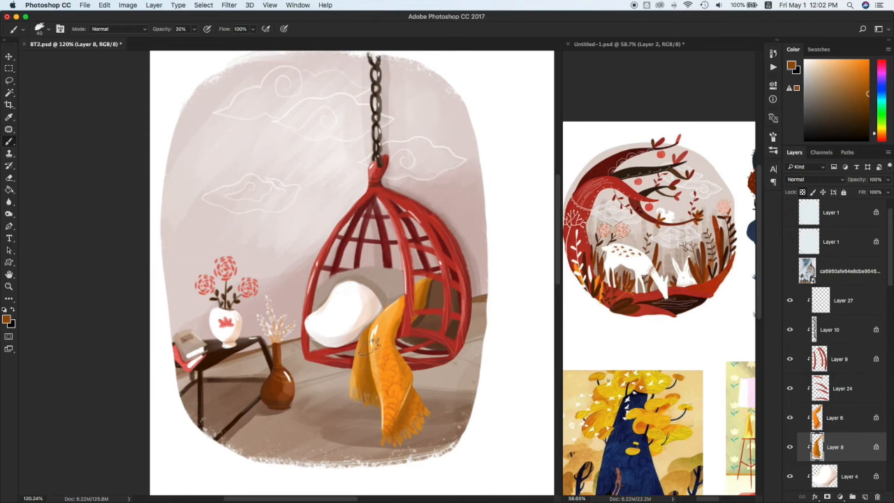
key(v)
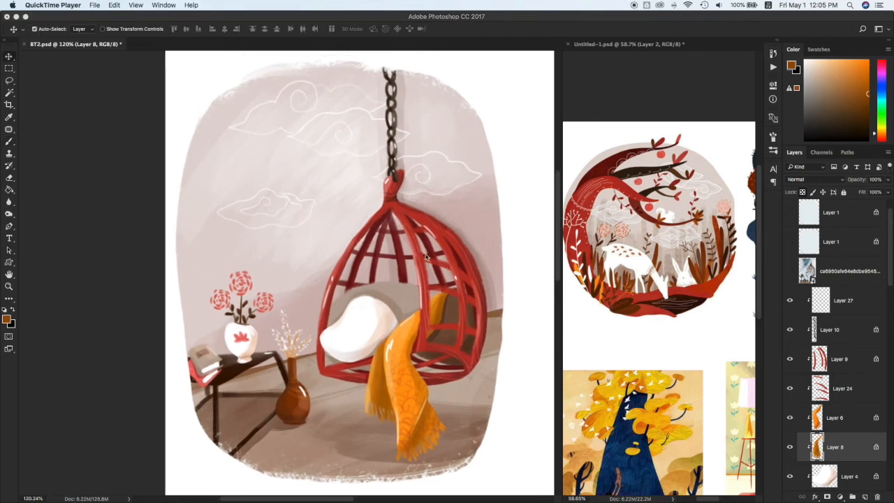
- Sample a dark brown and shade the chair's rear bars on Layer 3 at 100% opacity
click(431, 256)
key(b)
alt+click(455, 243)
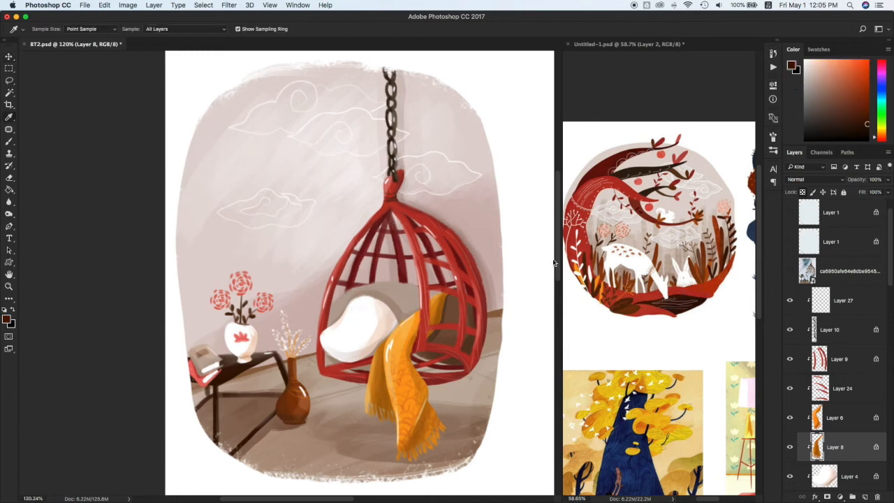
ctrl+click(450, 256)
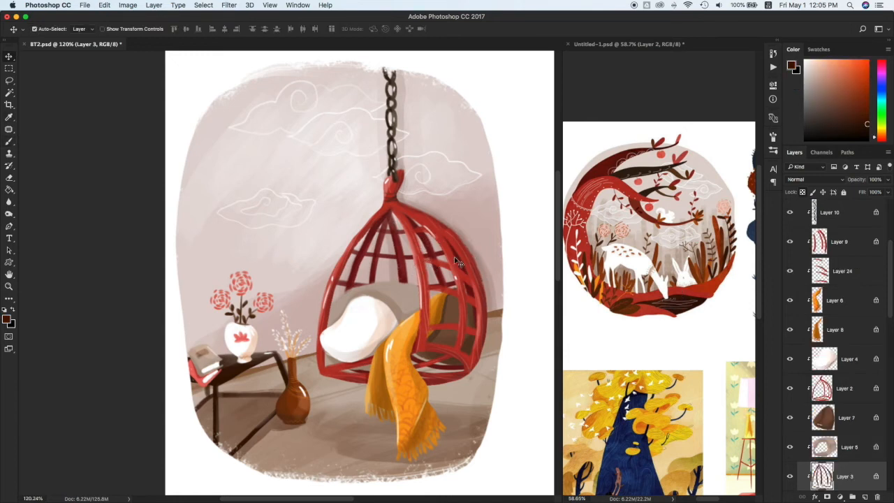
key(0)
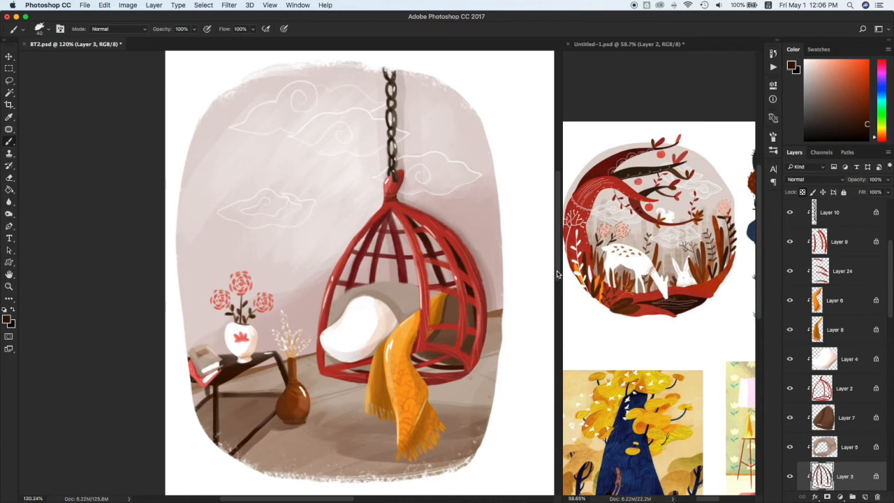
- Reduce the brush to 15 and paint dark shadows on the chair frame on Layers 2 and 9, undoing the stray edge stroke
key(bracketleft)
key(bracketleft)
key(bracketleft)
key(bracketleft)
key(bracketleft)
ctrl+click(406, 190)
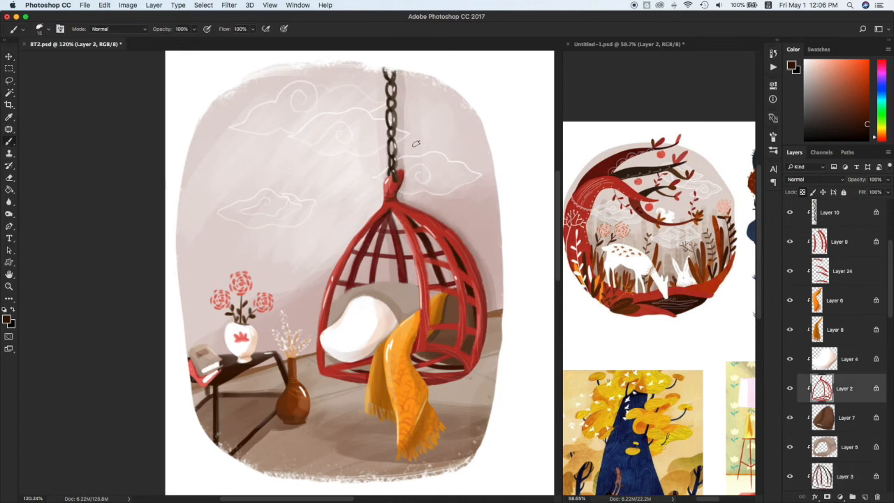
ctrl+click(478, 364)
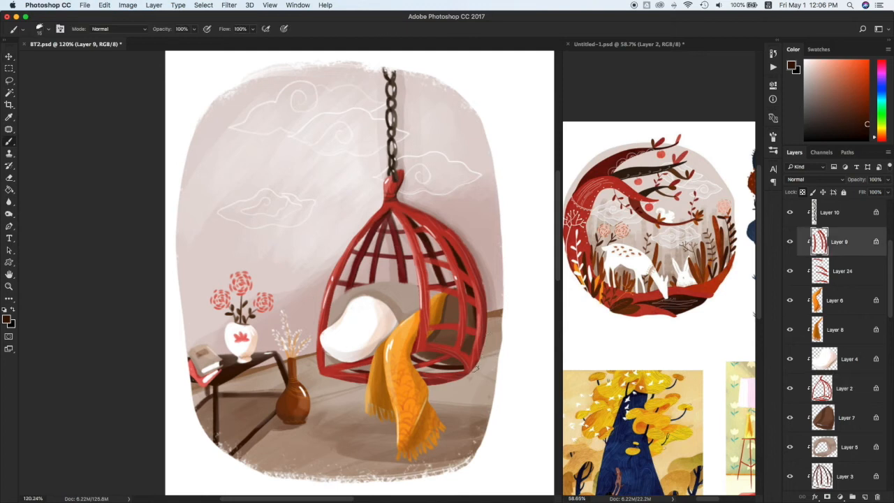
drag(487, 322, 473, 370)
key(ctrl+z)
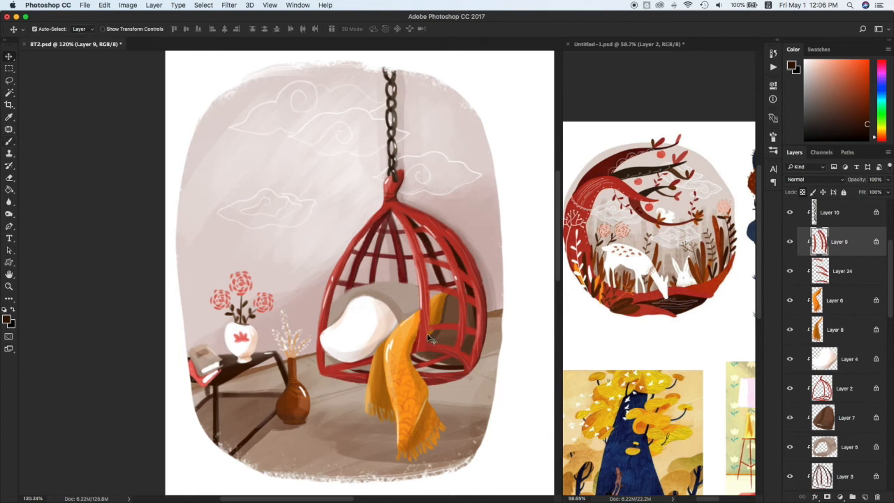
- Select the brown bottle's Layer 17 and paint a dark shadow on its neck, undoing an unwanted stroke
ctrl+click(293, 405)
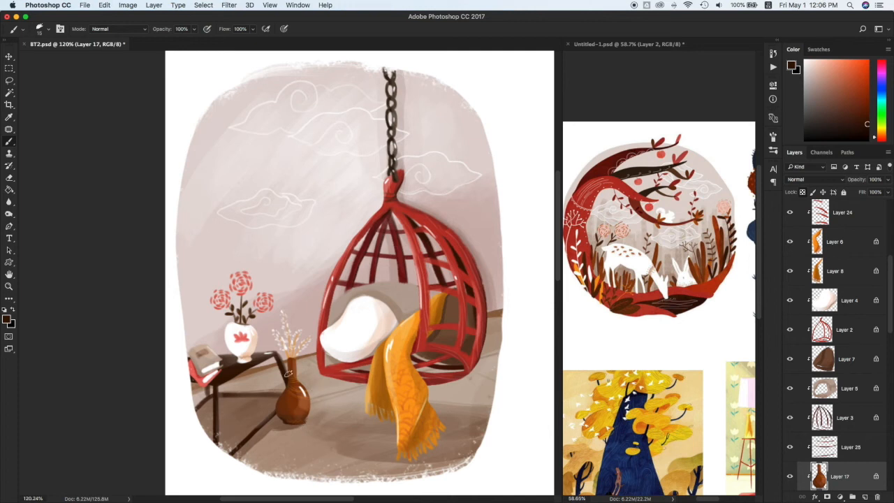
key(super+z)
mouse_move(289, 360)
mouse_down()
mouse_move(300, 358)
mouse_move(298, 375)
mouse_up()
key(v)
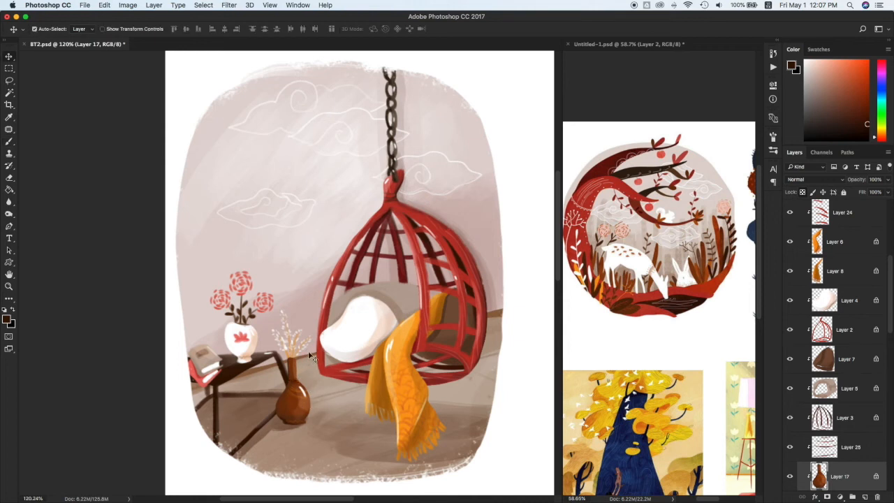
- Add a new layer above Layer 17 and draw a brown picture frame outline on the wall, redoing unsatisfactory lines
key(super+shift+alt+n)
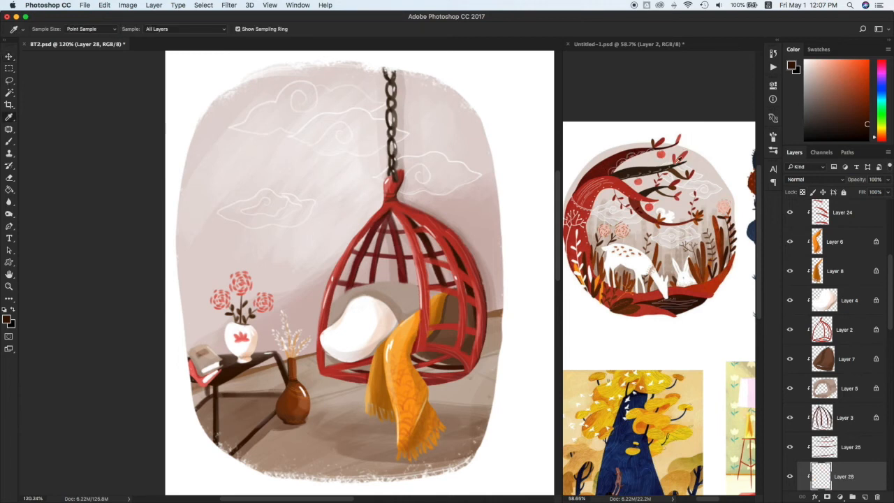
click(697, 251)
key(b)
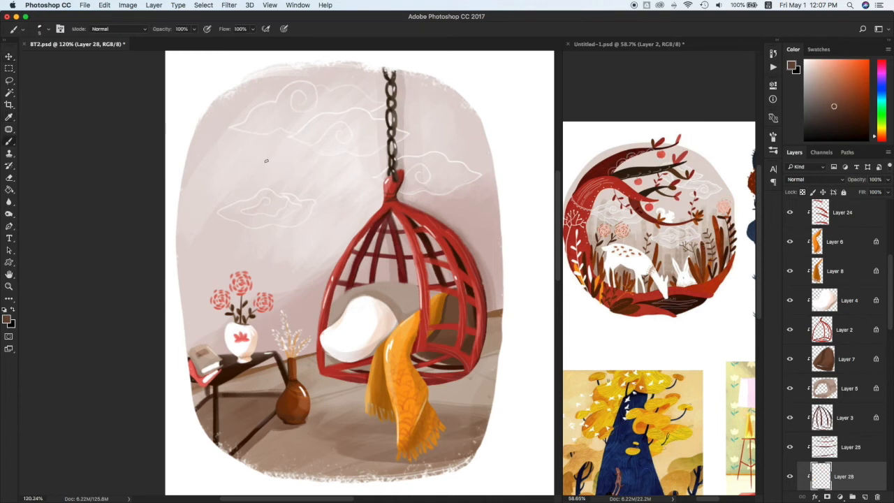
mouse_move(242, 150)
mouse_down()
mouse_move(248, 209)
mouse_move(266, 147)
mouse_move(285, 144)
mouse_move(288, 197)
mouse_up()
key(super+z)
key(super+z)
mouse_move(281, 147)
mouse_down()
mouse_move(287, 198)
mouse_move(246, 207)
mouse_move(290, 197)
mouse_up()
key(super+z)
key(e)
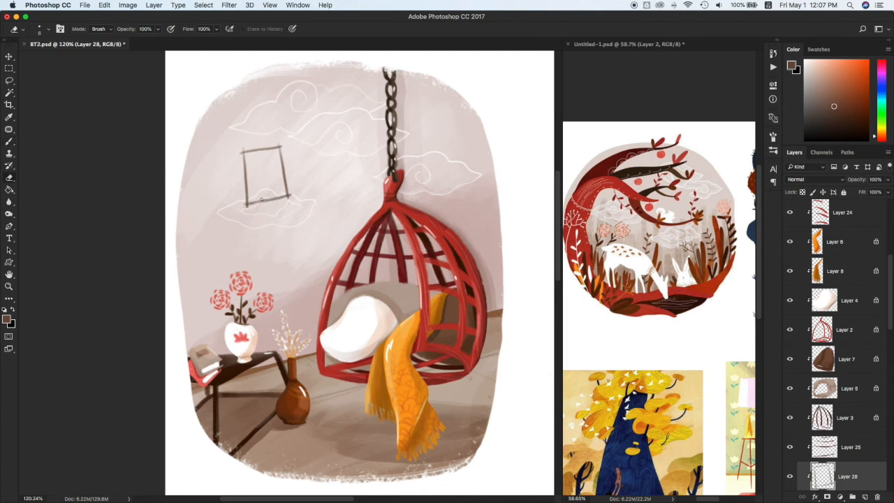
- Transform the picture frame outline to make it slightly larger on the wall
key(v)
key(super+t)
drag(290, 198, 288, 198)
key(Return)
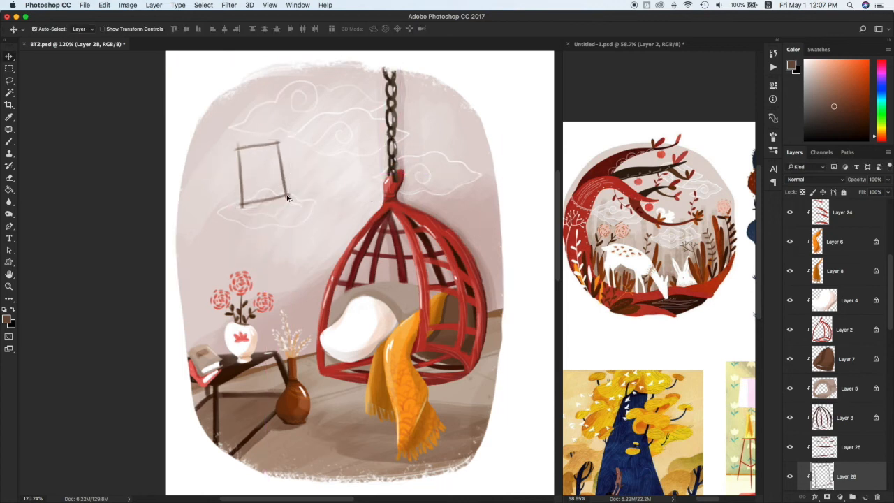
- Add a layer beneath the frame outline, trace the frame's interior with the Pen tool and fill it with near-white
scroll(887, 325, down, 5)
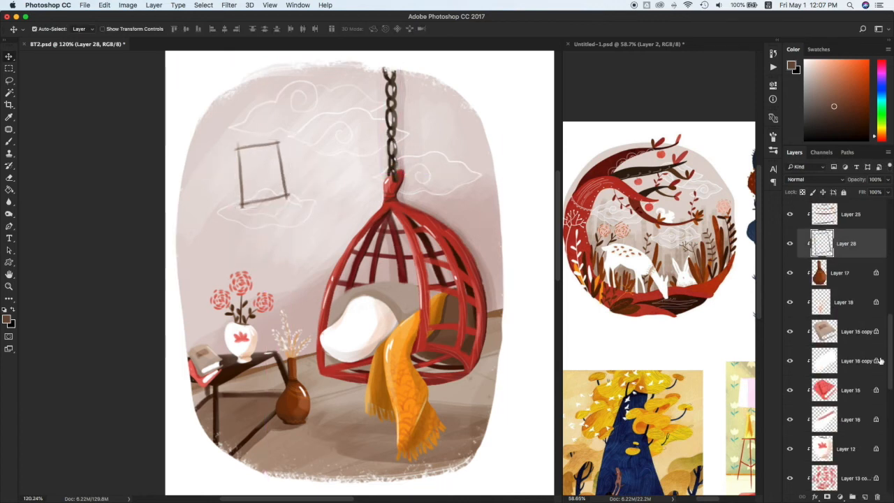
click(842, 263)
key(p)
click(239, 150)
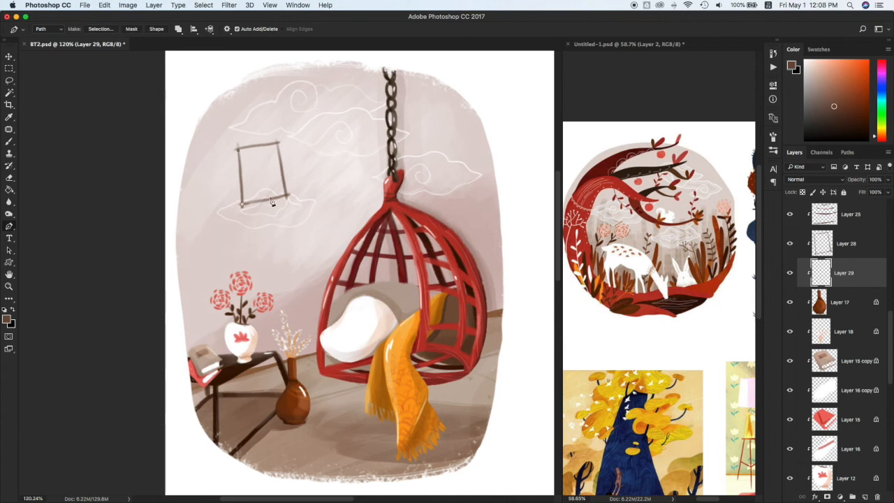
key(ctrl+Return)
key(d)
drag(807, 70, 792, 49)
key(alt+BackSpace)
key(super+d)
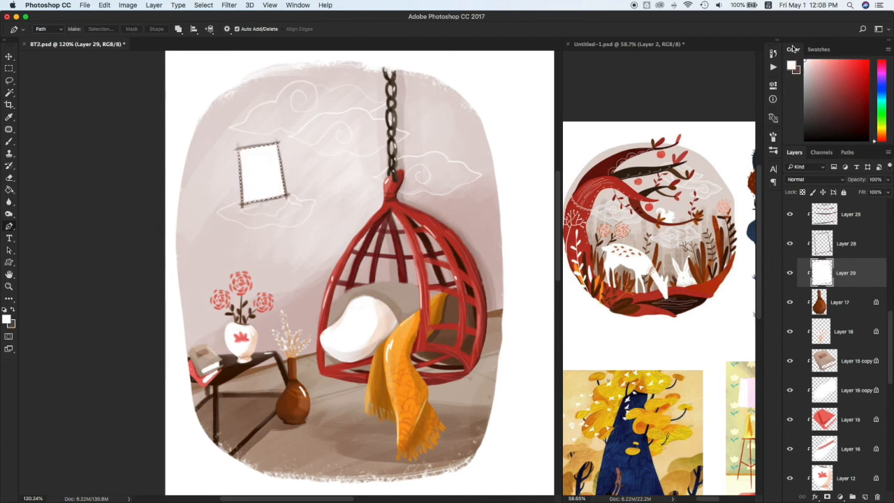
- Draw a thin brown triangular hanging string above the picture frame on Layer 28
key(x)
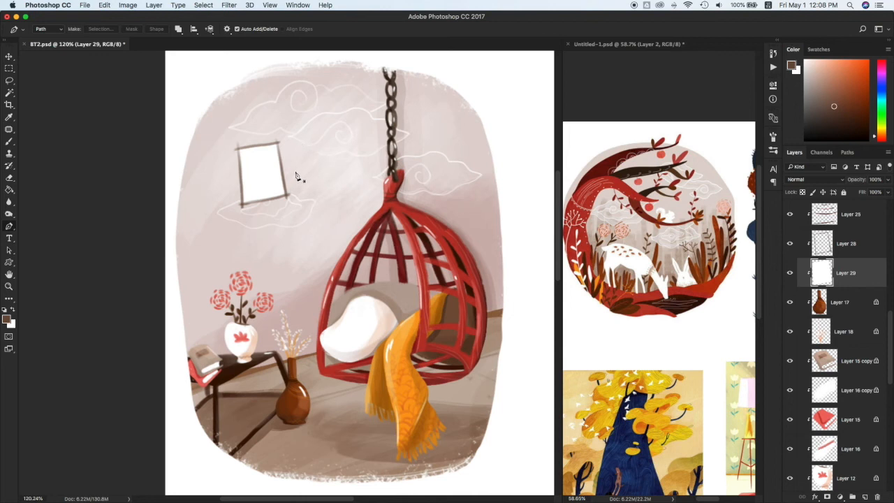
click(846, 243)
key(b)
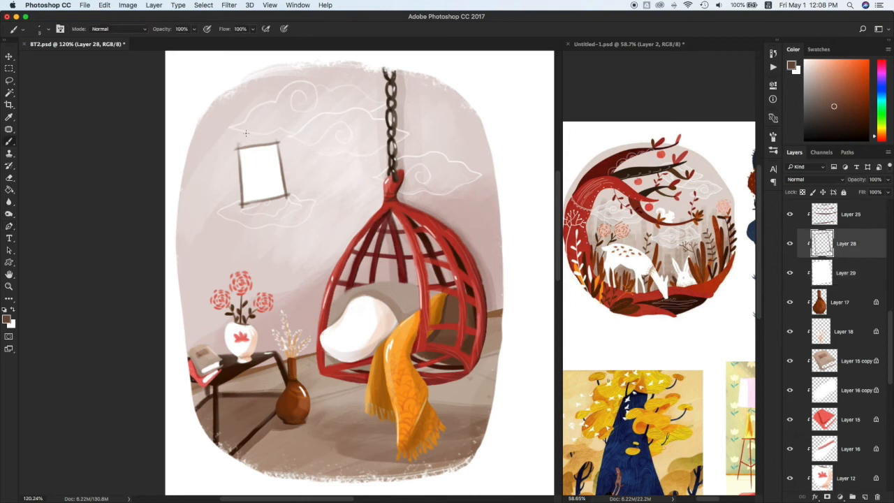
key(super+z)
mouse_move(270, 135)
mouse_down()
mouse_move(277, 143)
mouse_move(255, 123)
mouse_move(276, 142)
mouse_up()
- Duplicate the frame outline and its white fill, scale the copy down and place it to the right of the original
key(v)
shift+click(844, 273)
drag(255, 175, 320, 189)
key(ctrl+t)
drag(369, 144, 350, 159)
drag(339, 220, 305, 216)
mouse_move(318, 186)
mouse_down()
mouse_move(316, 193)
mouse_move(308, 184)
mouse_up()
key(Return)
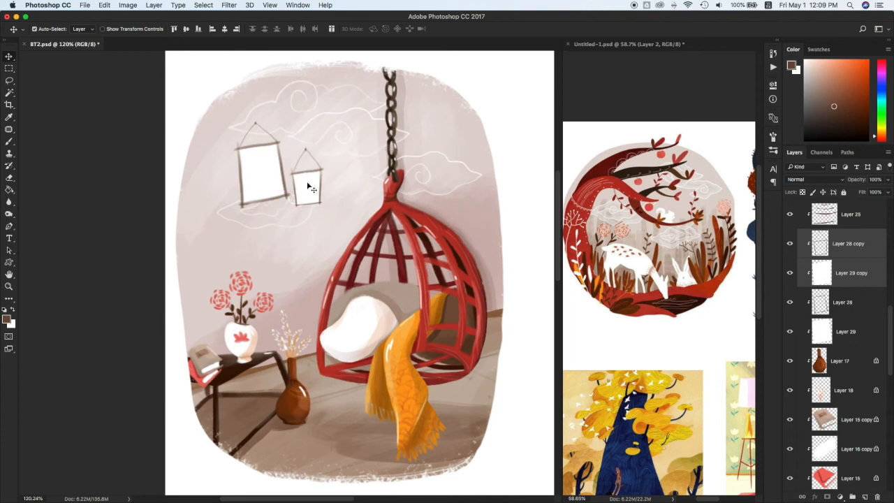
- Select all four picture frame layers, move both frames left on the wall and adjust their transform slightly
click(841, 321)
shift+click(845, 245)
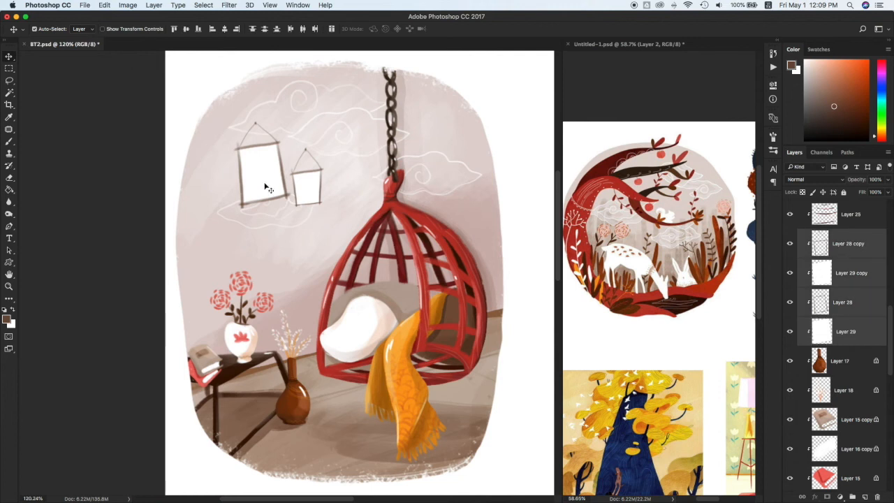
drag(247, 183, 228, 185)
key(ctrl+t)
drag(359, 149, 357, 152)
key(Return)
- Add a layer above the larger frame's white fill and sample orange from the reference illustration for a larger brush
key(ctrl+alt+shift+n)
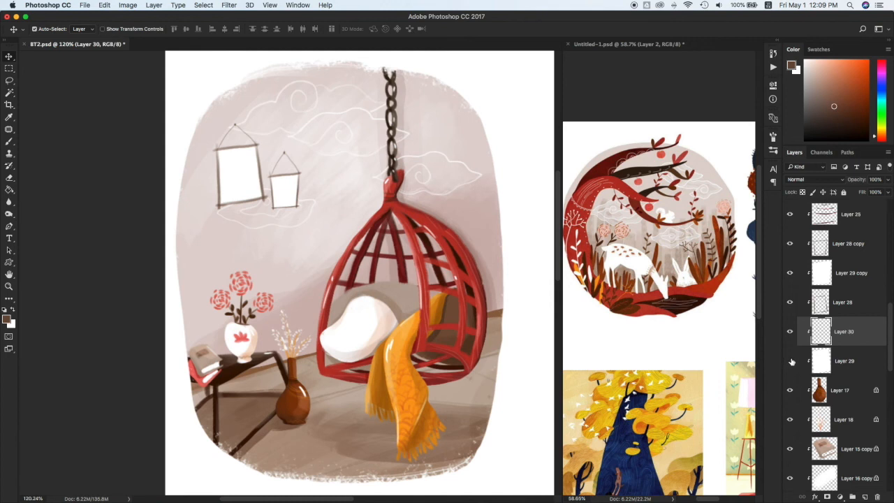
click(794, 362)
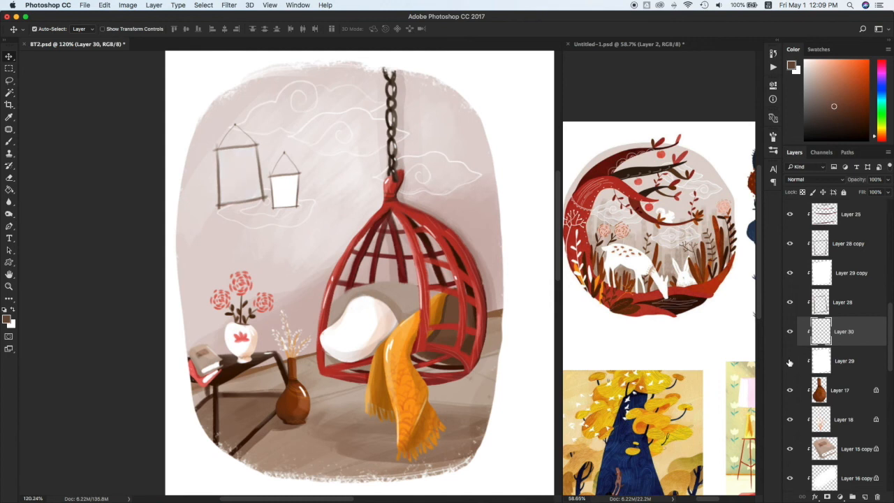
click(789, 361)
key(i)
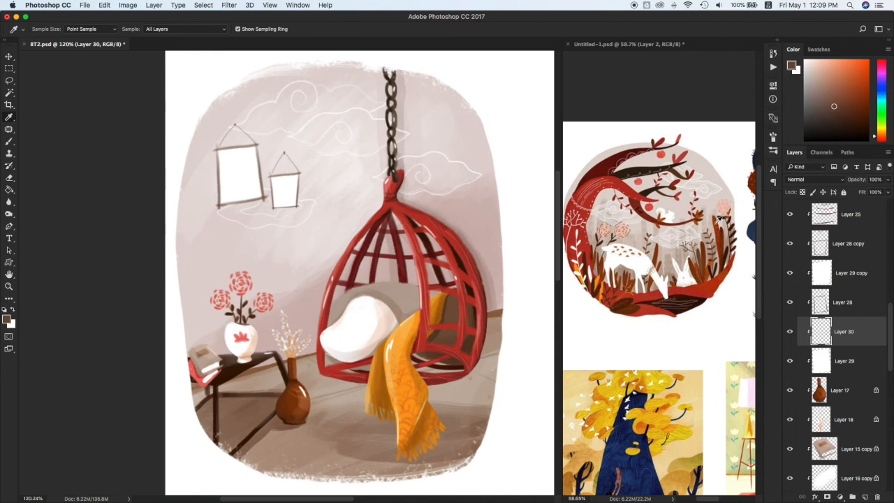
click(594, 272)
key(b)
key(bracketright)
key(bracketright)
key(bracketright)
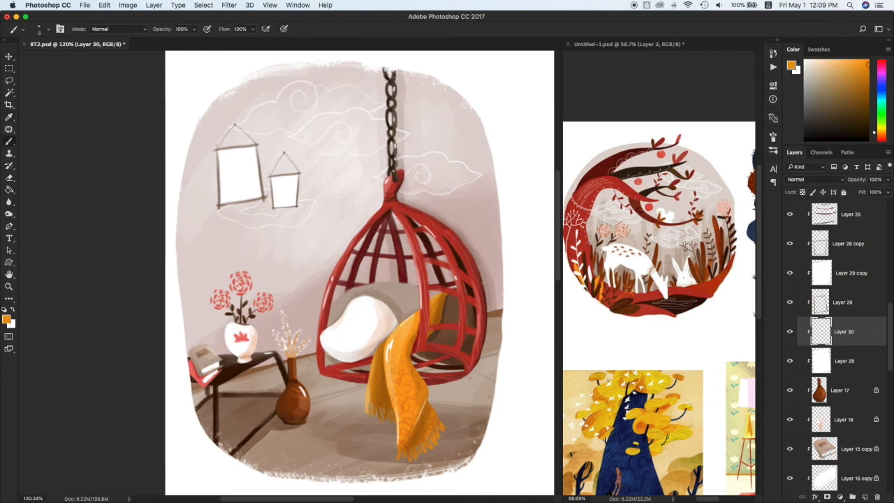
- Paint a multi-lobed orange leaf with a short stem inside the larger picture frame and nudge it into the centre
drag(229, 186, 238, 185)
key(super+z)
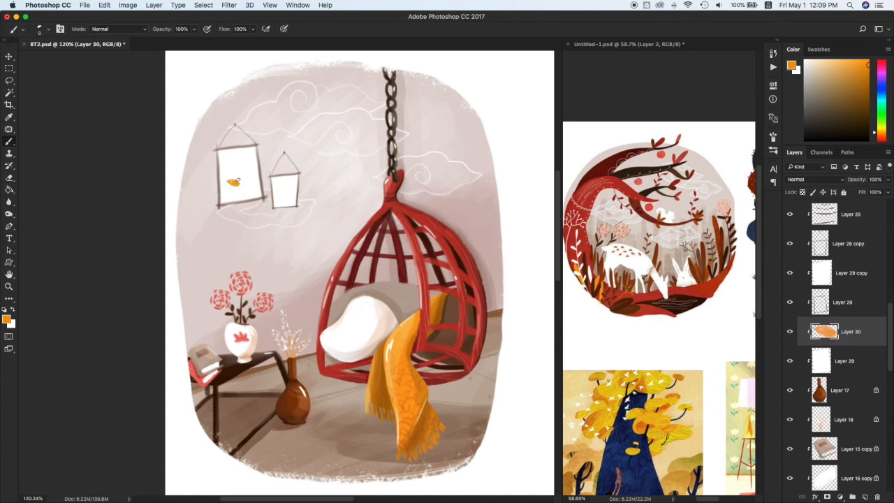
drag(246, 171, 241, 179)
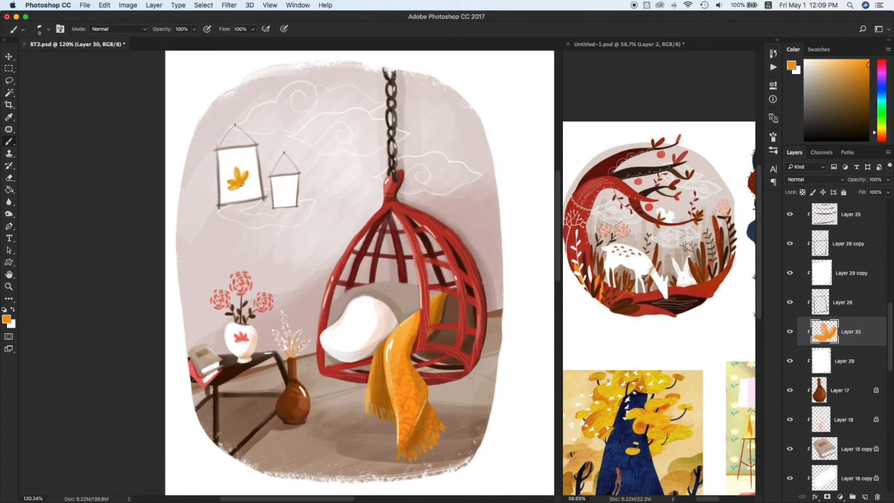
drag(246, 179, 241, 185)
key(super+z)
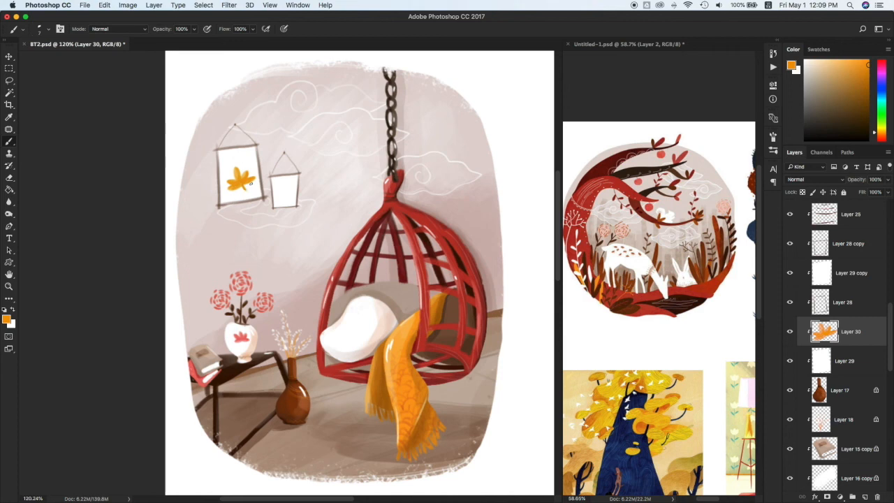
key(v)
drag(239, 177, 241, 176)
- Add a layer above the smaller frame's white fill and draw a diagonal stem in reddish brown sampled from the reference
key(super+shift+alt+n)
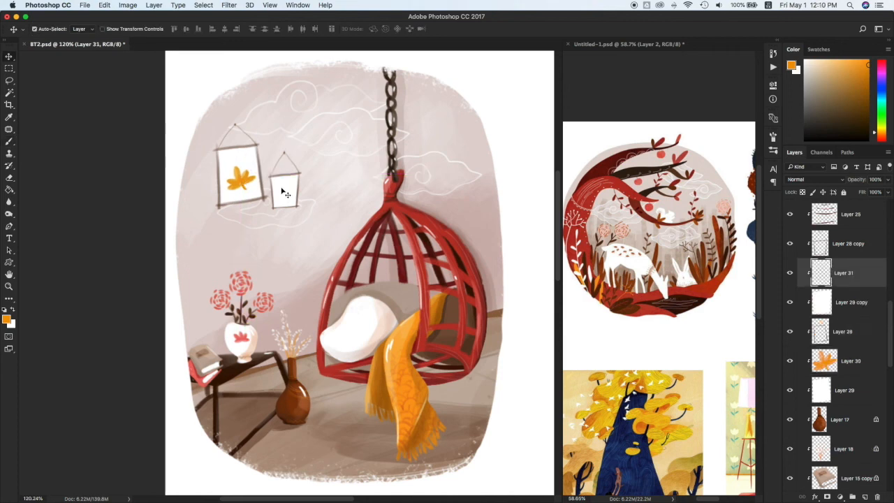
key(i)
click(657, 237)
key(b)
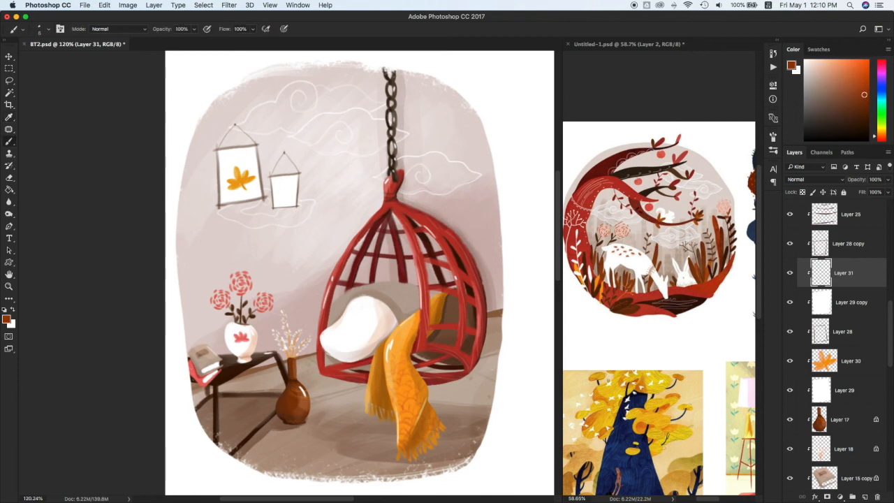
drag(291, 183, 282, 206)
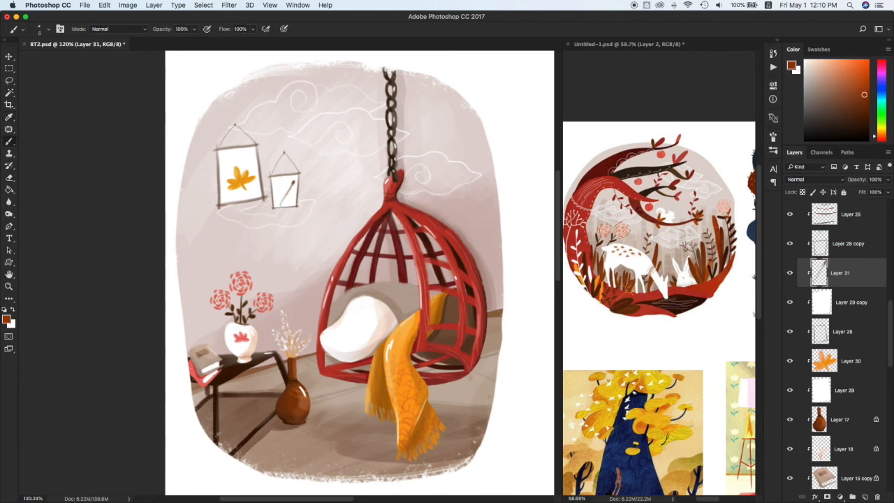
- Paint pairs of reddish-brown leaflets along the stem in the smaller frame and nudge the finished sprig slightly left
drag(288, 192, 294, 188)
drag(287, 194, 293, 192)
key(super+z)
key(super+z)
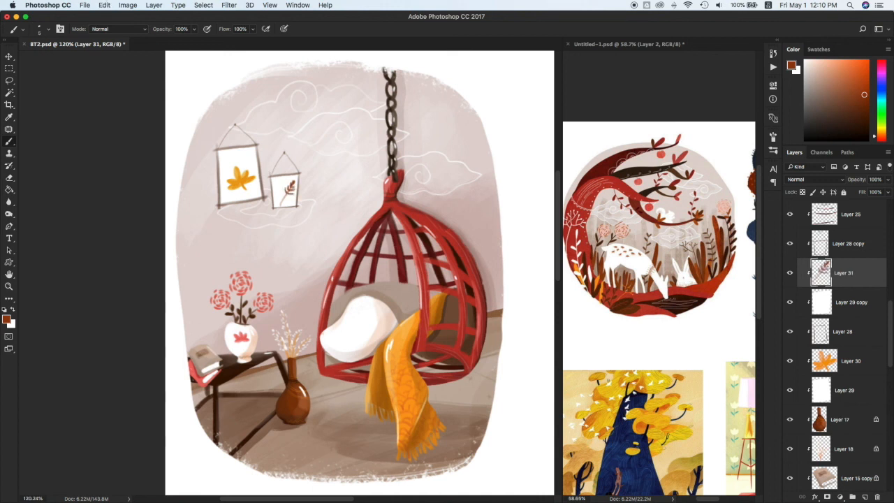
key(super+z)
mouse_move(283, 198)
mouse_down()
mouse_move(292, 195)
mouse_move(281, 206)
mouse_up()
key(super+z)
key(super+z)
key(v)
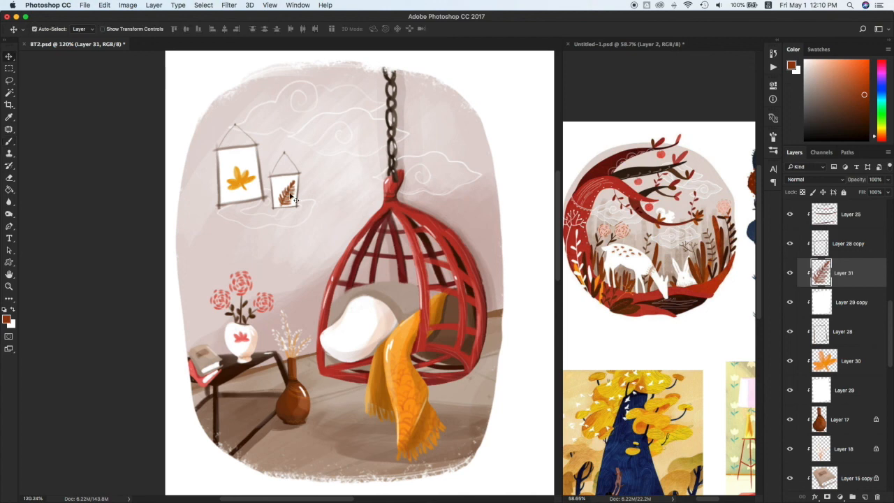
drag(285, 192, 282, 191)
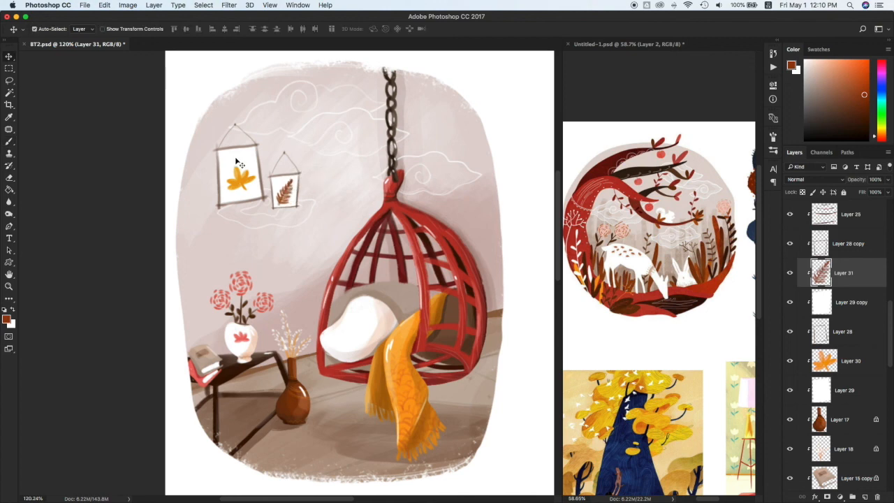
- Lock the transparent pixels of both frames' white fill layers, Layer 29 copy and Layer 29
click(236, 162)
click(846, 308)
key(super+slash)
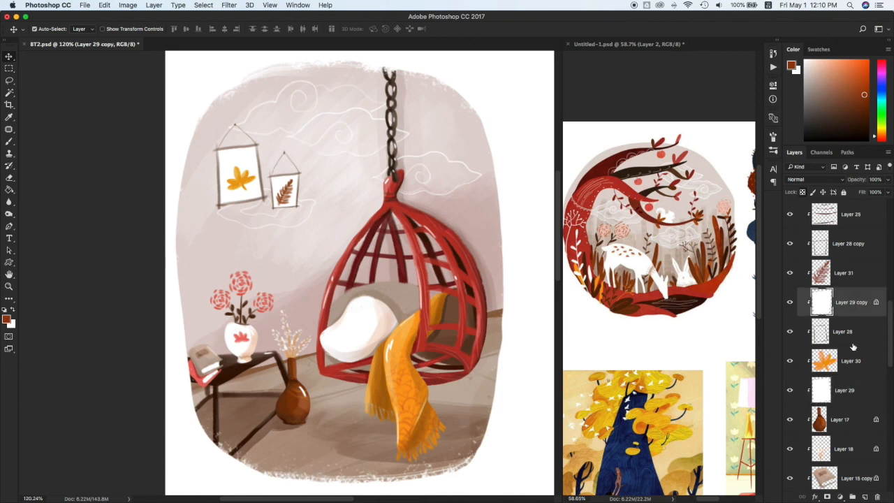
click(843, 388)
key(super+slash)
- Shade the inner edges of both frames' white fills with a pale pinkish beige using a larger brush
click(822, 95)
key(b)
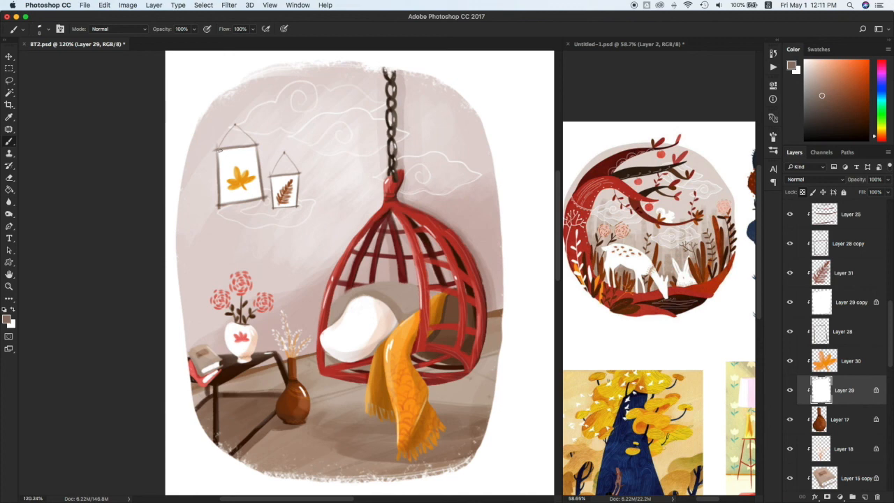
key(bracketright)
click(810, 67)
drag(222, 151, 261, 148)
key(super+z)
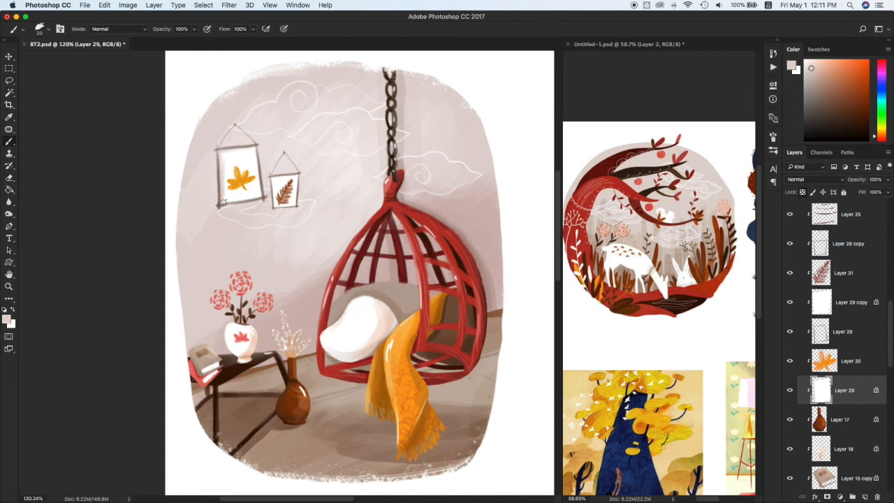
click(850, 308)
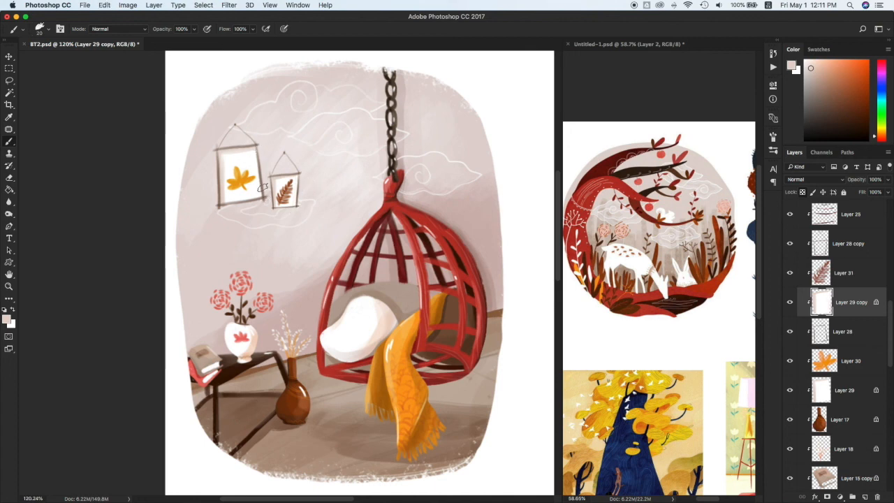
- Add a Multiply layer directly above the wall and sample the muted pink wall colour for painting shadows
super+click(283, 235)
key(alt+shift+super+n)
click(306, 205)
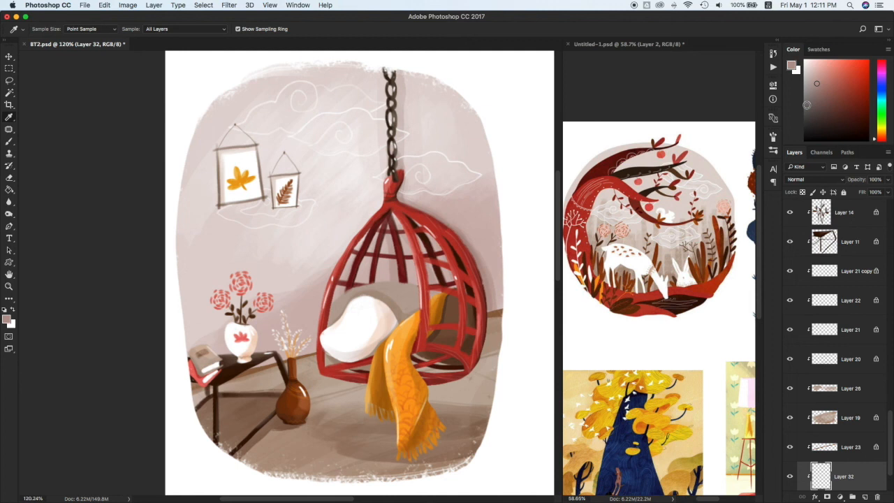
key(b)
click(824, 179)
click(798, 206)
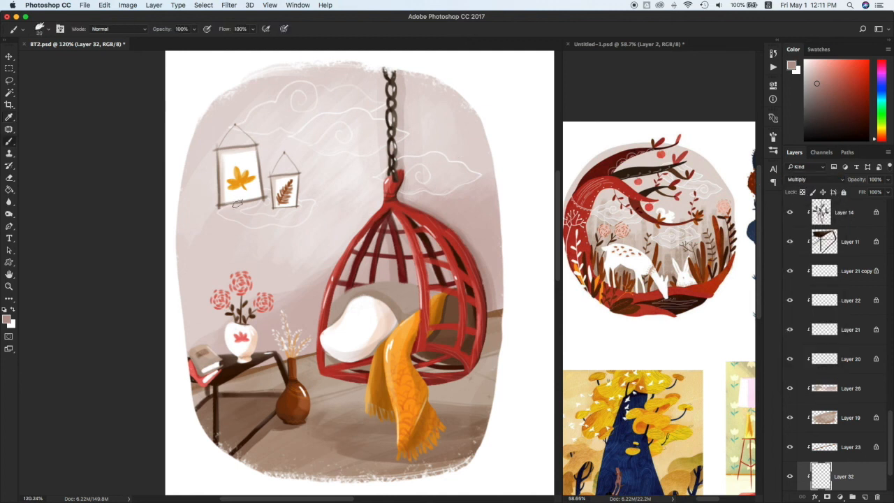
- Paint soft cast shadows on the wall along the edges of both picture frames and beside the hanging string
drag(263, 198, 263, 140)
key(bracketleft)
mouse_move(298, 205)
mouse_down()
mouse_move(283, 208)
mouse_move(303, 175)
mouse_up()
drag(218, 148, 235, 126)
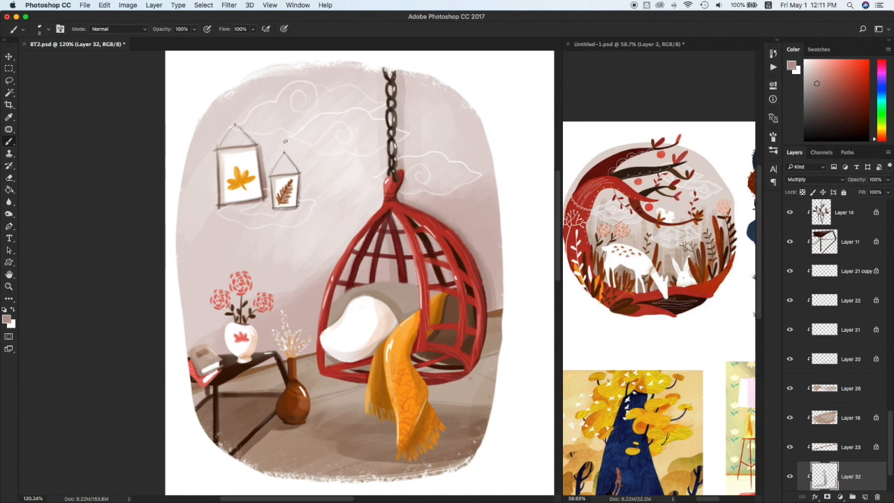
- Select the layer at the hanging chair's right edge and ready the Brush for painting on it
key(v)
click(484, 265)
key(b)
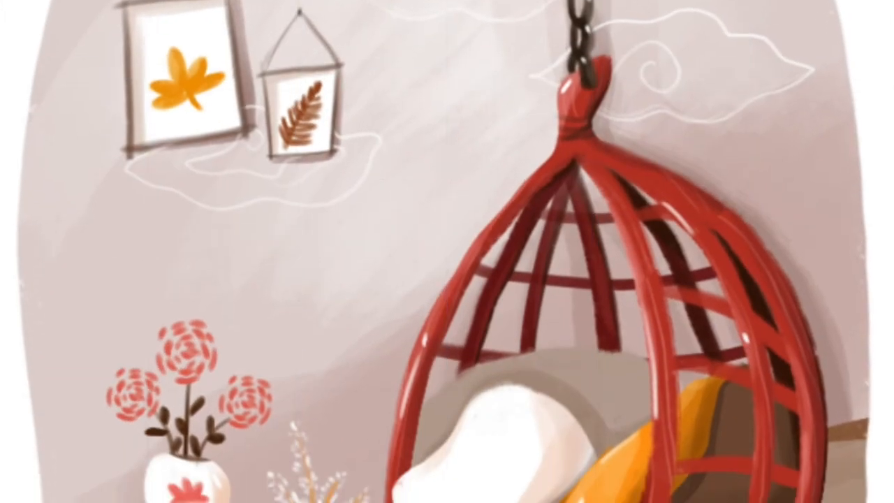